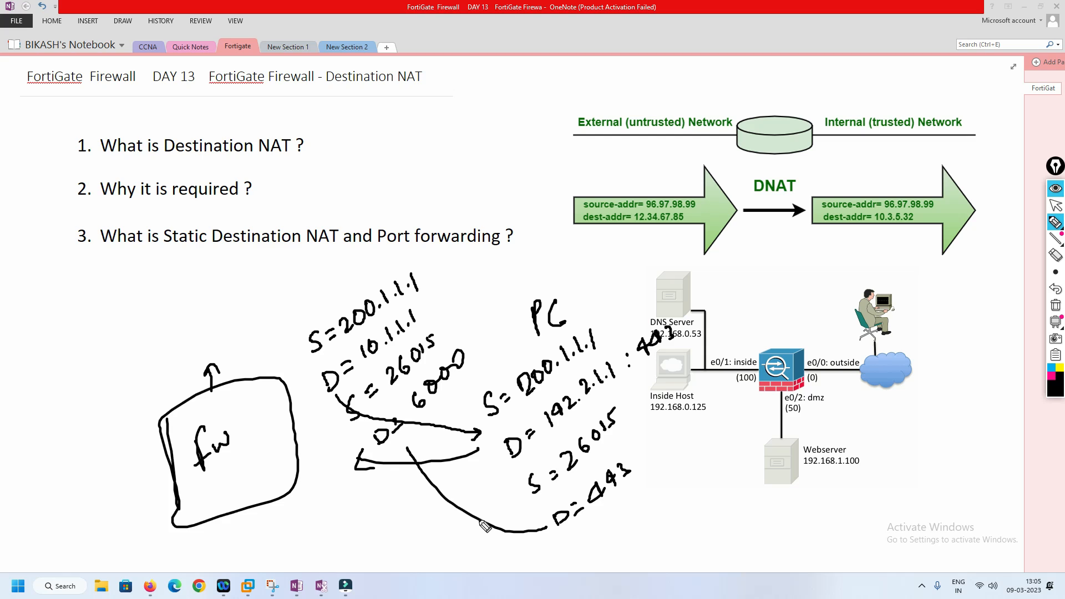
- Mark up the Destination NAT notes with pen strokes, underlining "Practical Lab" and "Destination NAT" in item 4
left_click_drag(417, 324, 451, 285)
left_click_drag(468, 356, 495, 327)
mouse_move(375, 256)
left_mouse_down()
mouse_move(523, 254)
mouse_move(450, 197)
mouse_move(371, 247)
mouse_move(390, 256)
left_mouse_up()
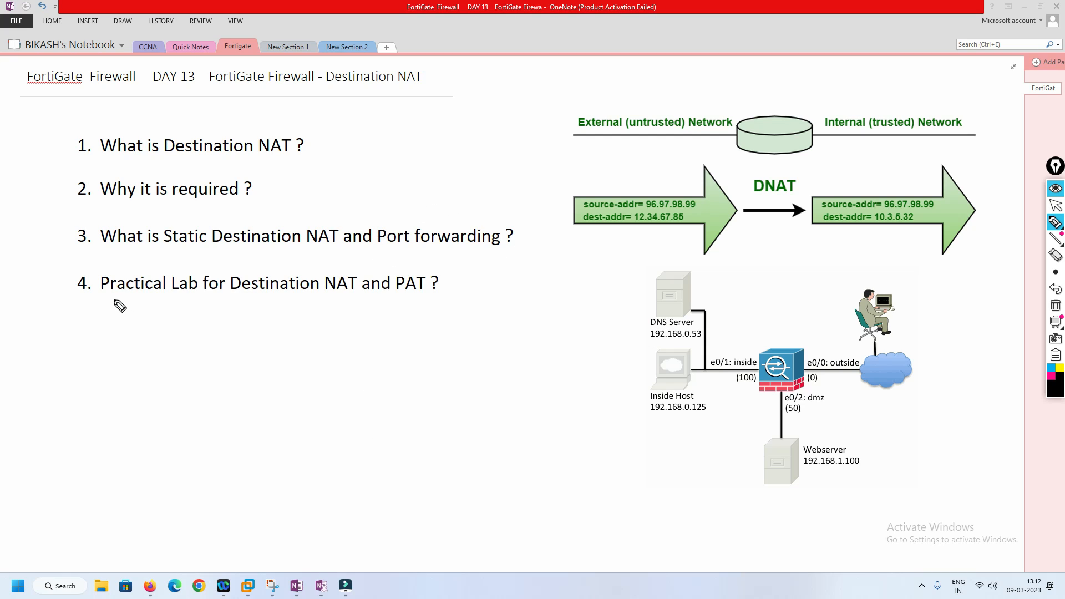
left_click_drag(104, 303, 339, 294)
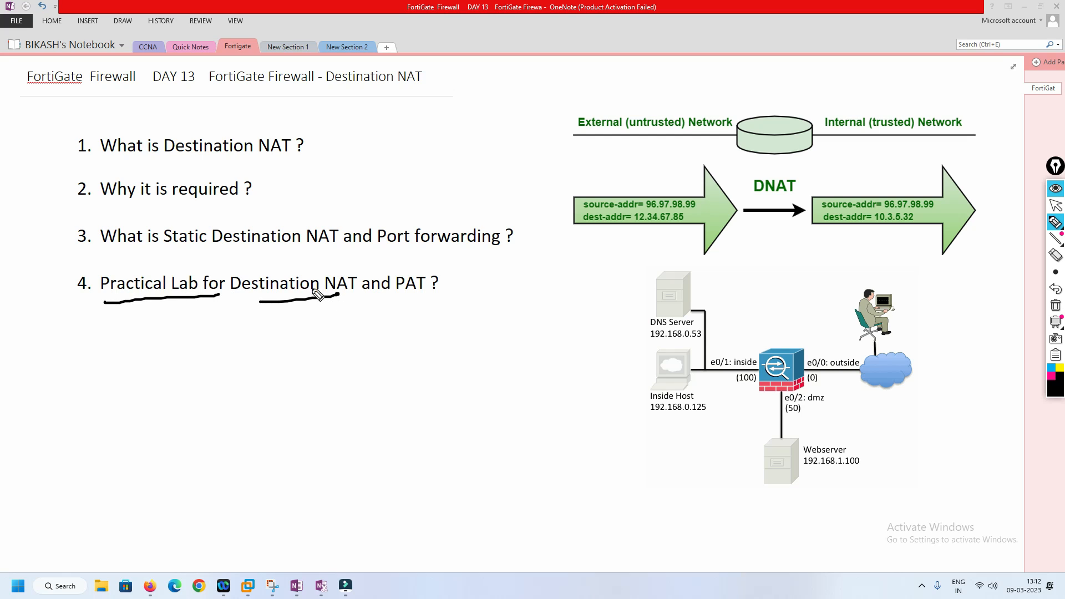
mouse_move(288, 248)
left_mouse_down()
mouse_move(288, 265)
mouse_move(295, 255)
left_mouse_up()
left_click_drag(415, 248, 407, 267)
left_click_drag(401, 259, 408, 268)
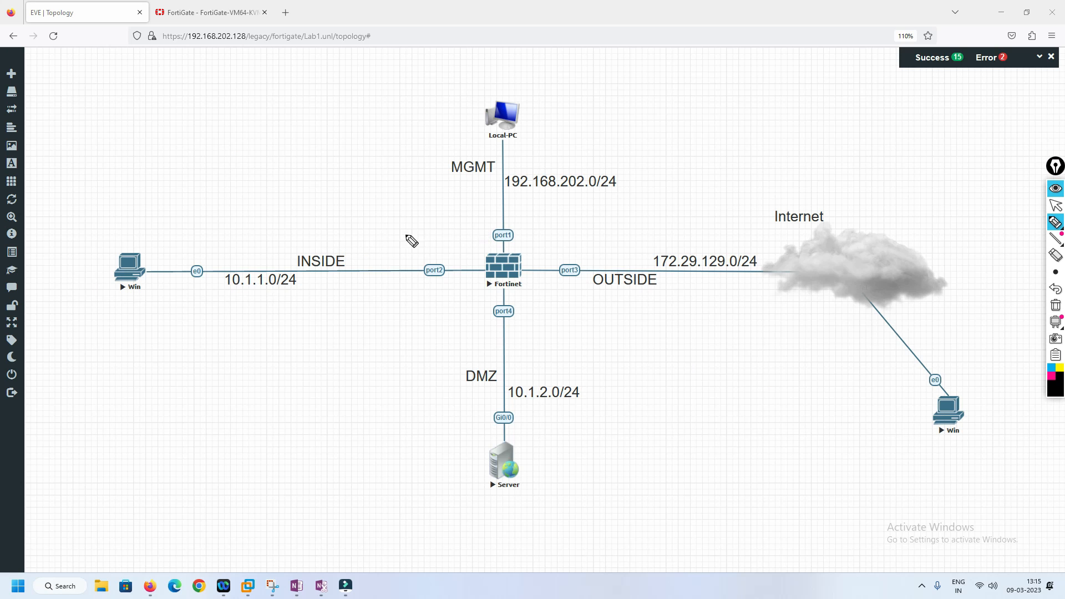
- Draw arrows on the topology from the firewall along the INSIDE, MGMT, OUTSIDE and DMZ links, and circle Local-PC and the Server
left_click_drag(326, 243, 370, 233)
left_click_drag(472, 261, 381, 266)
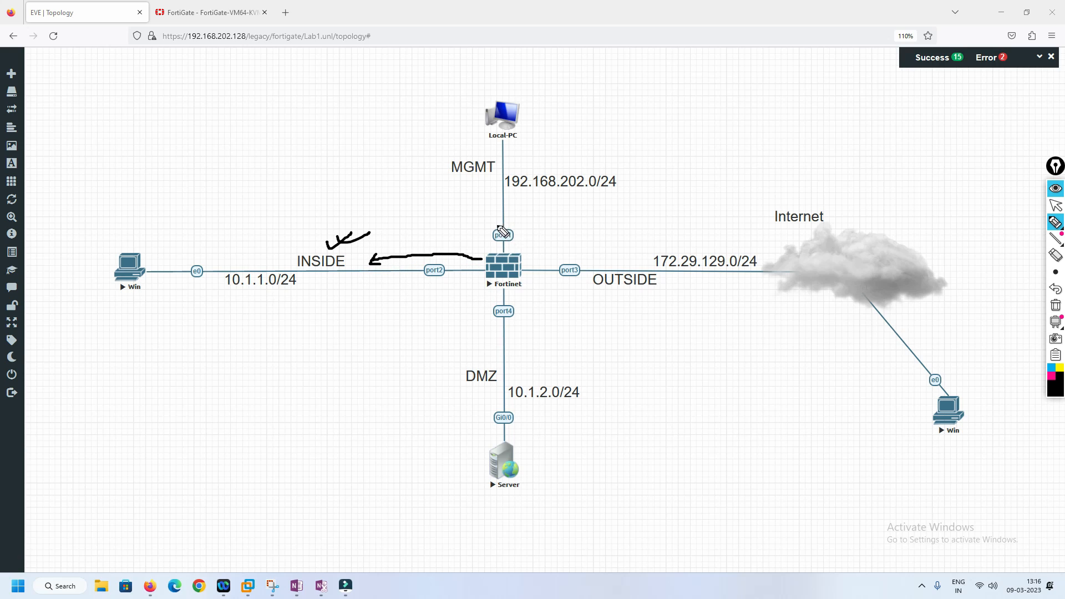
left_click_drag(497, 225, 491, 182)
mouse_move(525, 100)
left_mouse_down()
mouse_move(481, 109)
mouse_move(516, 99)
left_mouse_up()
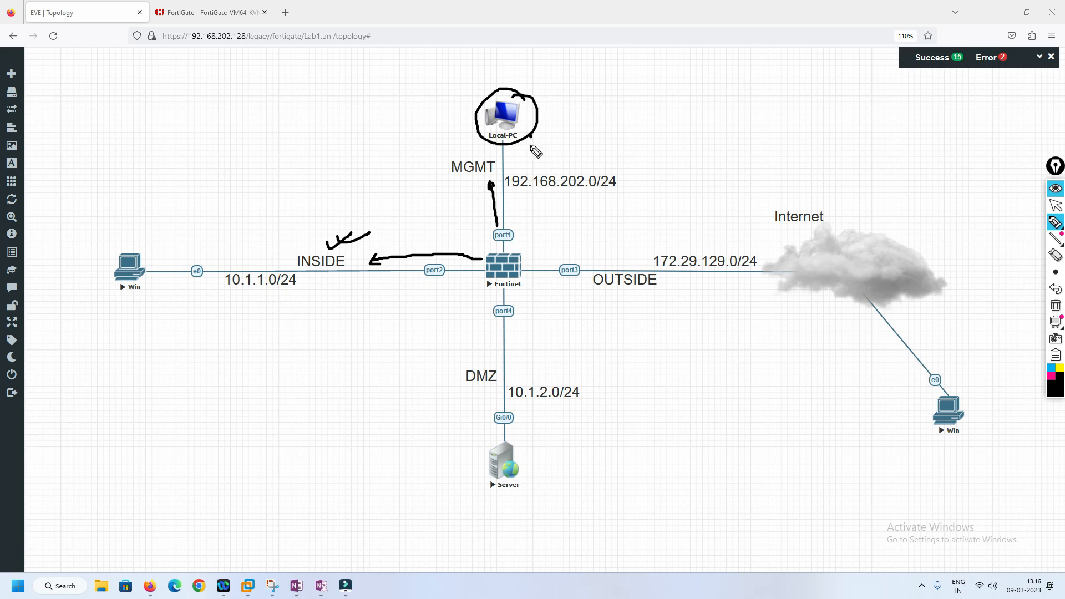
left_click_drag(530, 136, 545, 160)
left_click_drag(589, 267, 650, 256)
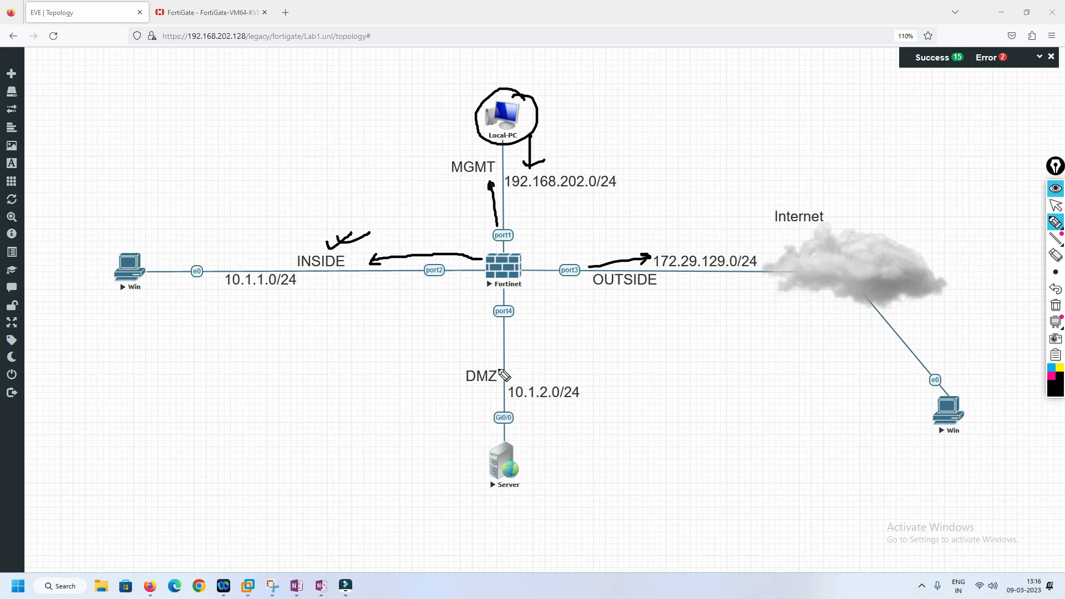
mouse_move(514, 330)
left_mouse_down()
mouse_move(514, 377)
mouse_move(522, 369)
left_mouse_up()
mouse_move(525, 435)
left_mouse_down()
mouse_move(483, 441)
mouse_move(544, 481)
mouse_move(506, 429)
left_mouse_up()
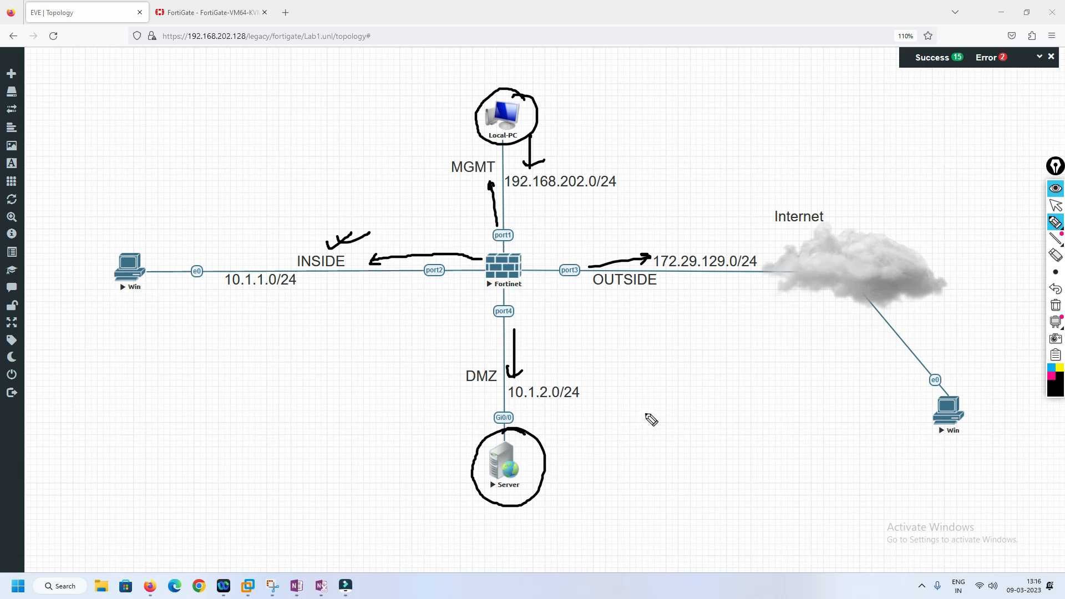
- Circle and label the outside Win PC, and trace its path through the firewall to the DMZ Server, marking the firewall "NAT"
mouse_move(968, 382)
left_mouse_down()
mouse_move(908, 413)
mouse_move(968, 383)
left_mouse_up()
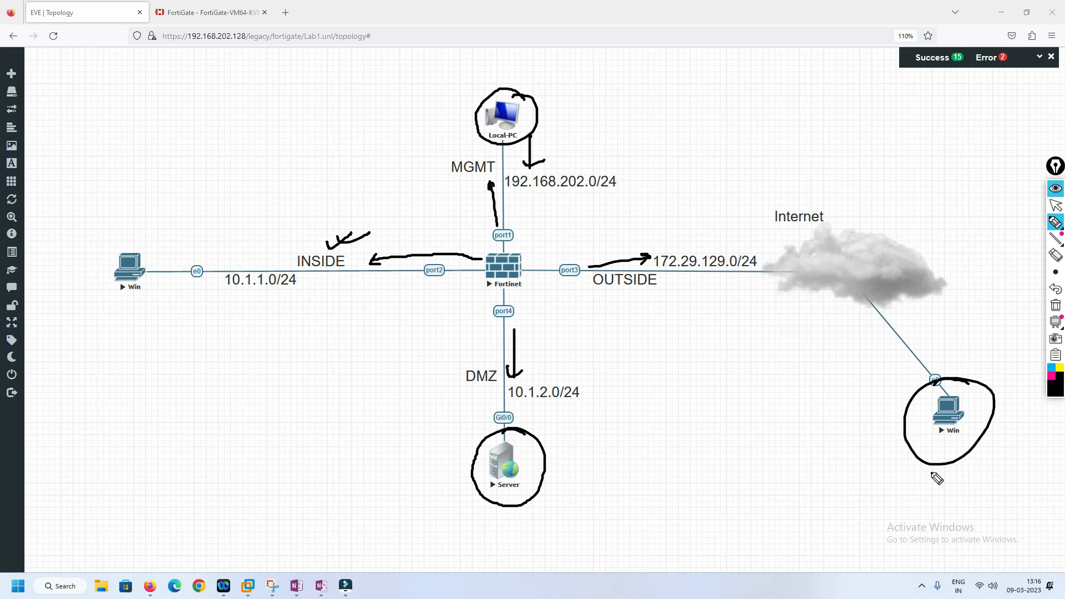
left_click_drag(944, 469, 990, 447)
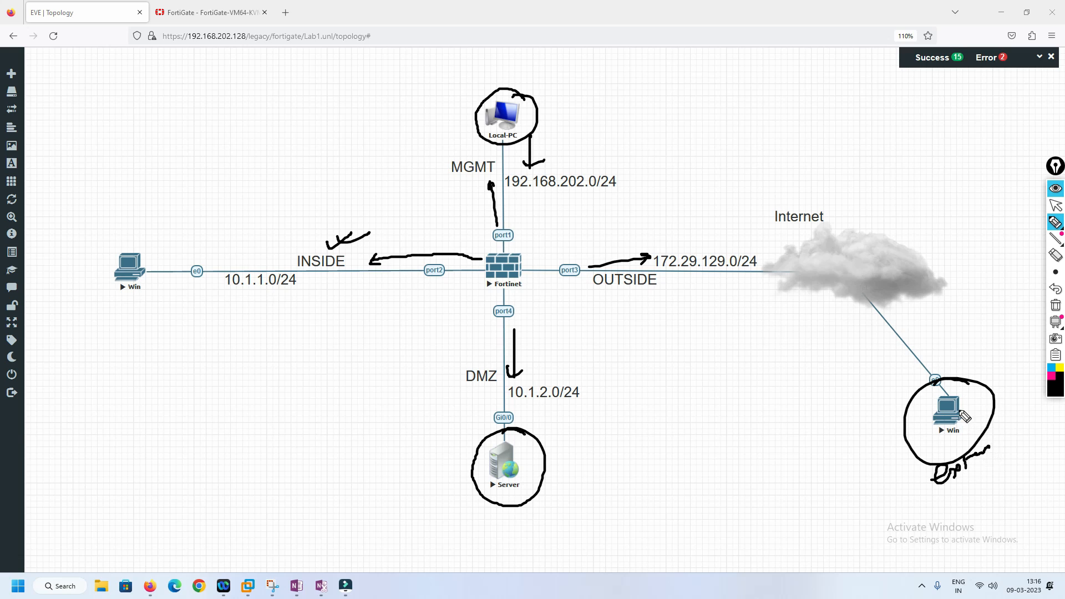
mouse_move(959, 409)
left_mouse_down()
mouse_move(788, 289)
mouse_move(508, 360)
mouse_move(511, 422)
mouse_move(524, 410)
left_mouse_up()
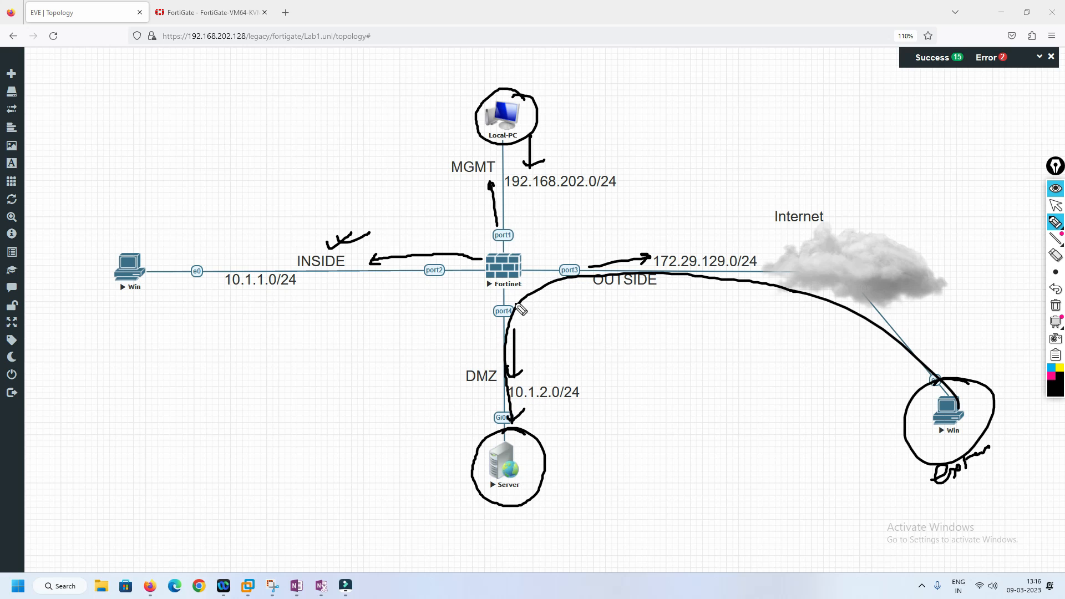
mouse_move(530, 249)
left_mouse_down()
mouse_move(541, 237)
mouse_move(569, 243)
left_mouse_up()
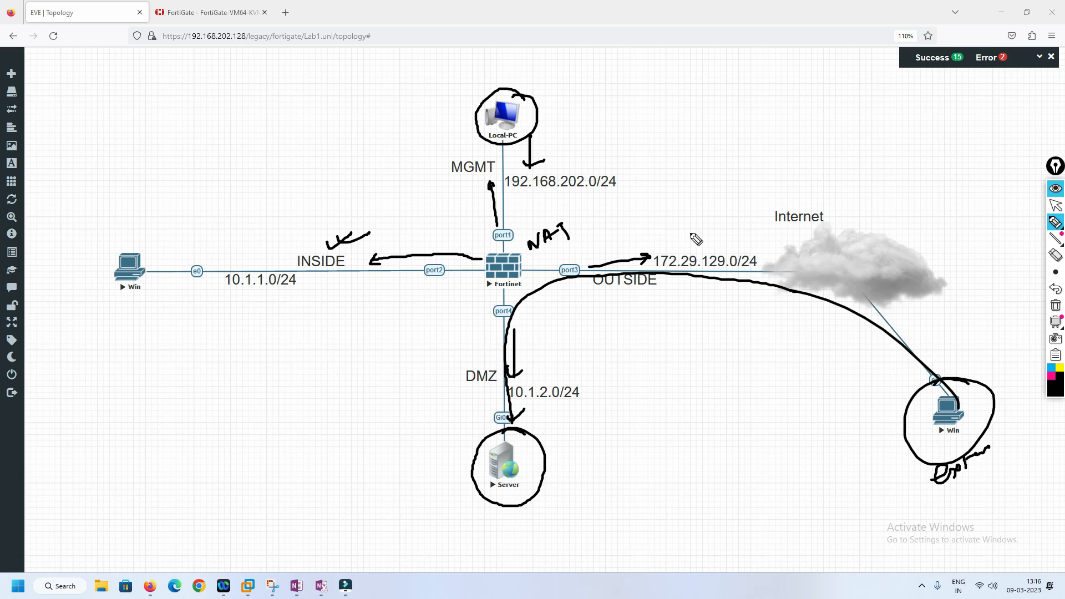
- Circle the outside network, label it "Public" with 172.29.129.150 and "NAT", and draw an arrow from that address to the DMZ Server
mouse_move(778, 197)
left_mouse_down()
mouse_move(747, 193)
mouse_move(698, 405)
mouse_move(904, 252)
mouse_move(727, 206)
left_mouse_up()
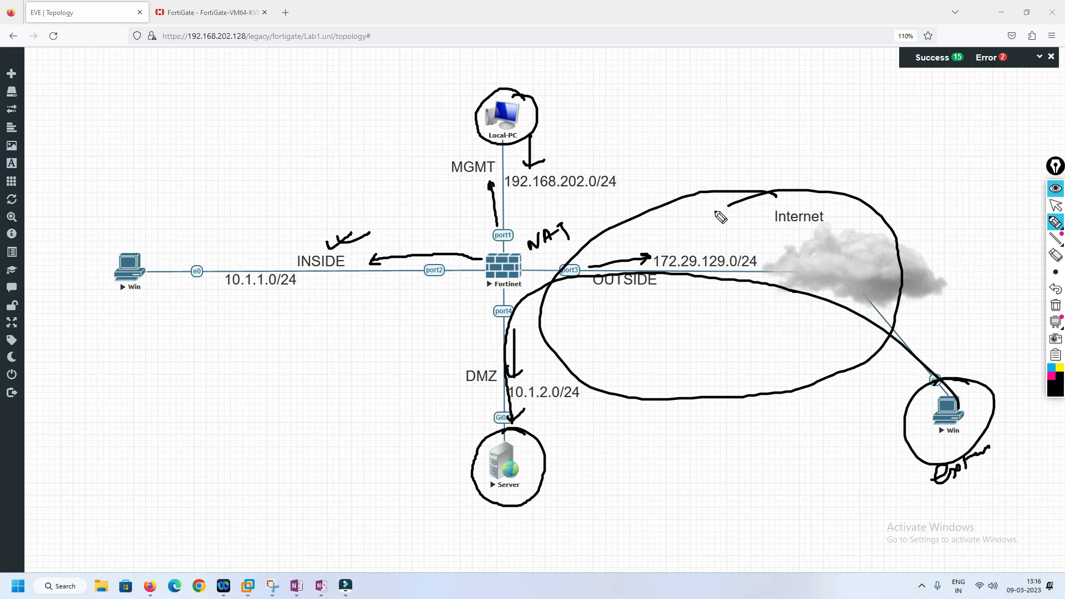
mouse_move(766, 123)
left_mouse_down()
mouse_move(769, 139)
mouse_move(834, 100)
left_mouse_up()
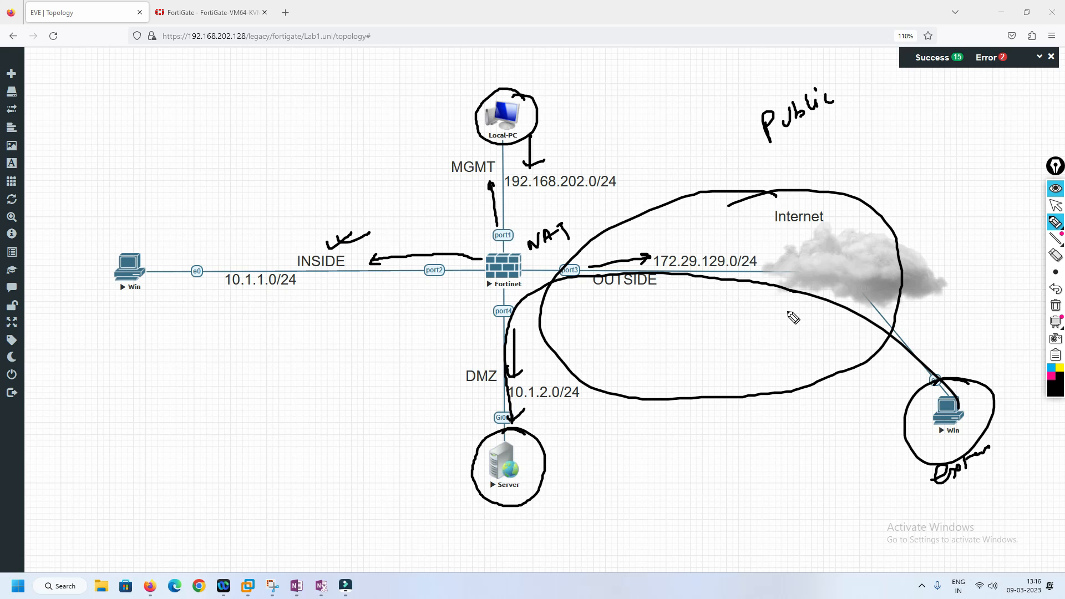
mouse_move(710, 233)
left_mouse_down()
mouse_move(857, 133)
mouse_move(937, 113)
mouse_move(1012, 77)
left_mouse_up()
mouse_move(893, 173)
left_mouse_down()
mouse_move(912, 156)
mouse_move(954, 151)
left_mouse_up()
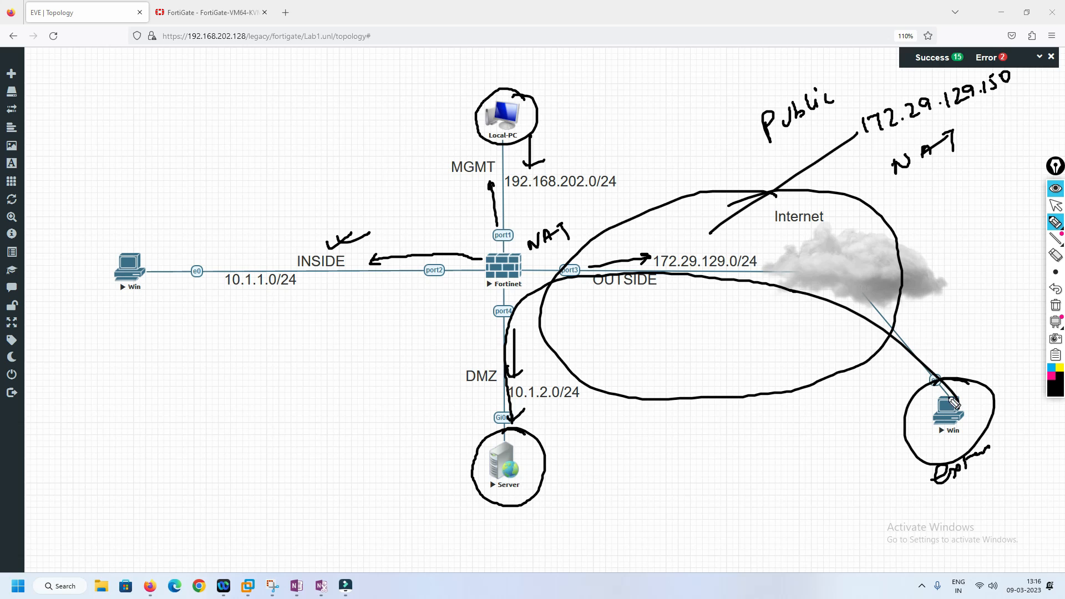
mouse_move(869, 149)
left_mouse_down()
mouse_move(1008, 102)
mouse_move(929, 71)
mouse_move(849, 143)
mouse_move(899, 140)
mouse_move(626, 303)
mouse_move(580, 345)
mouse_move(531, 427)
mouse_move(544, 416)
left_mouse_up()
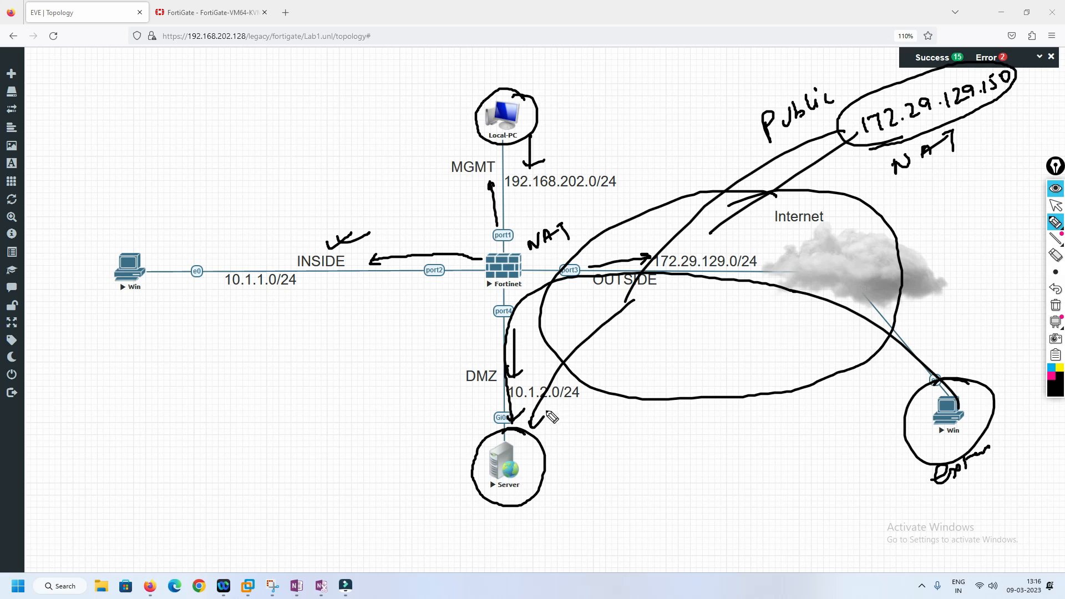
- Handwrite the two NAT types, static DNAT and port forwarding, beneath the OUTSIDE link on the topology
mouse_move(659, 339)
left_mouse_down()
mouse_move(653, 362)
mouse_move(670, 340)
mouse_move(703, 334)
mouse_move(700, 366)
mouse_move(743, 340)
mouse_move(737, 395)
mouse_move(751, 368)
mouse_move(787, 349)
left_mouse_up()
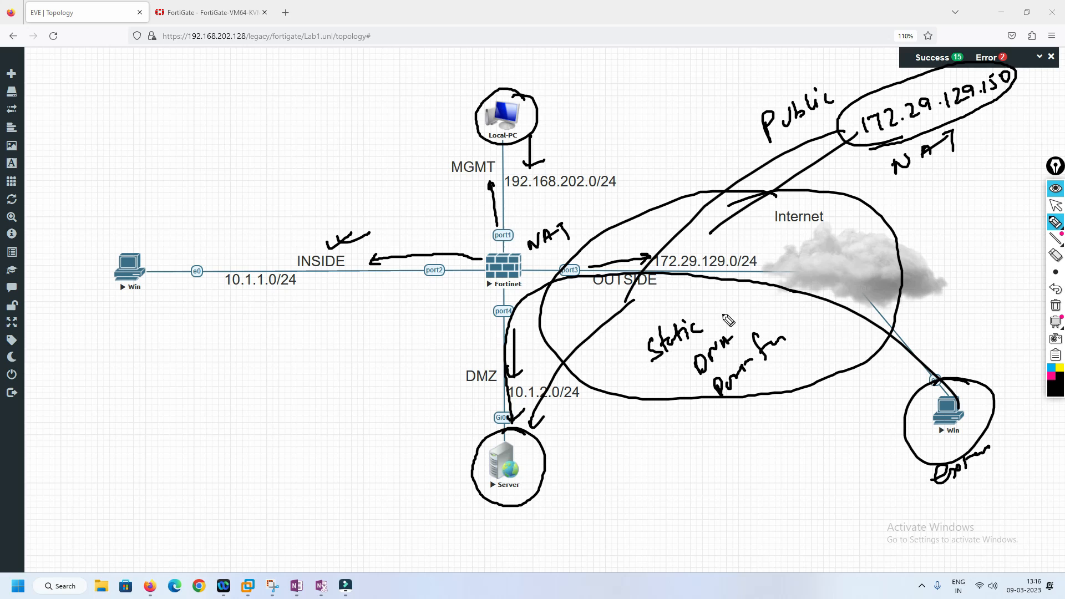
mouse_move(675, 390)
left_mouse_down()
mouse_move(675, 435)
mouse_move(684, 427)
left_mouse_up()
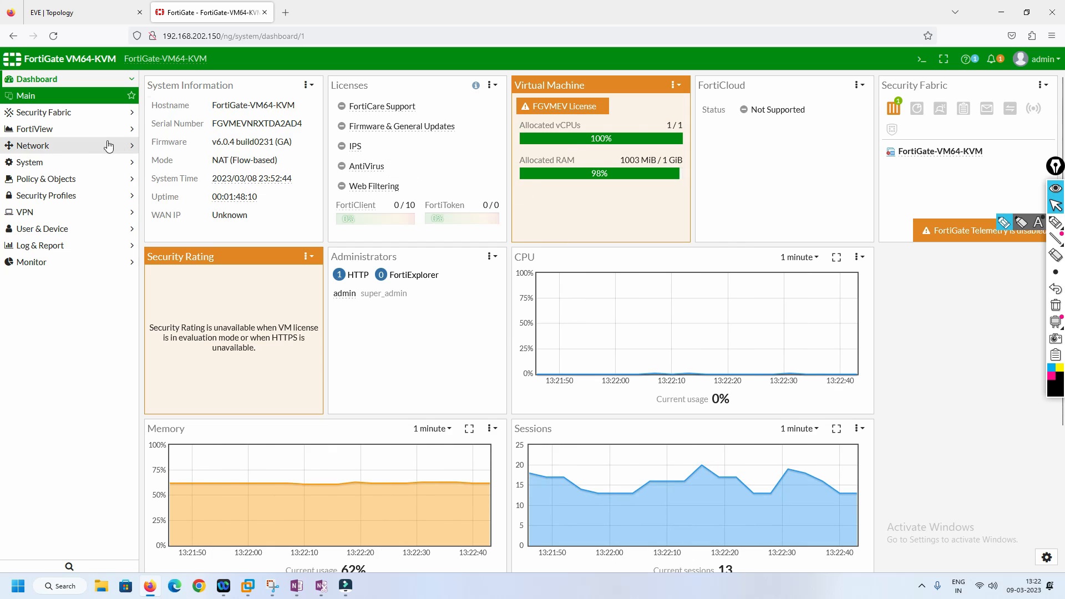
- Review the FortiGate's interface addresses and its static routes
left_click(58, 153)
left_click(56, 146)
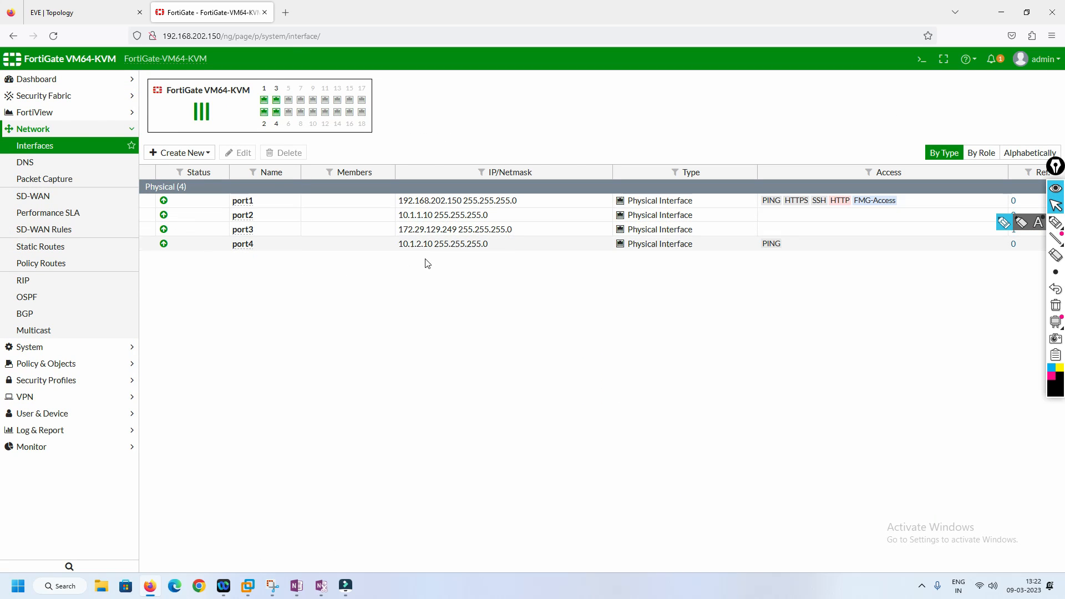
left_click(54, 246)
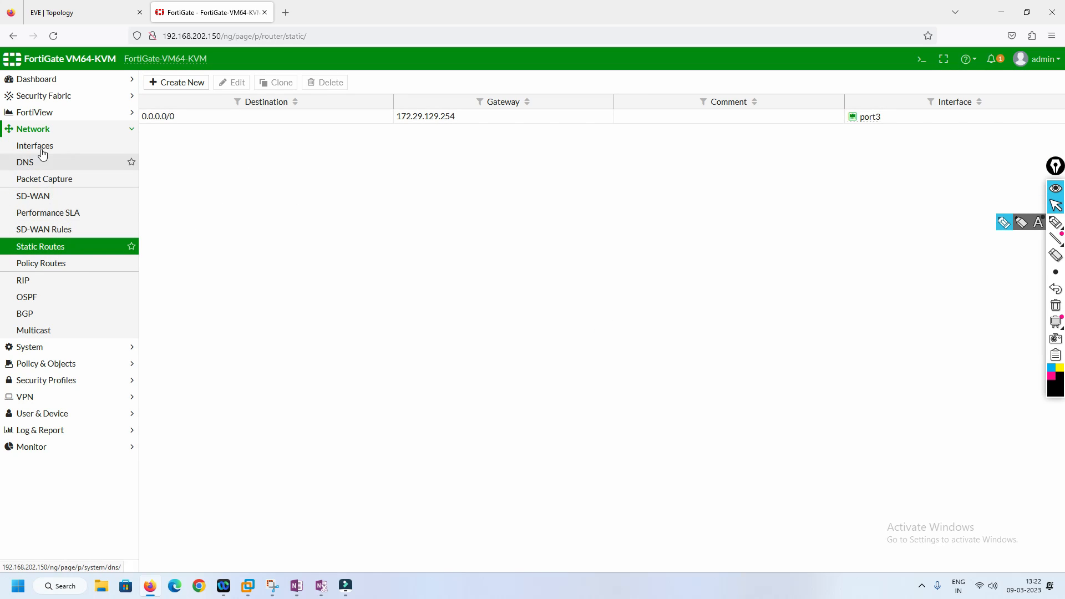
left_click(40, 132)
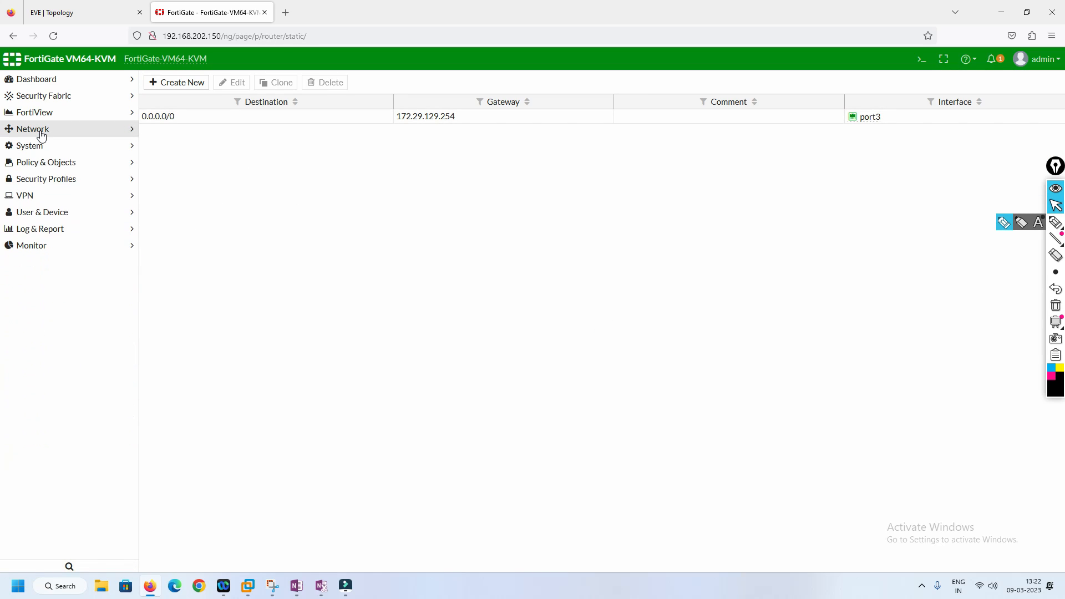
- Start a new virtual IP named Outside-DMZ and assign it to interface port3
left_click(51, 162)
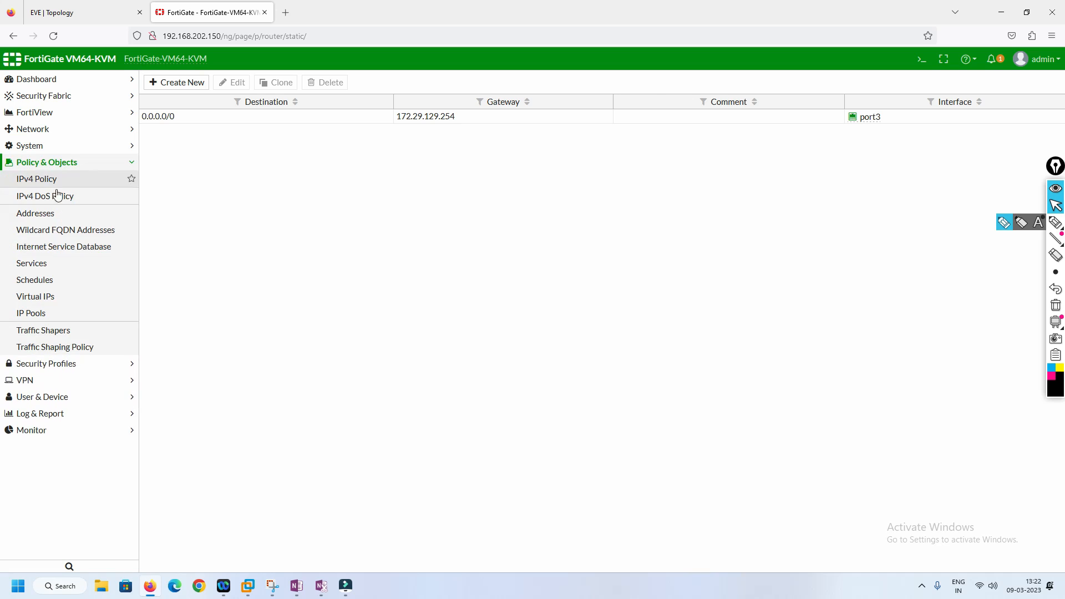
left_click(44, 297)
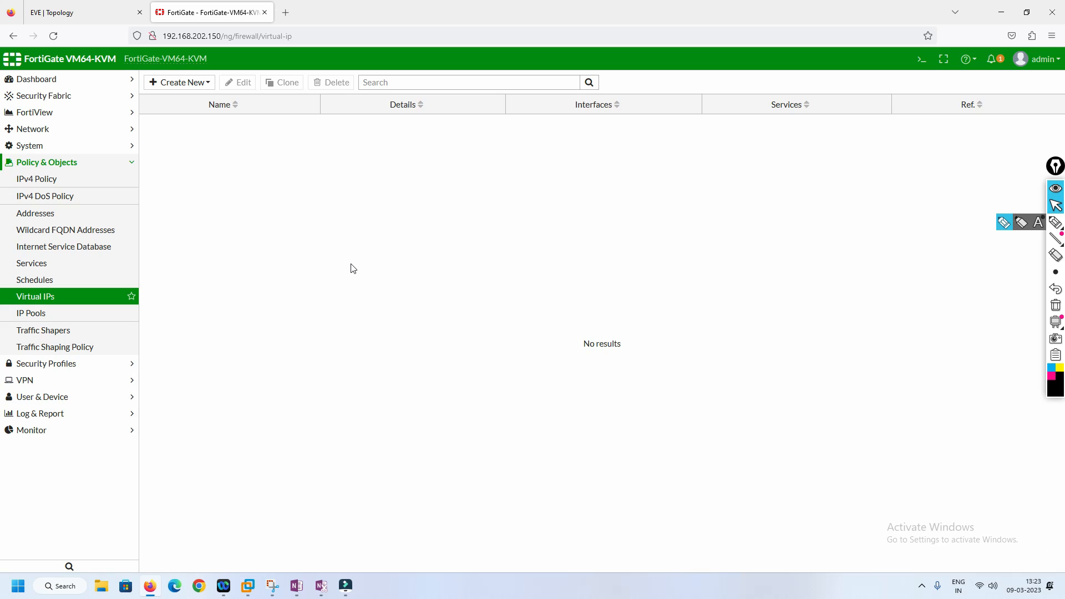
left_click(212, 84)
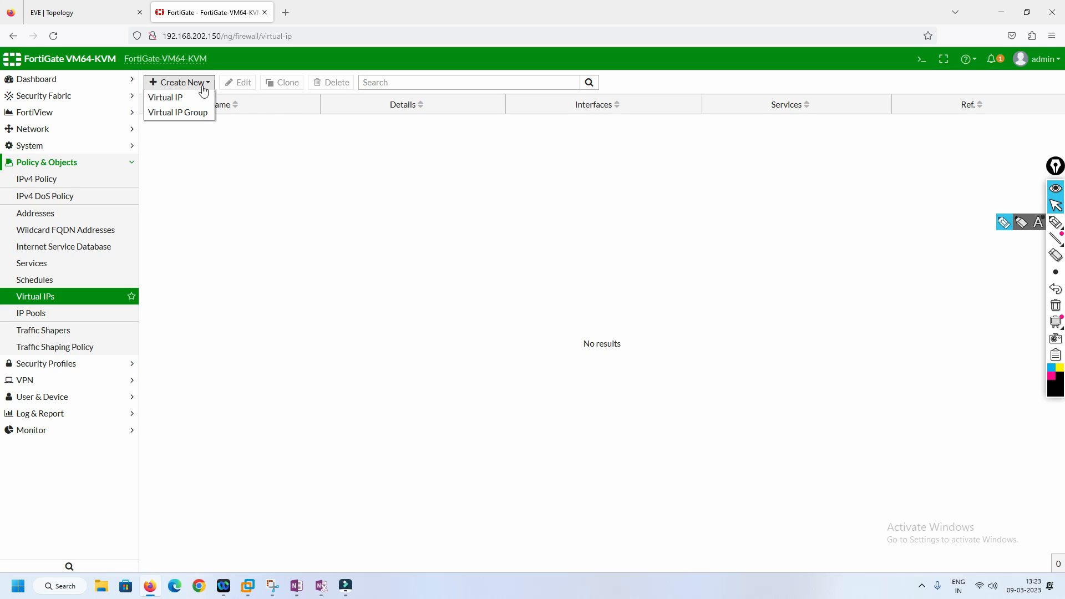
left_click(185, 97)
left_click(216, 107)
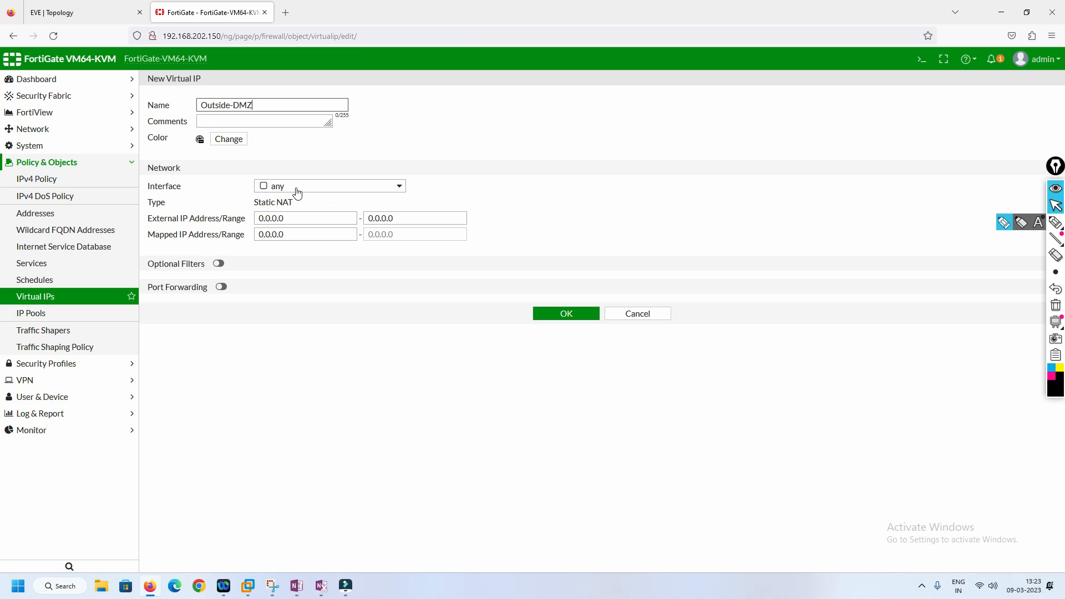
left_click(341, 191)
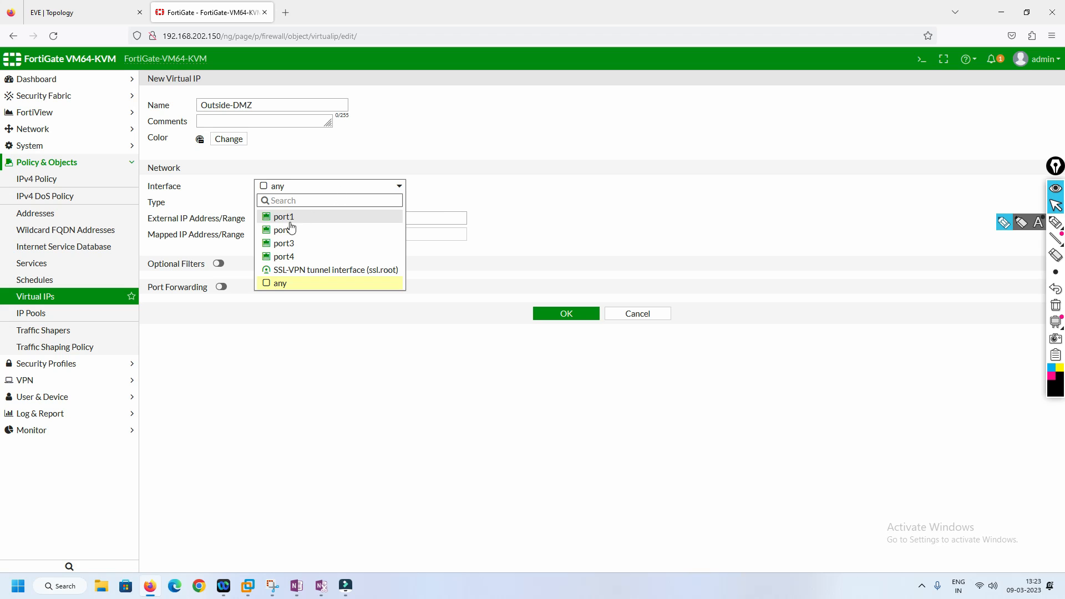
mouse_move(293, 248)
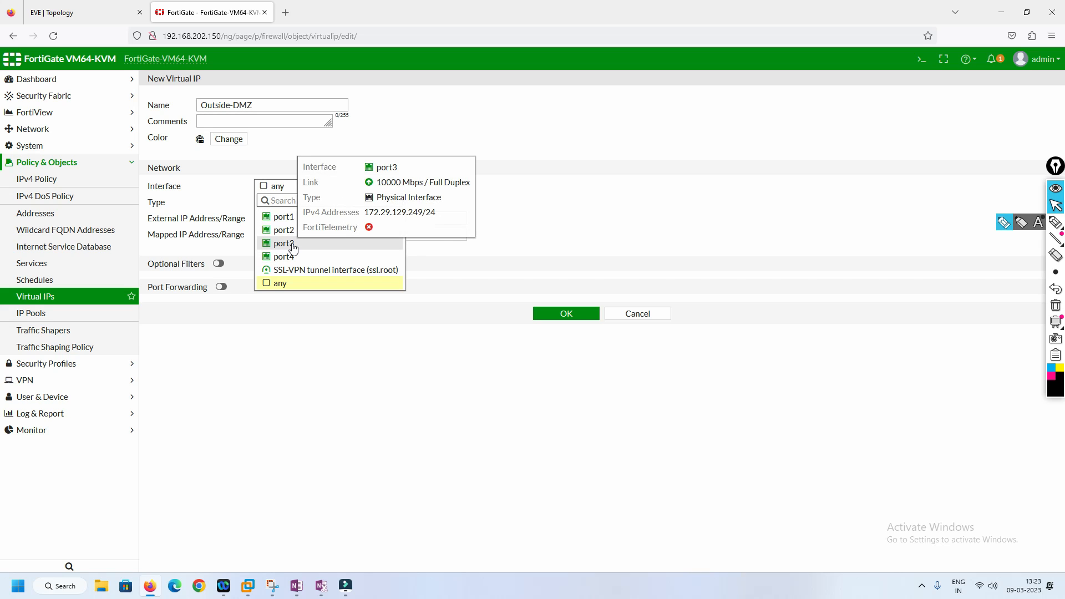
left_click(293, 248)
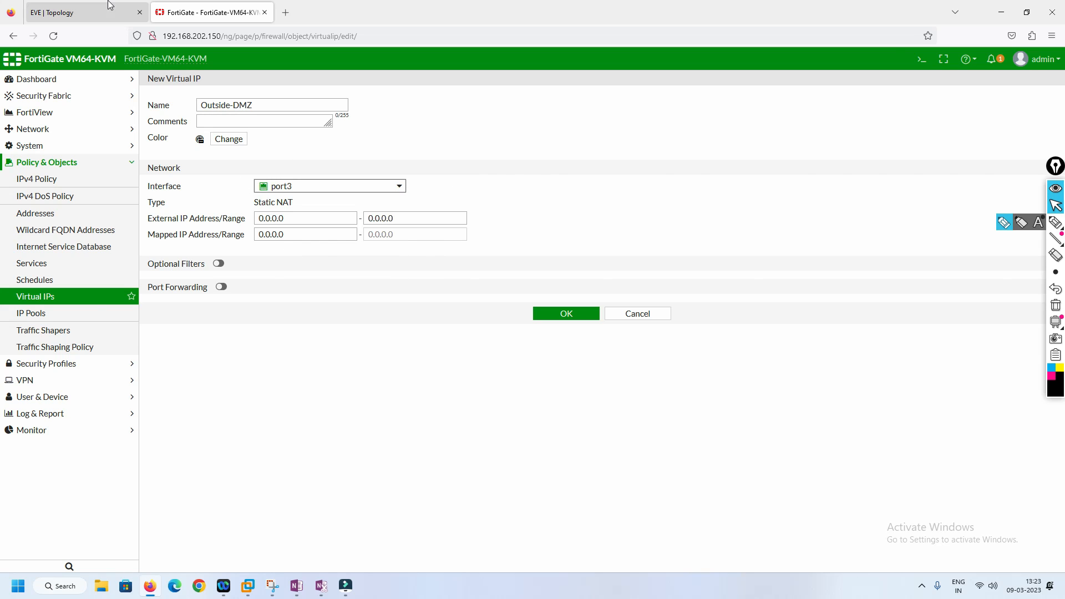
- Check the outside network in the EVE topology and set the virtual IP's external address range to 172.29.129.150
left_click(83, 12)
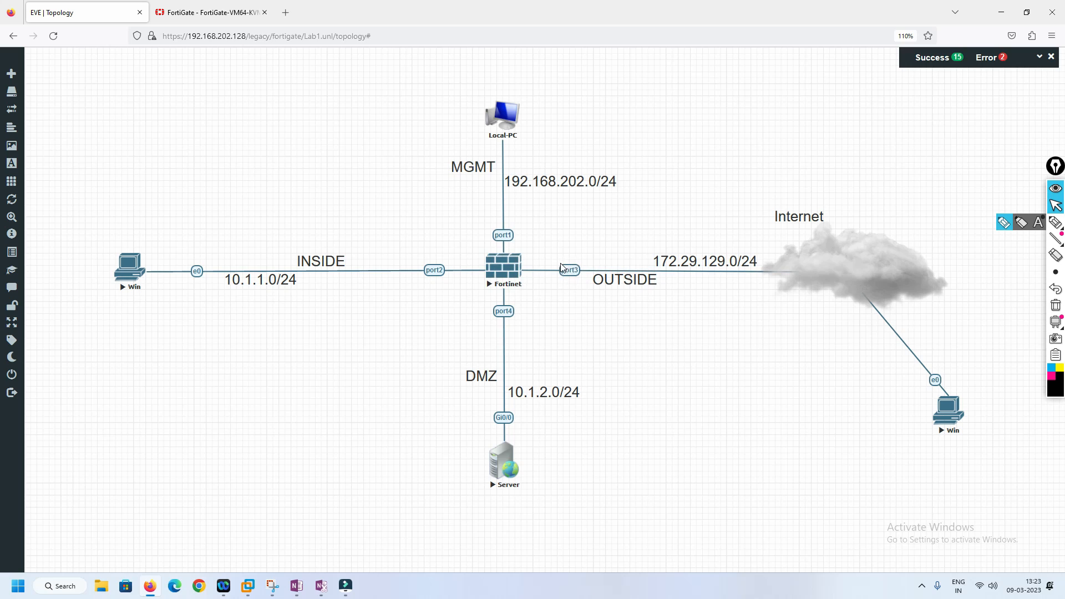
left_click(237, 16)
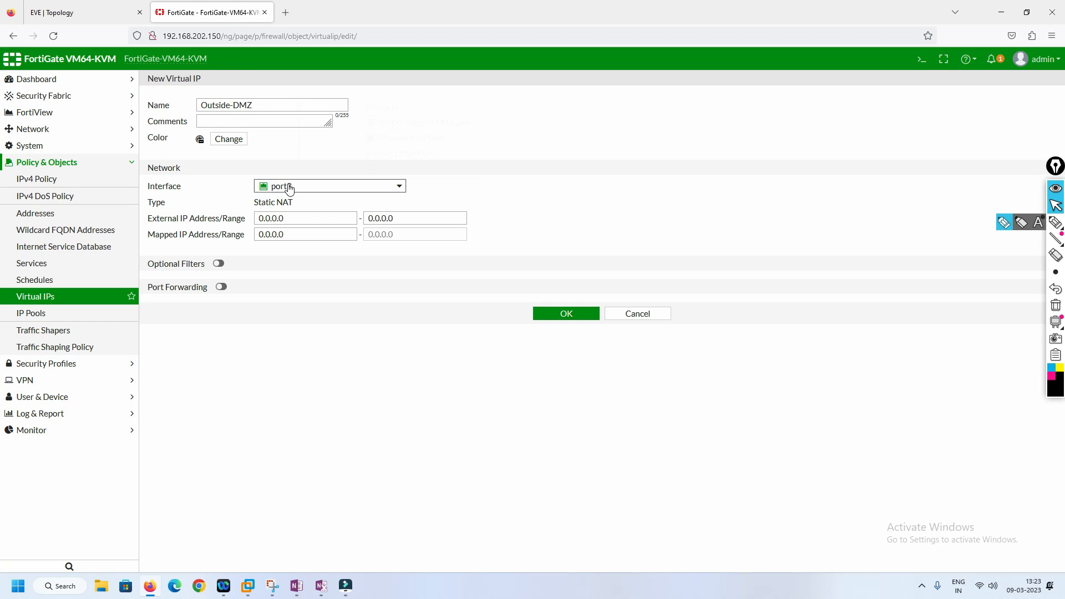
left_click(296, 217)
left_click_drag(280, 218, 258, 218)
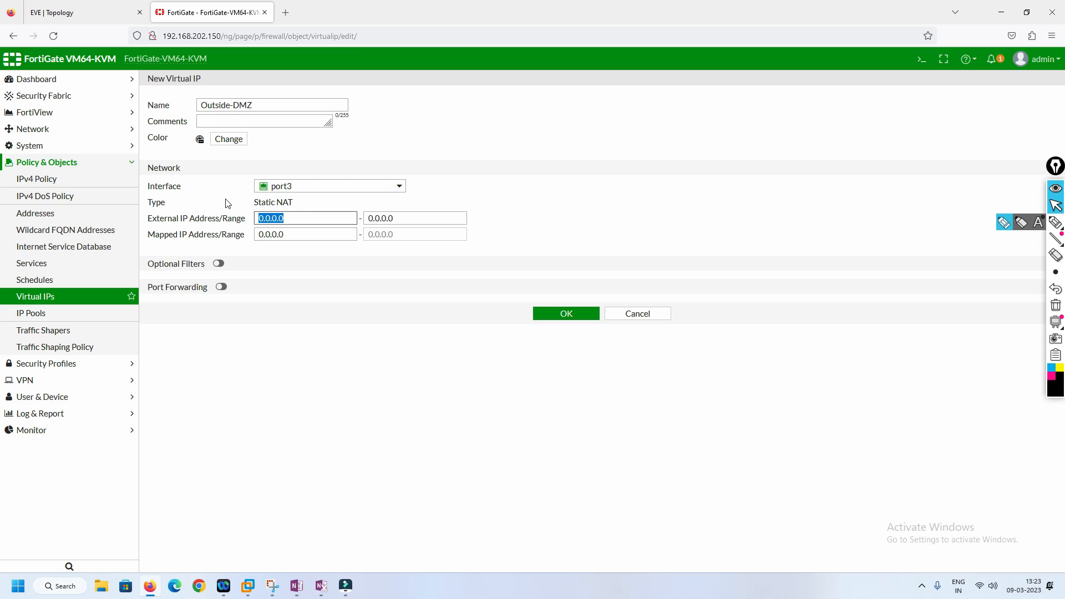
left_click(78, 12)
left_click(175, 10)
type("172.29")
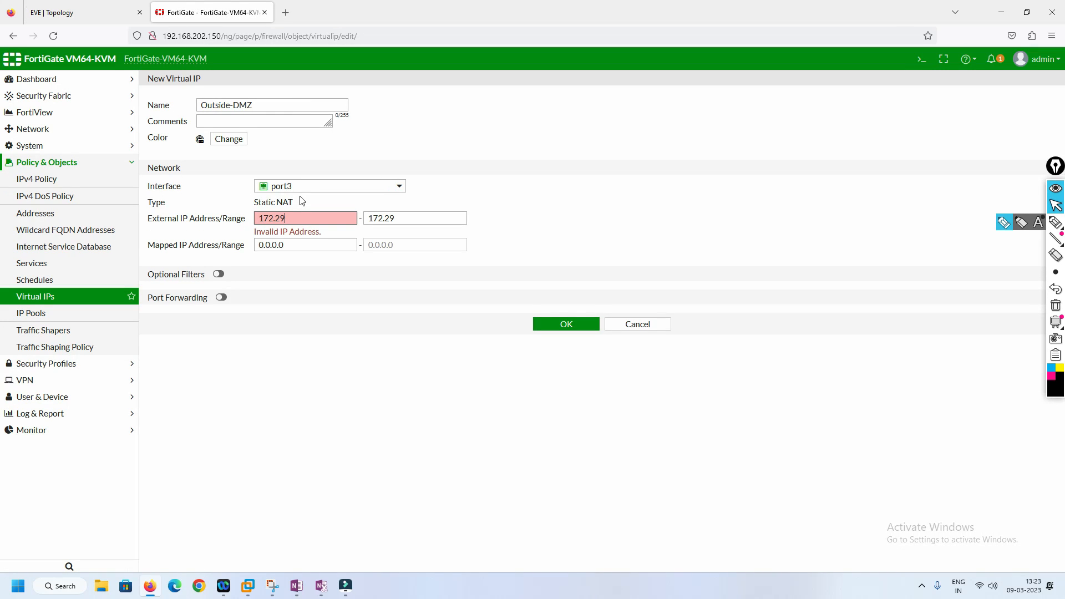
type(".129.150")
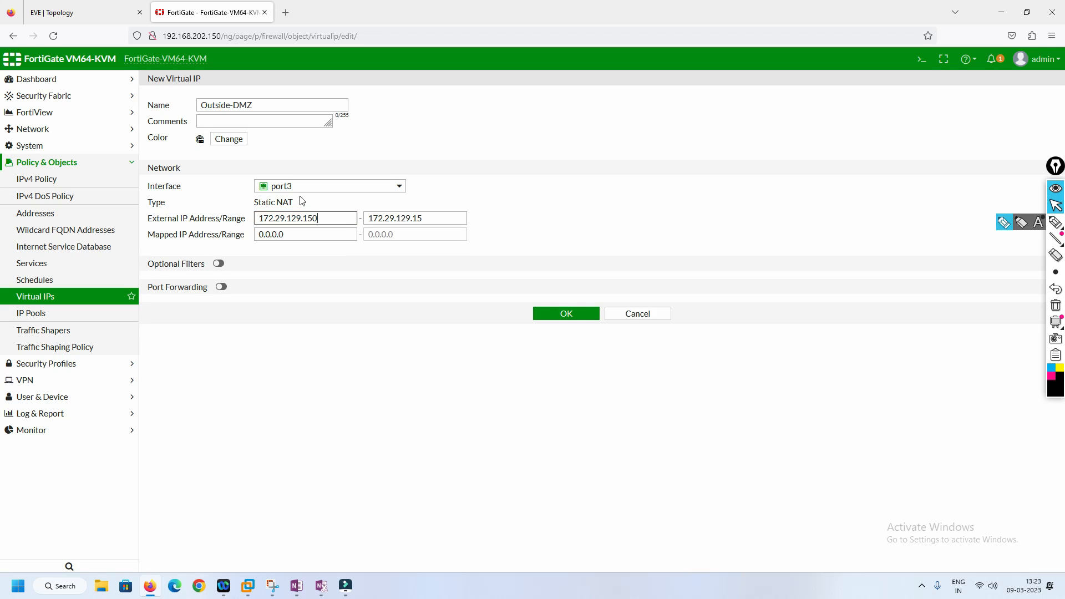
- Check the lab topology against the virtual IP's mapped address setting
left_click(77, 12)
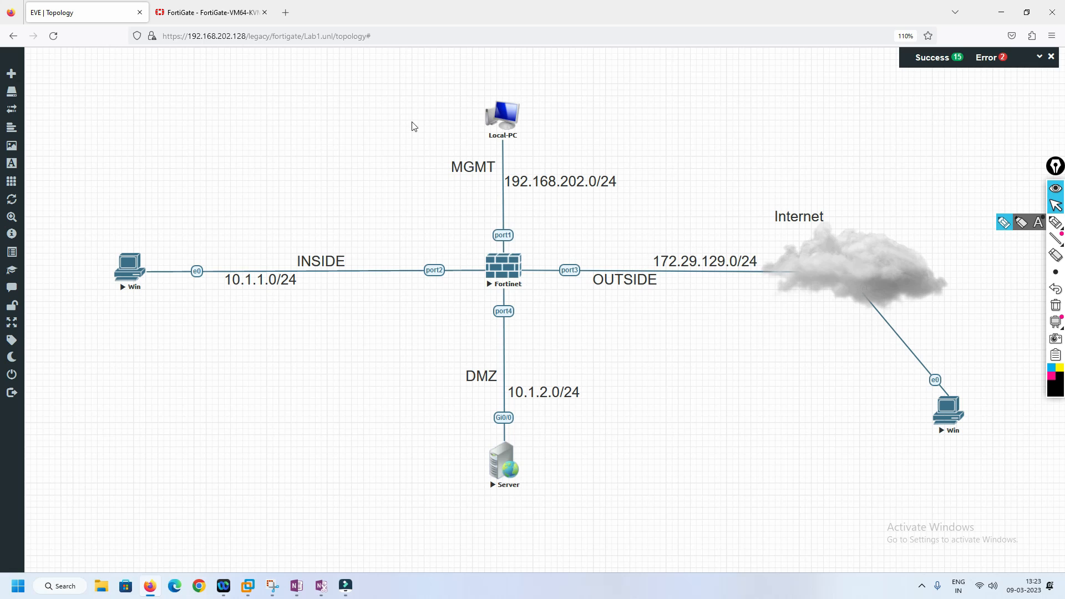
left_click(218, 12)
left_click(287, 234)
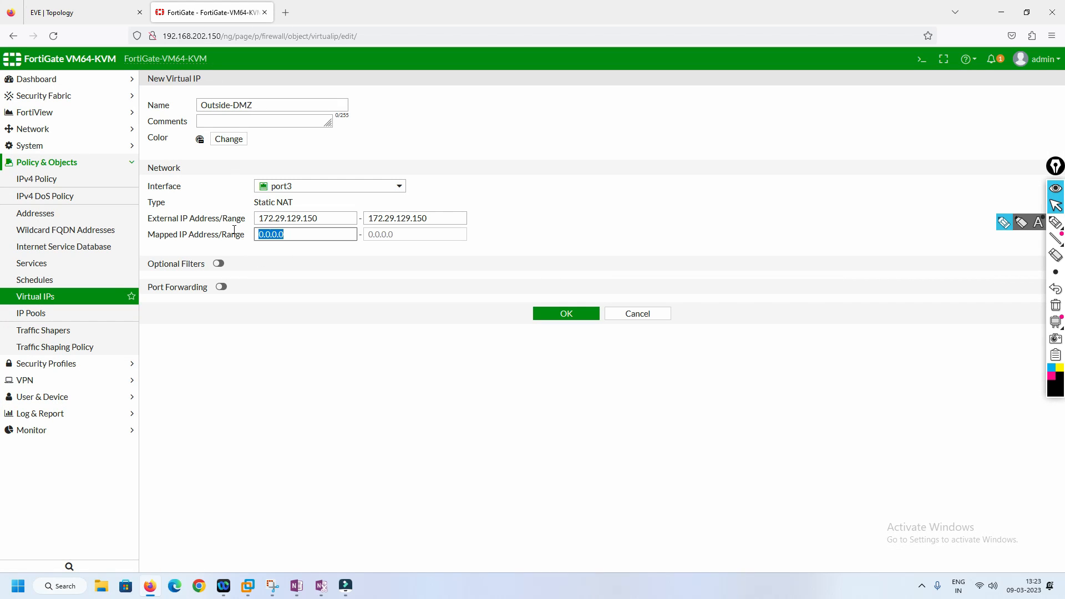
left_click_drag(142, 238, 177, 239)
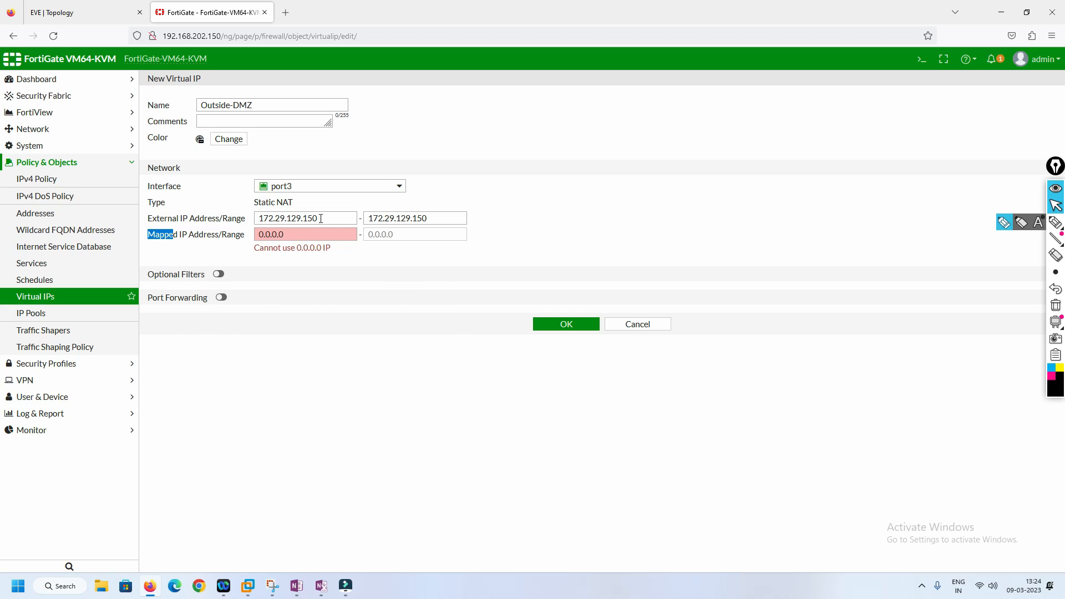
left_click(298, 236)
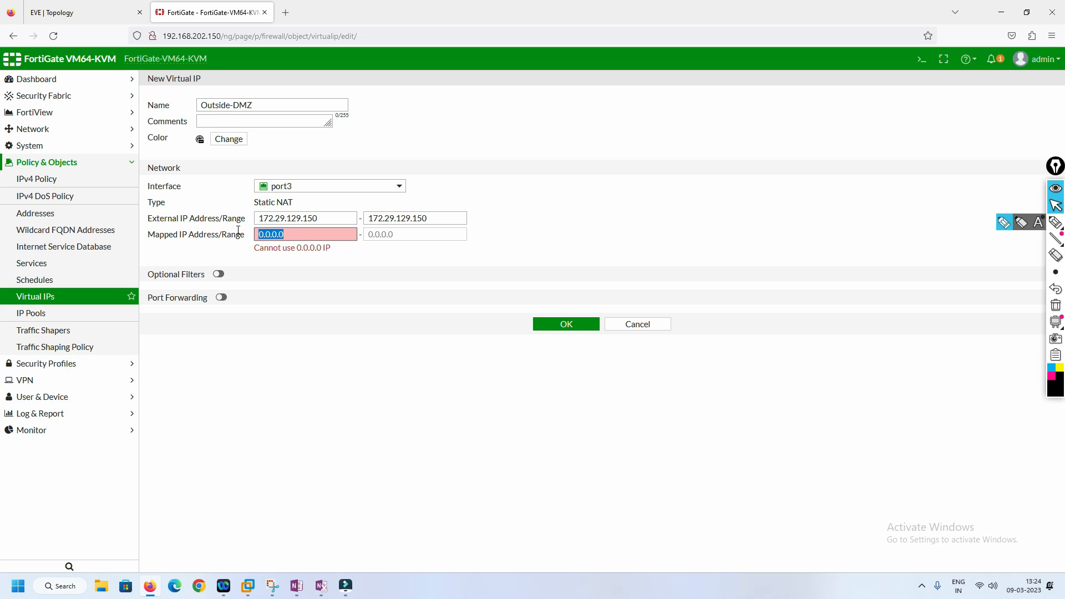
- Open the DMZ server's telnet console from the EVE topology and list its interface addresses with sh ip int br
left_click(67, 11)
left_click(495, 446)
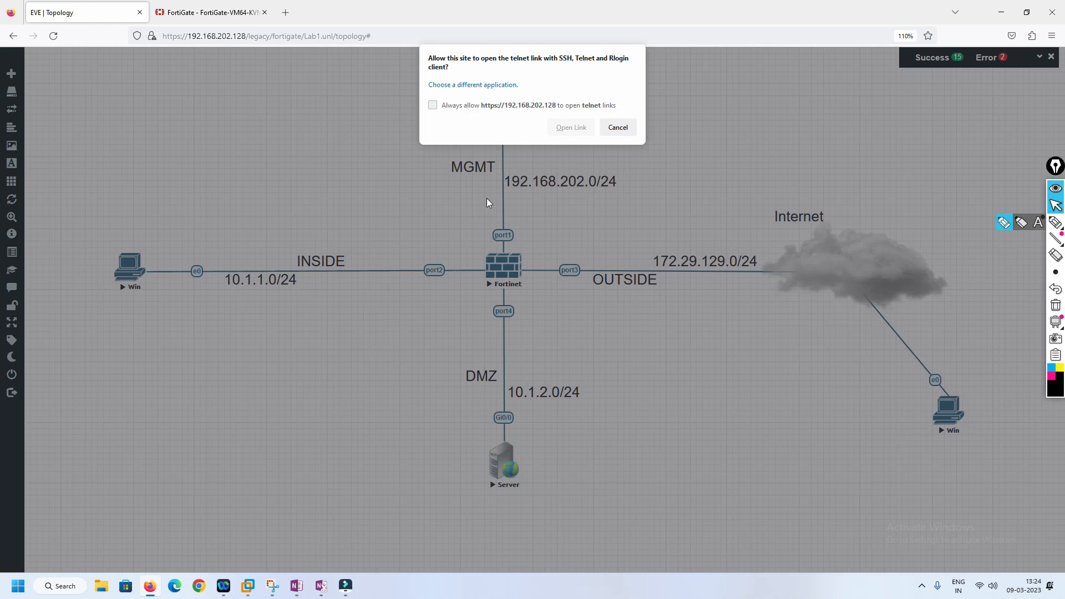
left_click(571, 127)
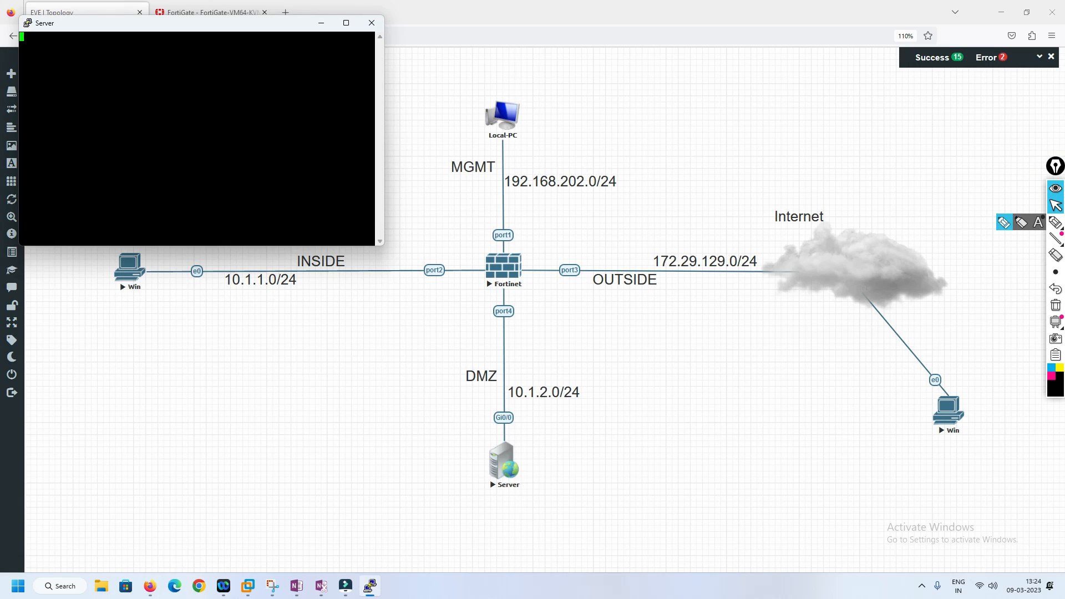
key("Return")
key("Return")
type("server>s")
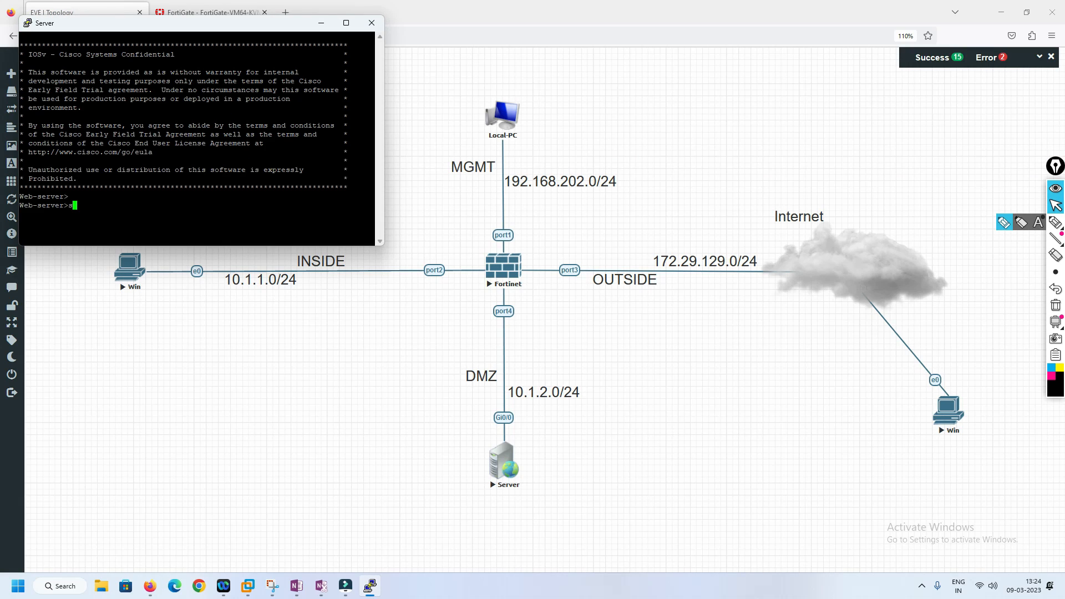
type("h ip int br")
key("Return")
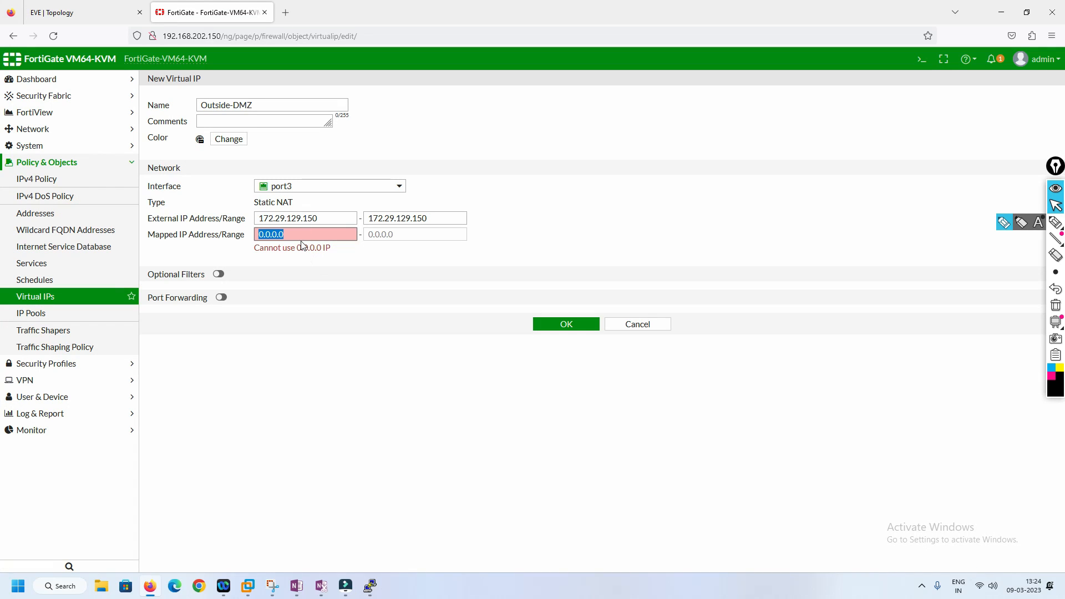
- Set the virtual IP's mapped address to 10.1.2.1, save it, and expand the IPv4 Virtual IP group
type("10.1.2.1")
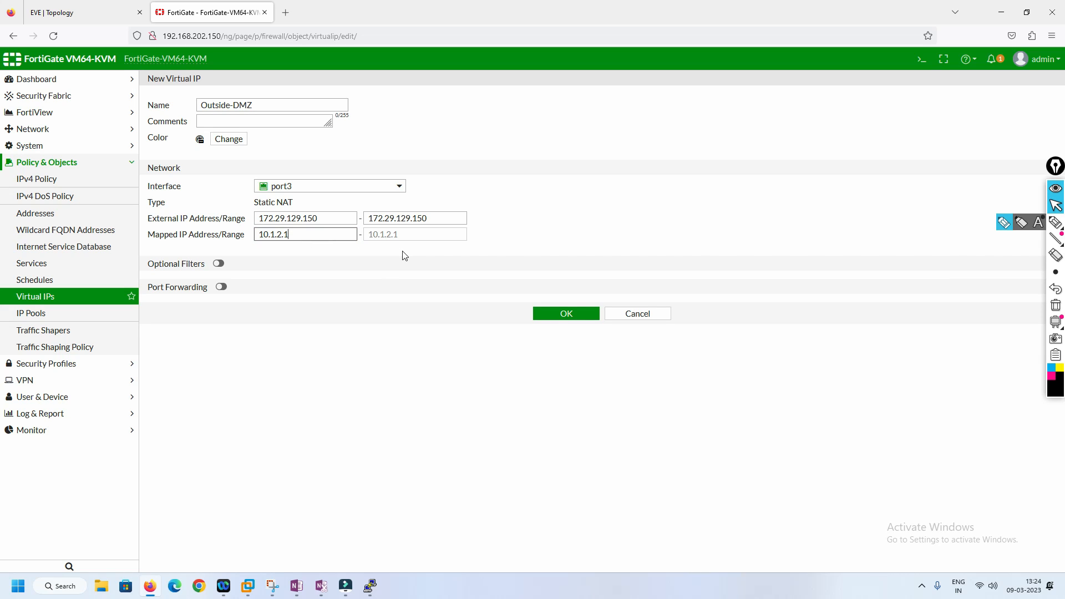
left_click(571, 314)
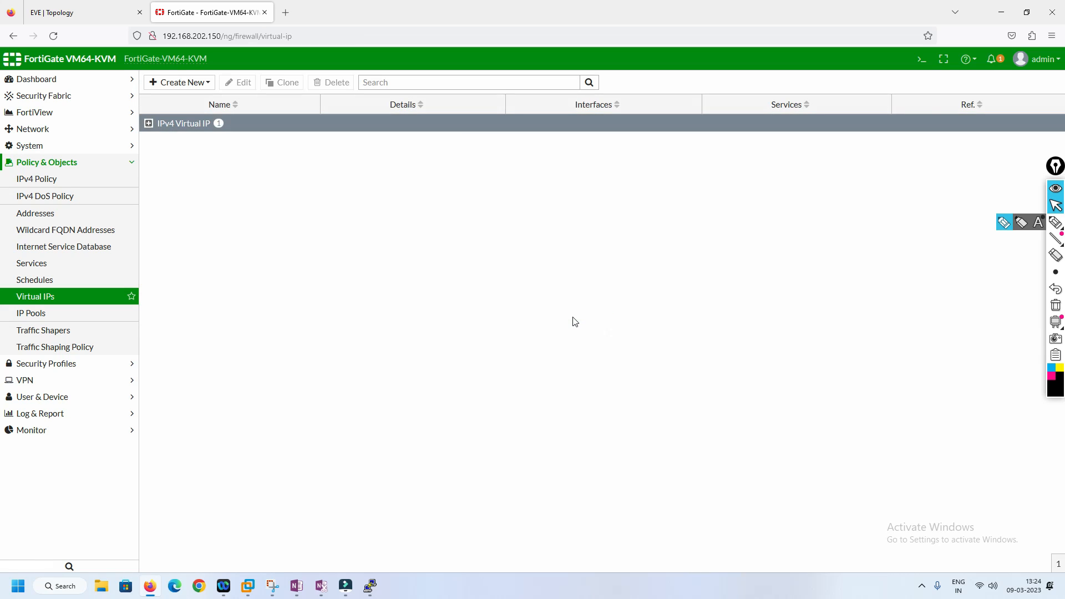
left_click(149, 123)
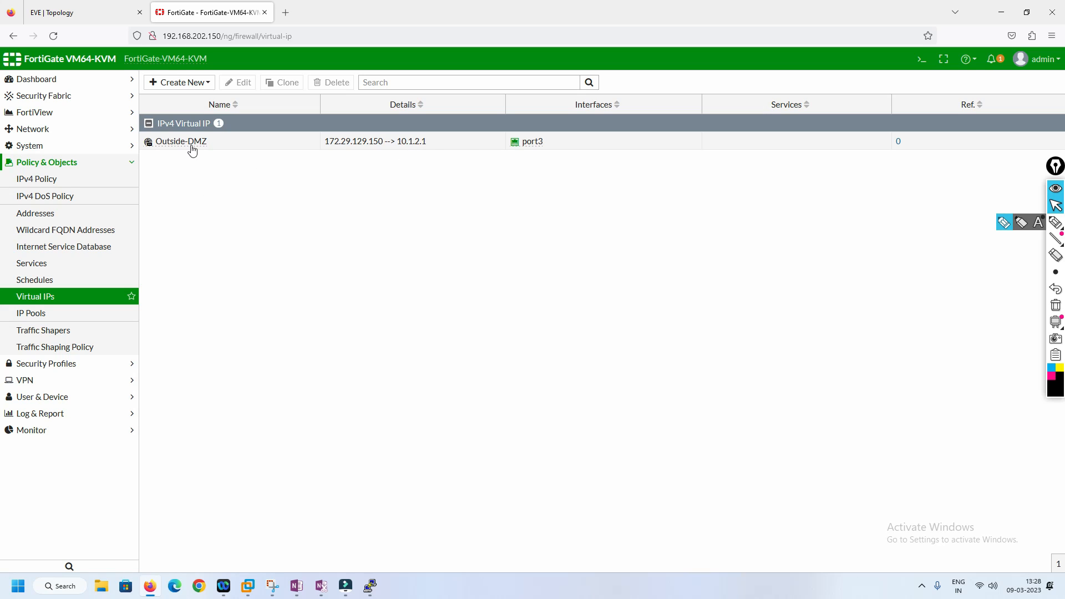
- Start a new IPv4 policy named Outside-DMZ-NAT
left_click(56, 181)
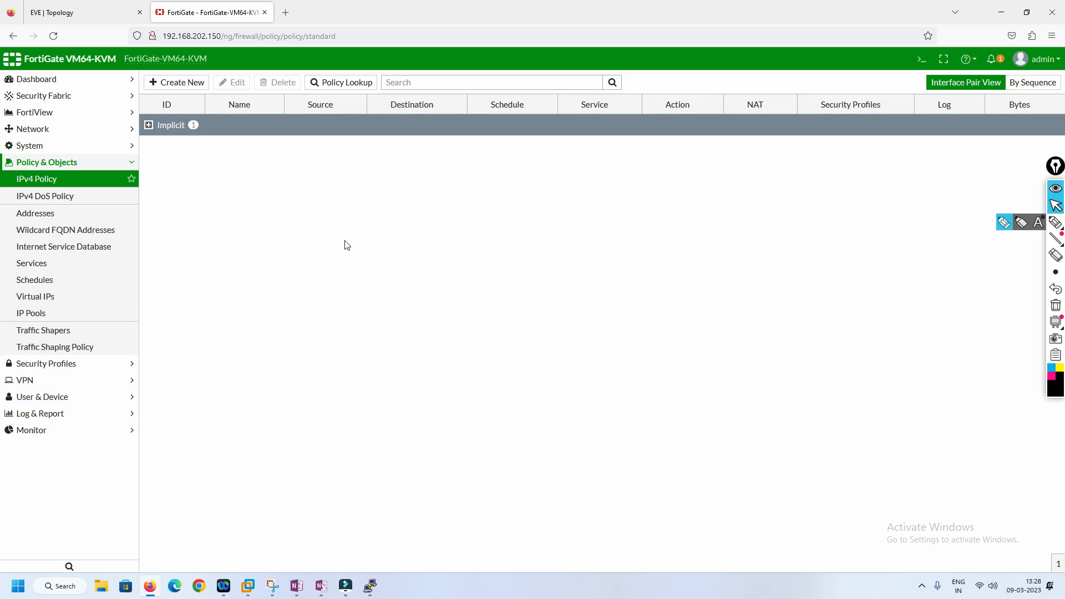
left_click(184, 83)
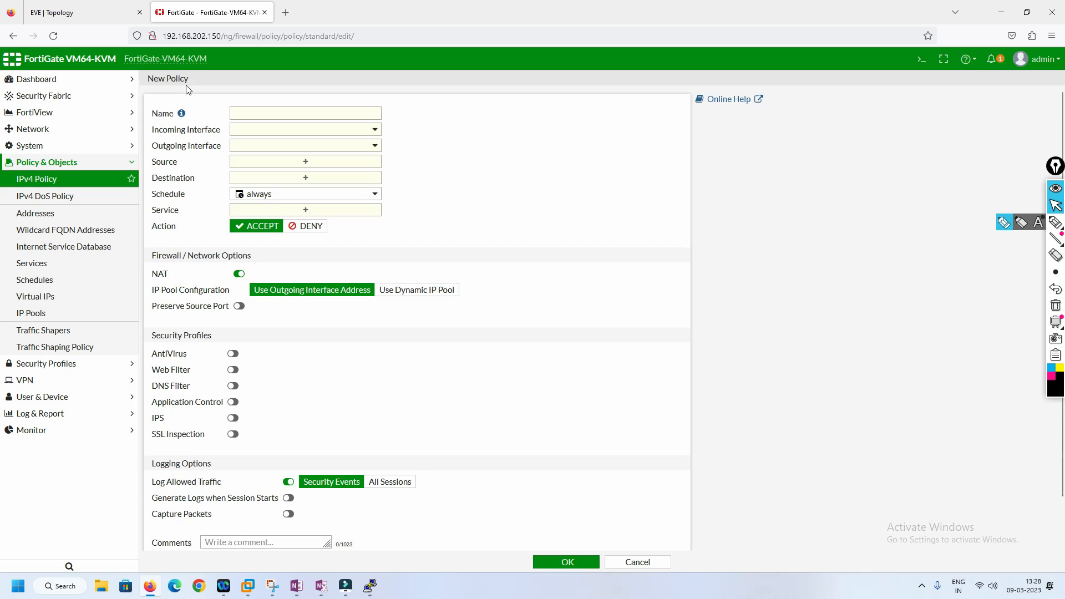
left_click(276, 114)
type("Out")
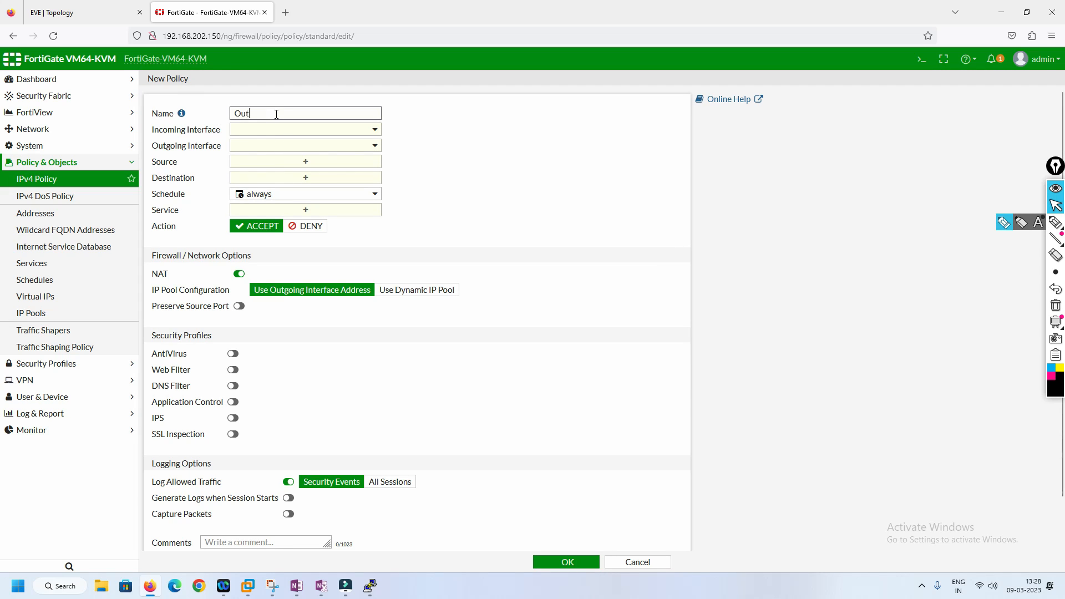
type("side-DMZ-NAT")
- Set the policy's incoming interface to port3 and, after checking the EVE topology, its outgoing interface to port4
left_click(372, 132)
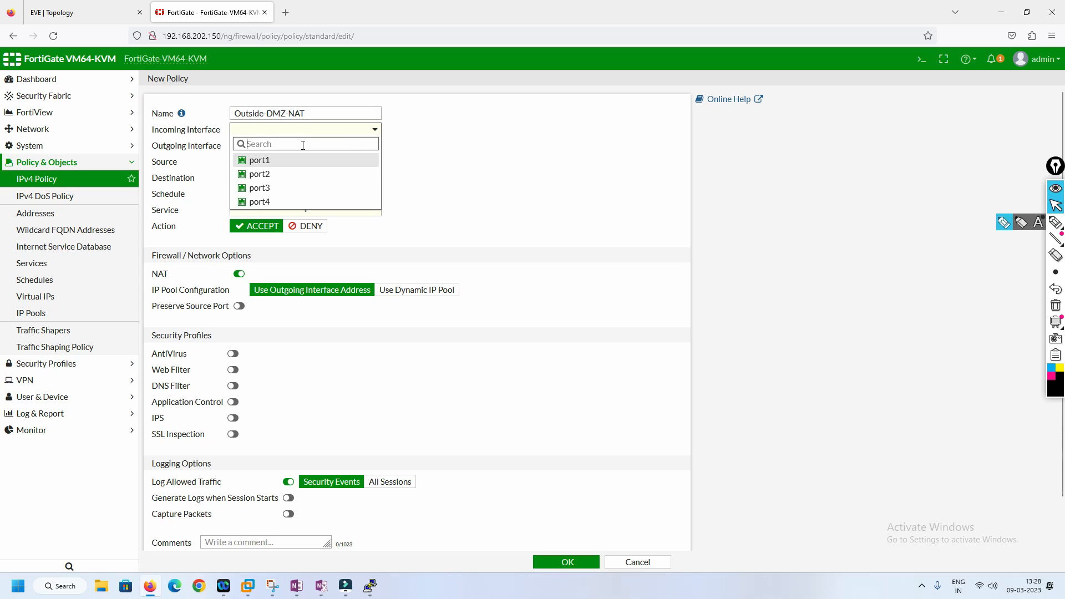
left_click(273, 190)
left_click(374, 147)
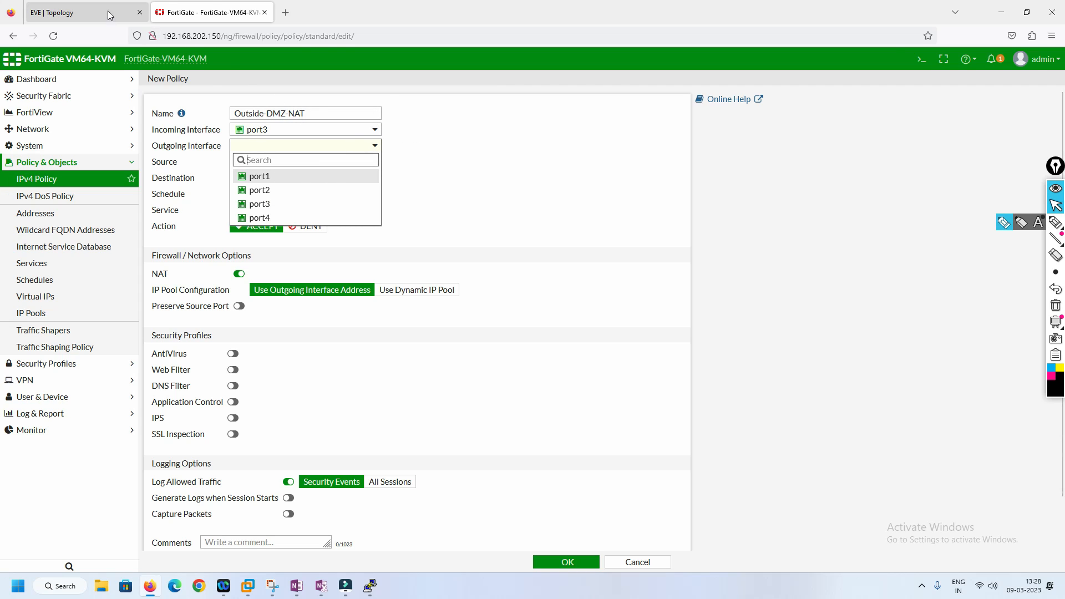
left_click(86, 12)
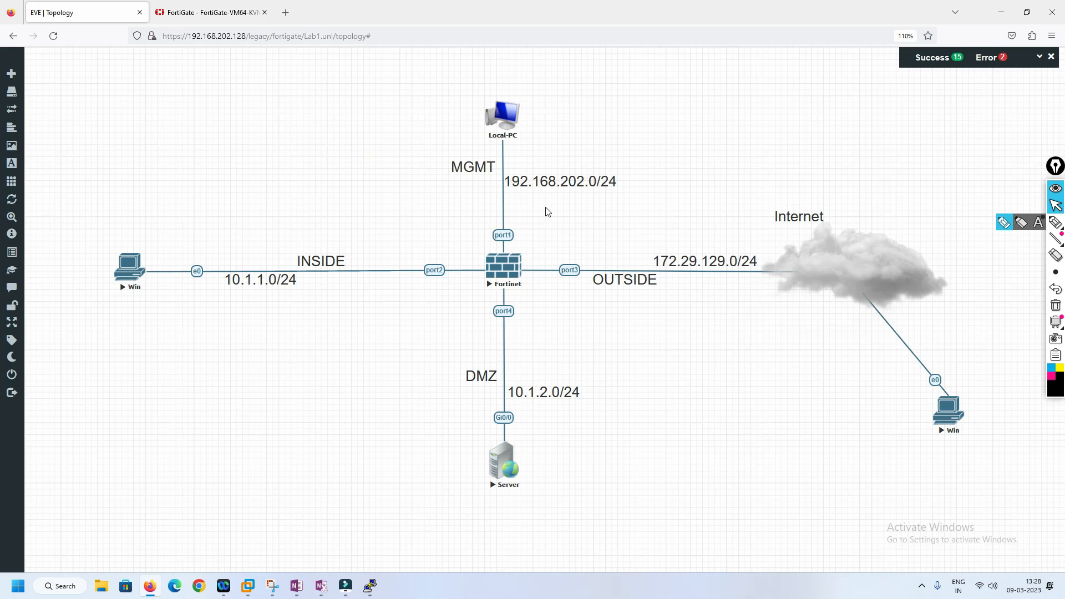
left_click(227, 16)
left_click(266, 217)
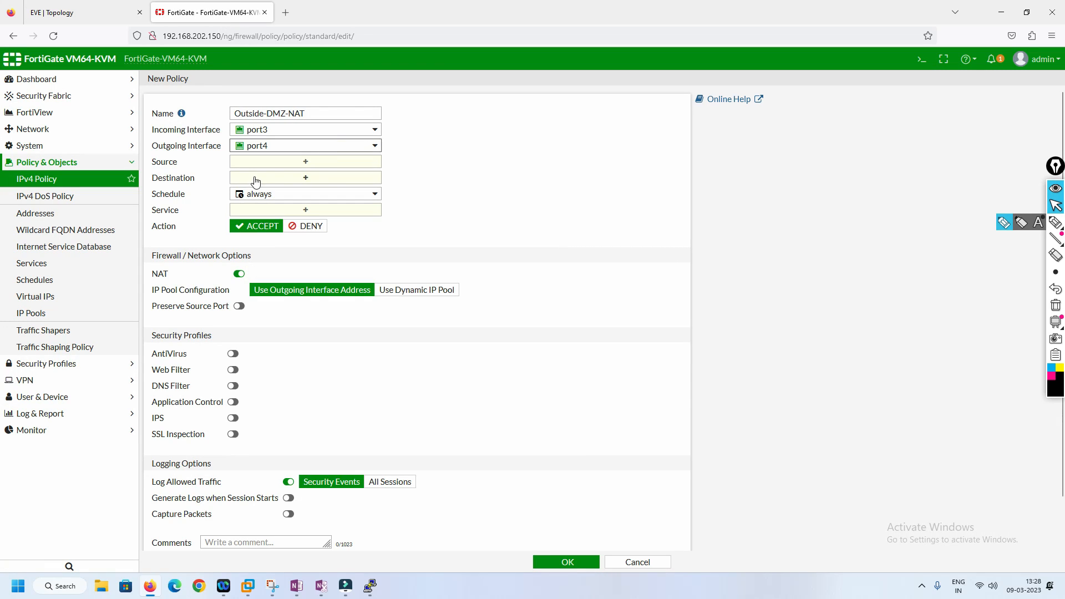
- Set the policy's source to all, its destination to the Outside-DMZ virtual IP, and its service to ALL
left_click(320, 166)
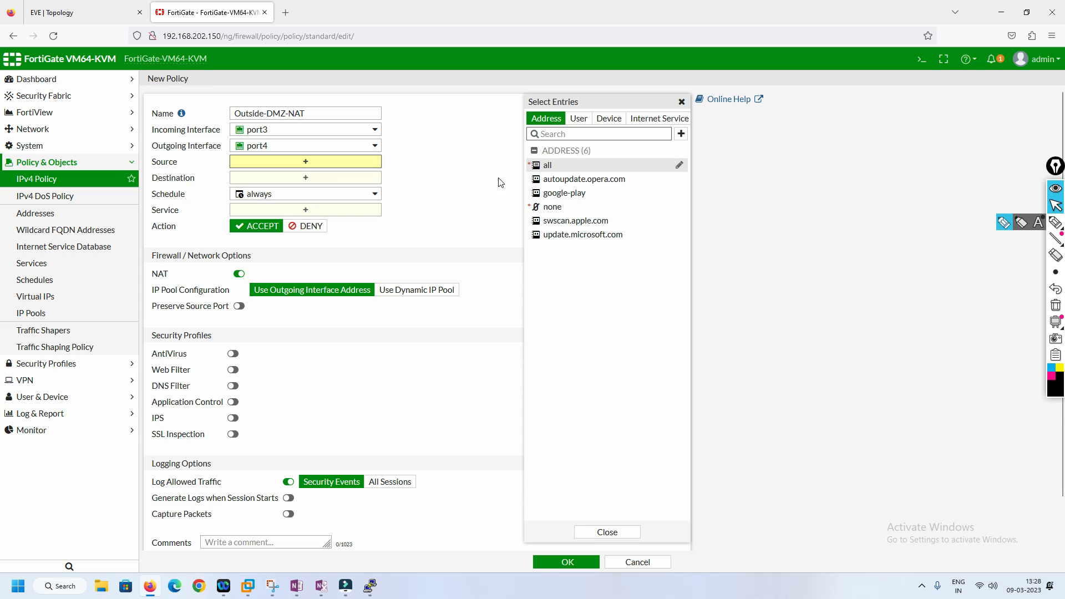
left_click(549, 166)
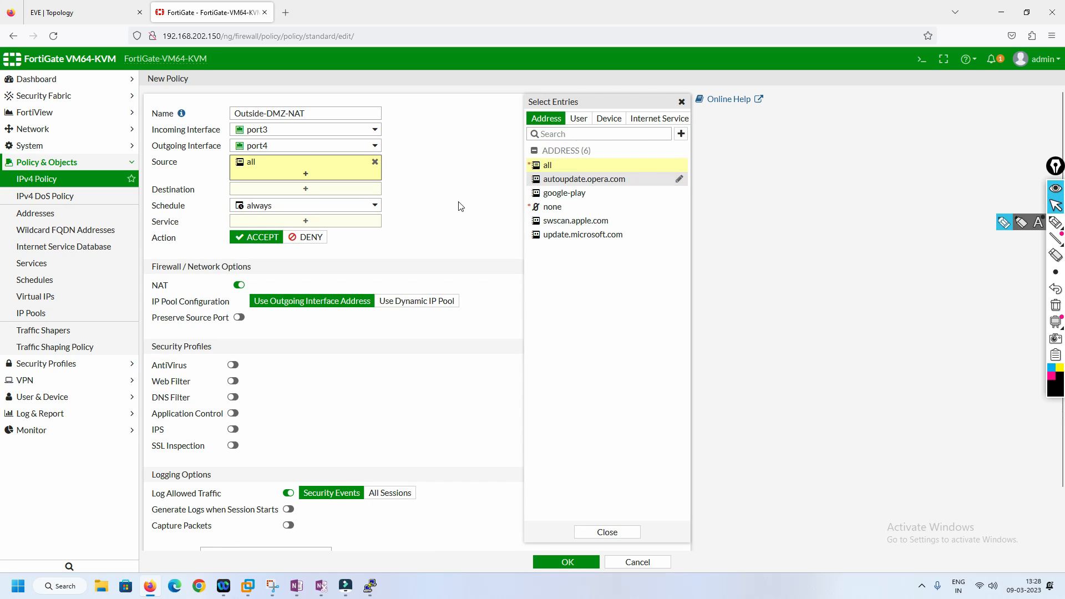
left_click(441, 198)
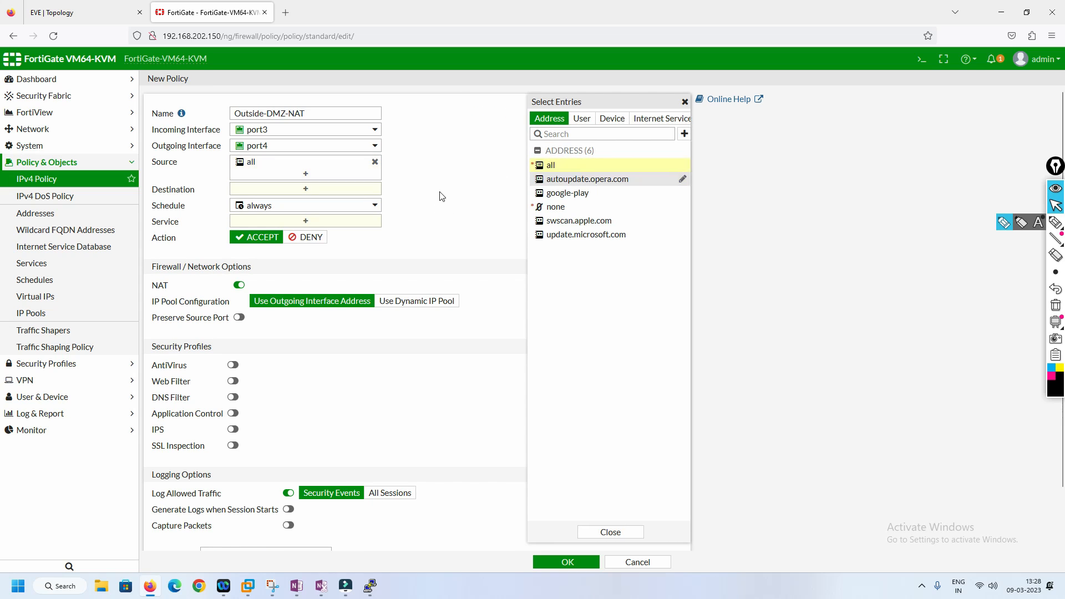
left_click(317, 191)
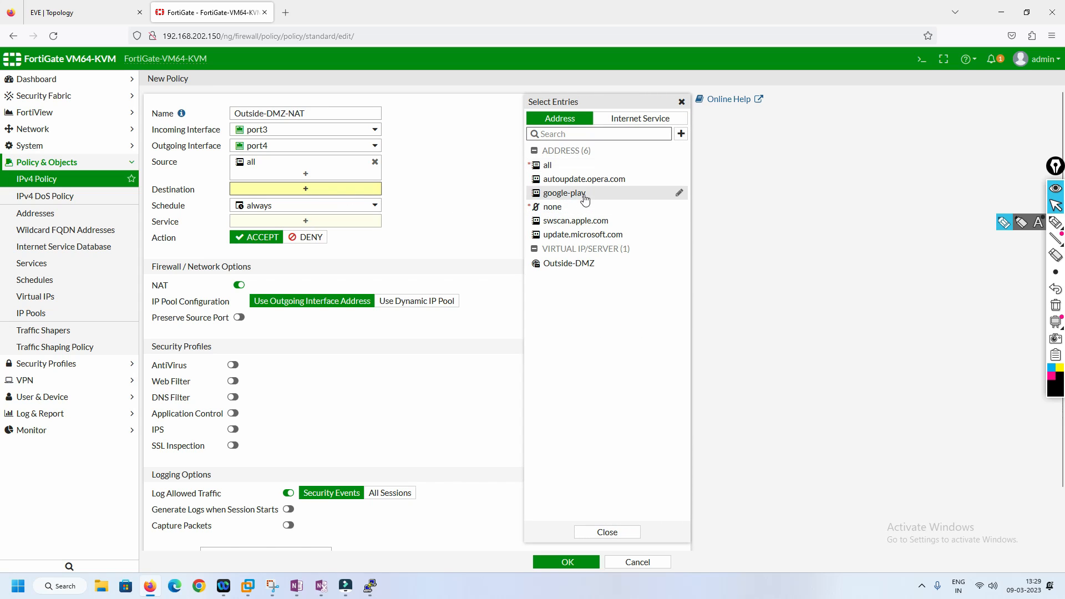
left_click(572, 263)
left_click(437, 247)
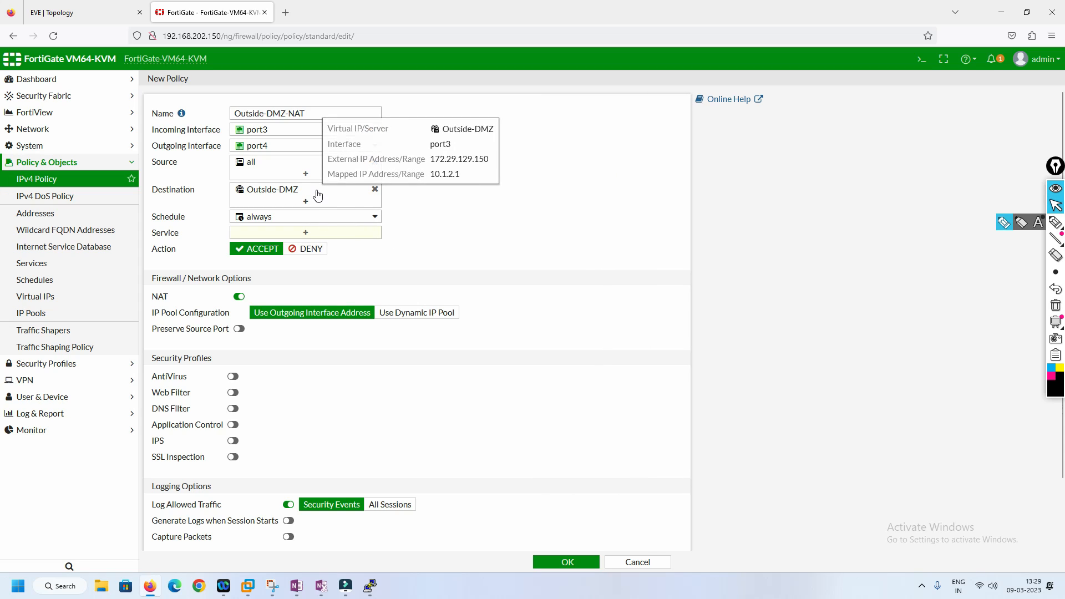
left_click(309, 239)
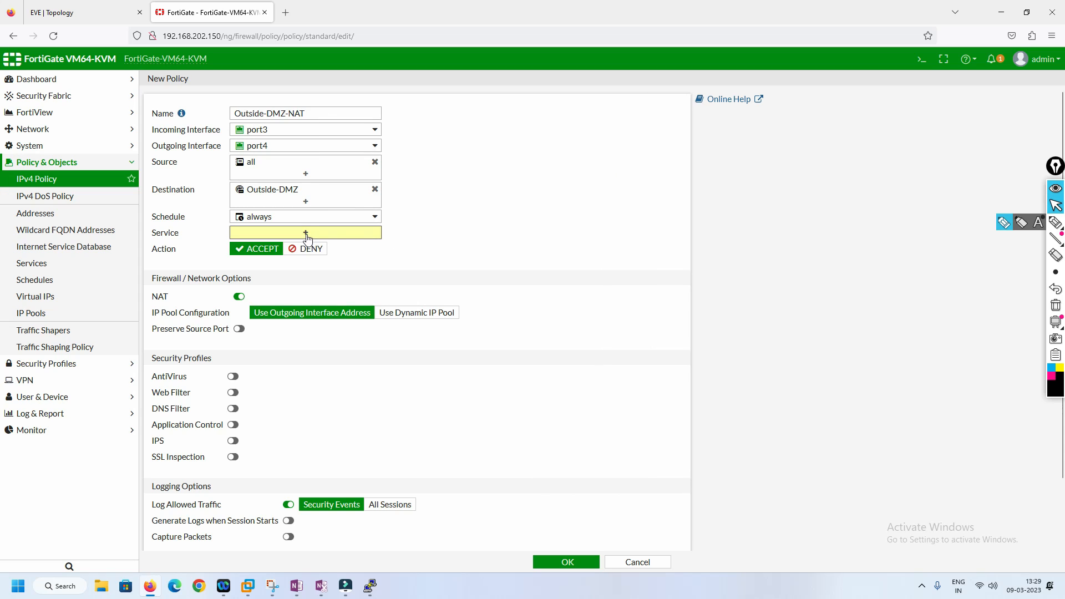
left_click(556, 164)
left_click(456, 238)
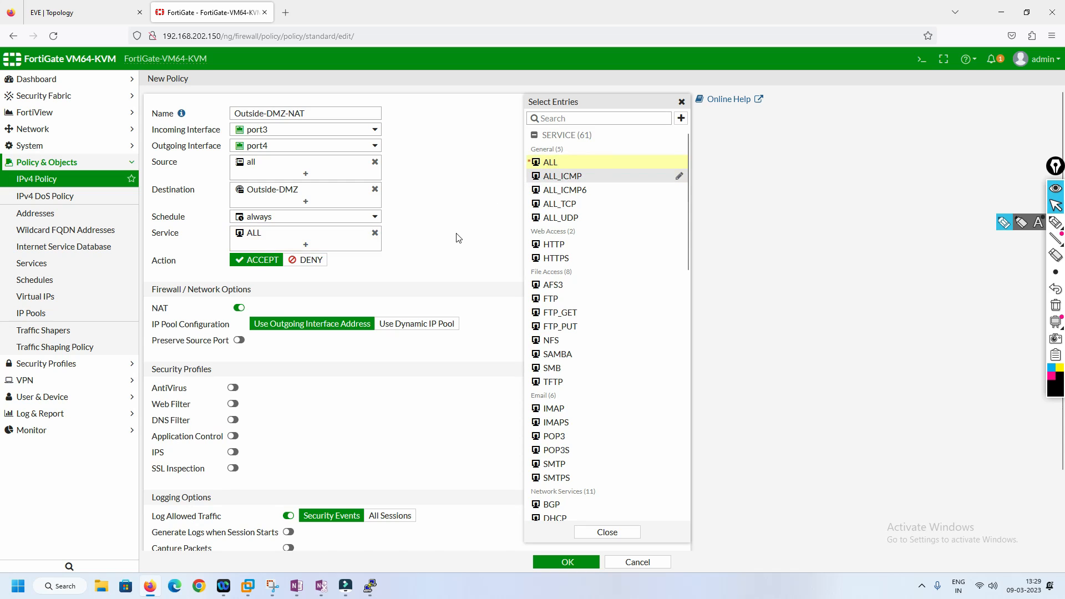
- Disable NAT on the policy, log all sessions of allowed traffic, and save the policy
left_click(238, 310)
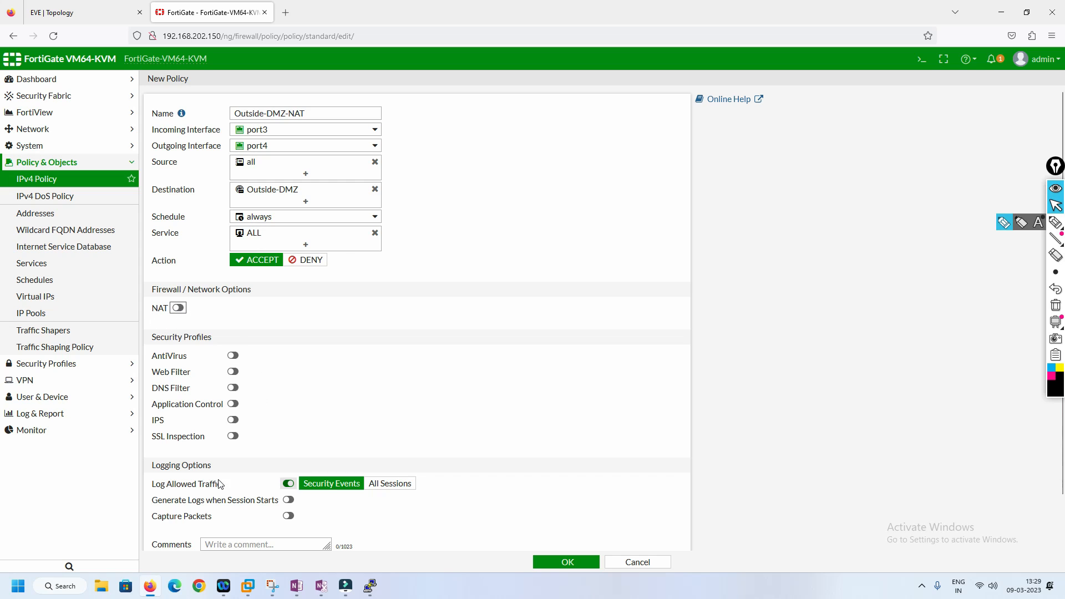
left_click(384, 486)
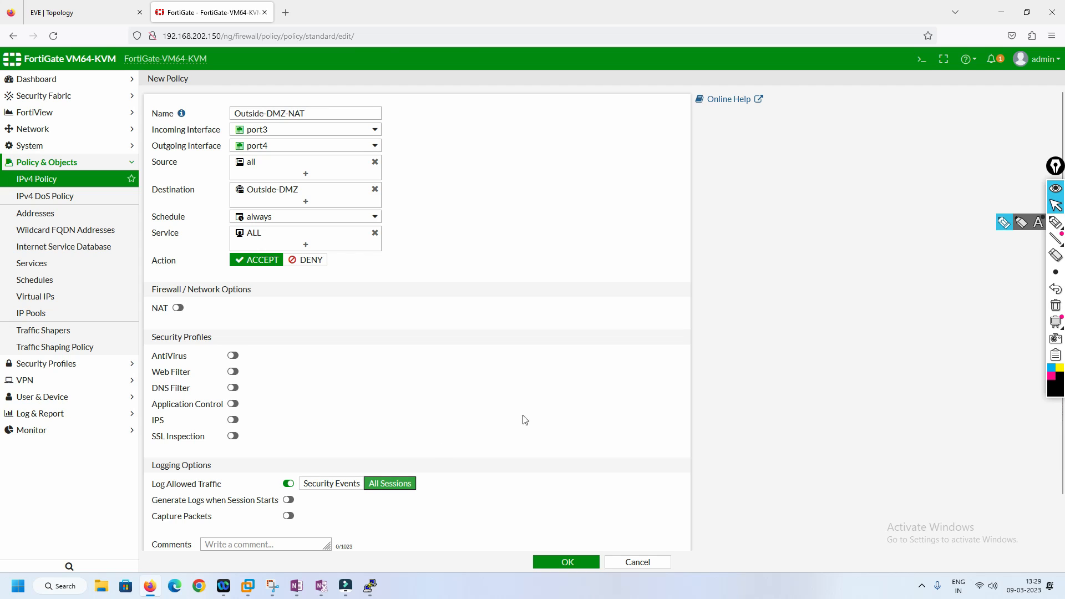
scroll(535, 418, "down", 2)
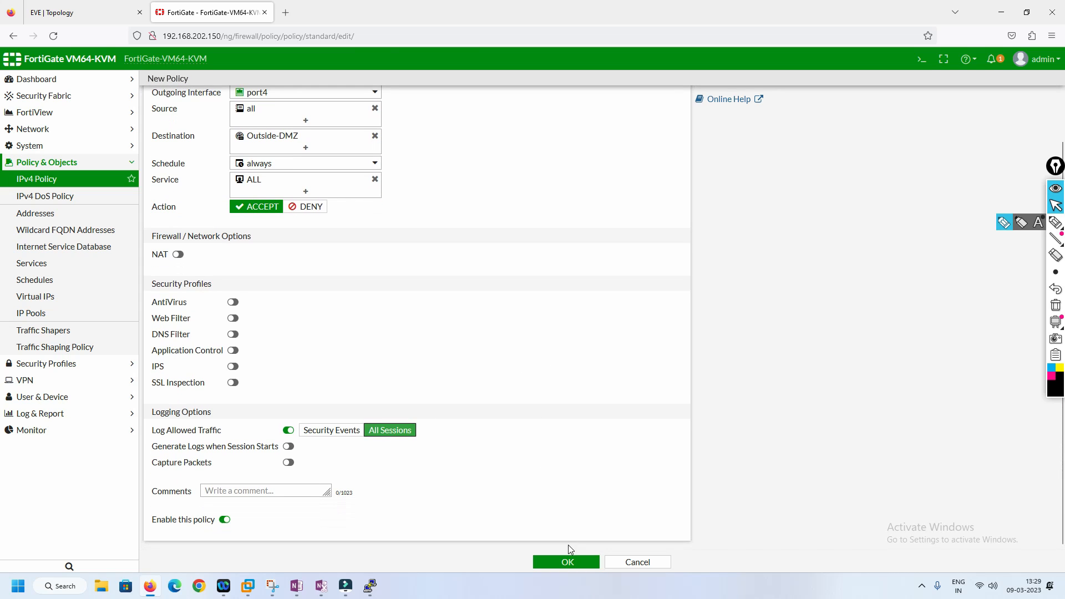
left_click(566, 562)
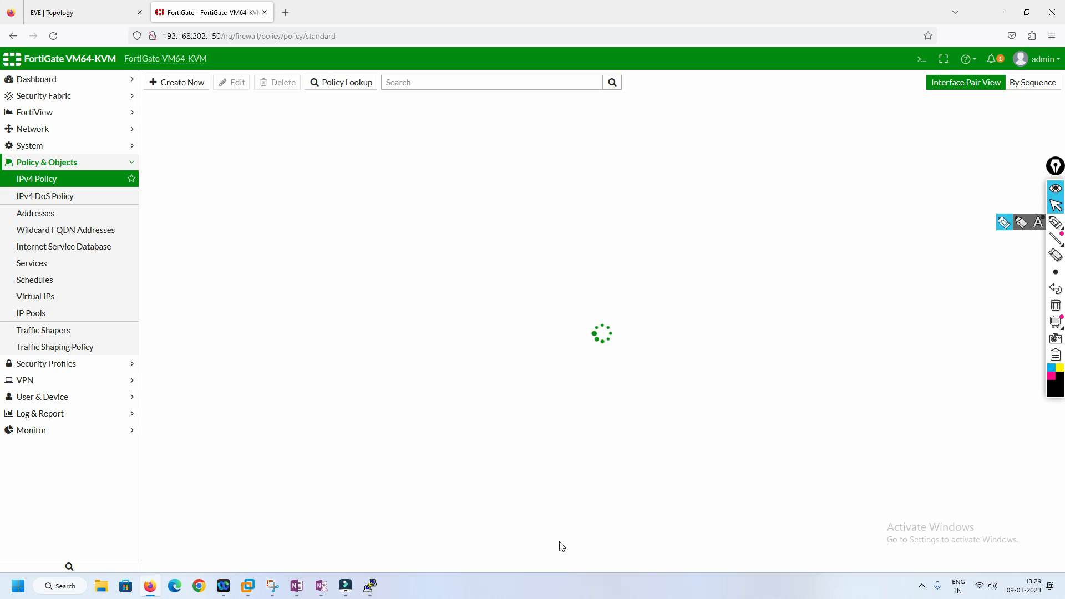
left_click(148, 125)
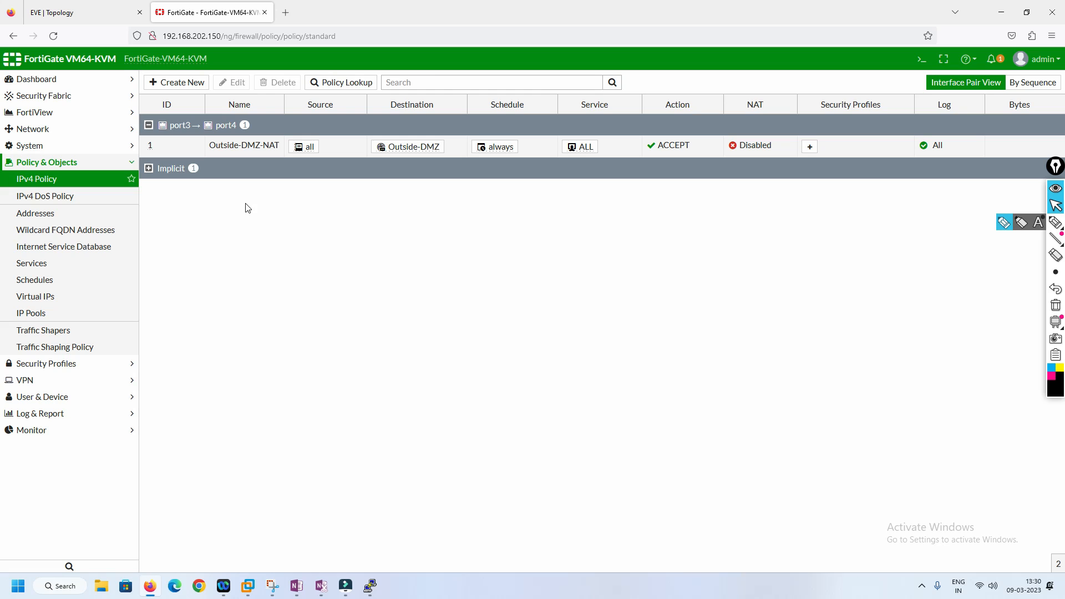
- Open the VNC console of the Windows PC behind the Internet cloud and dismiss its Found New Hardware Wizard
left_click(86, 6)
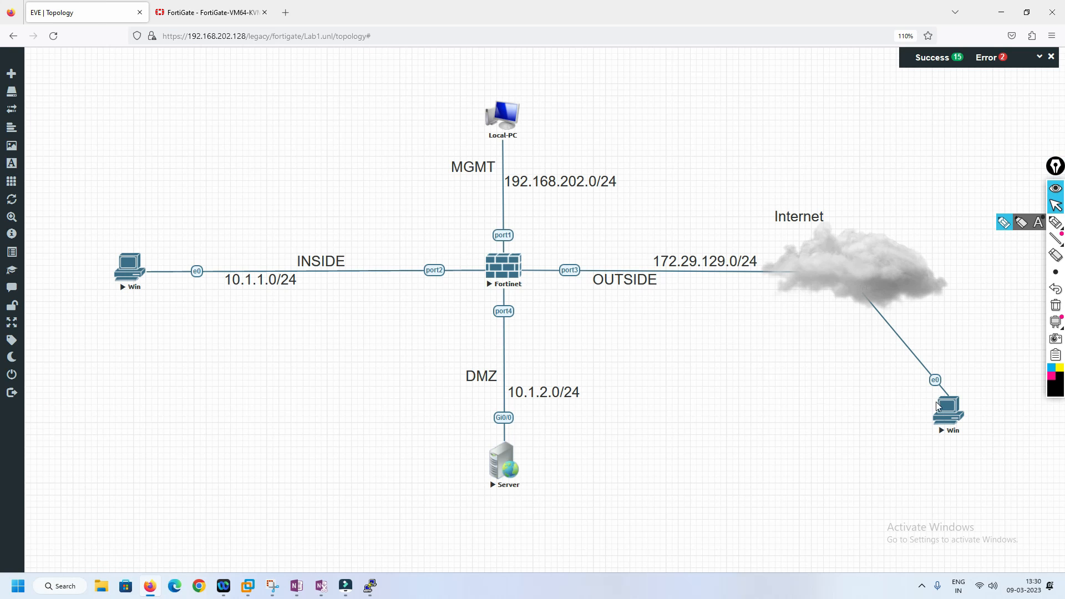
left_click(949, 415)
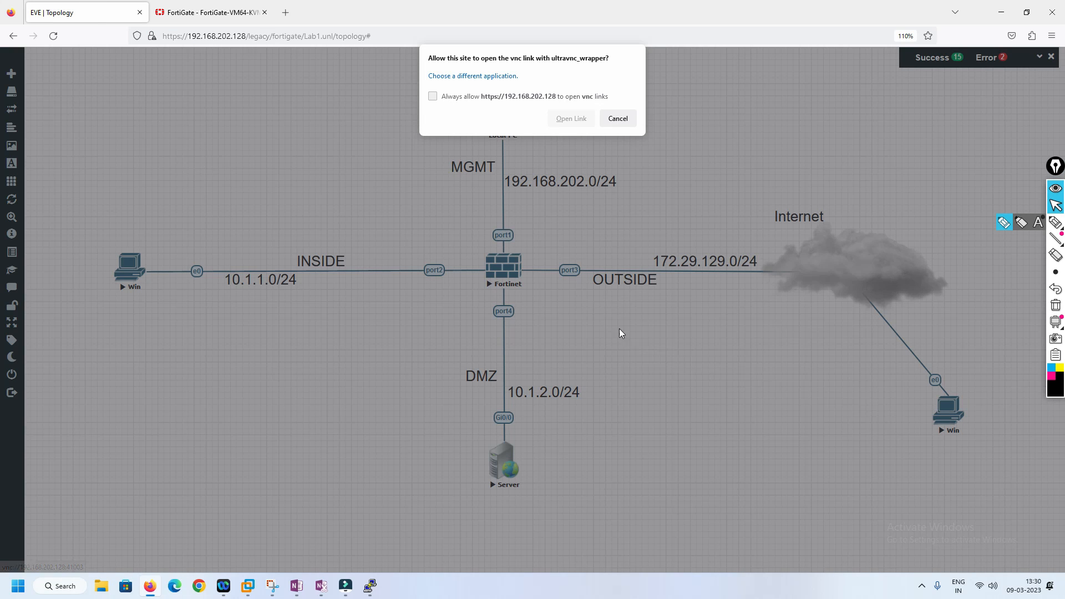
left_click(562, 122)
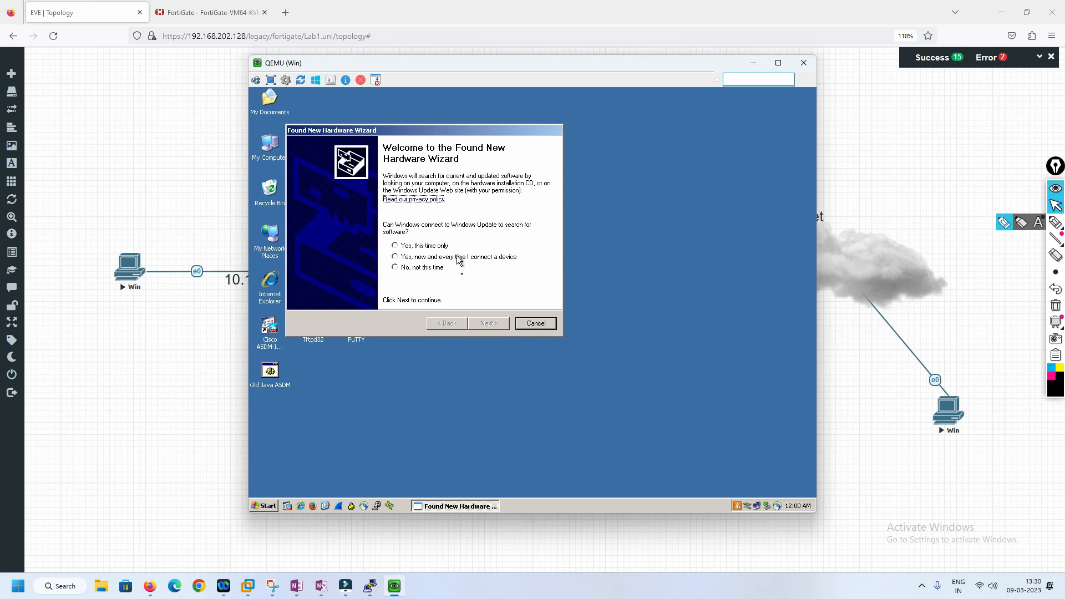
left_click(535, 325)
left_click(511, 312)
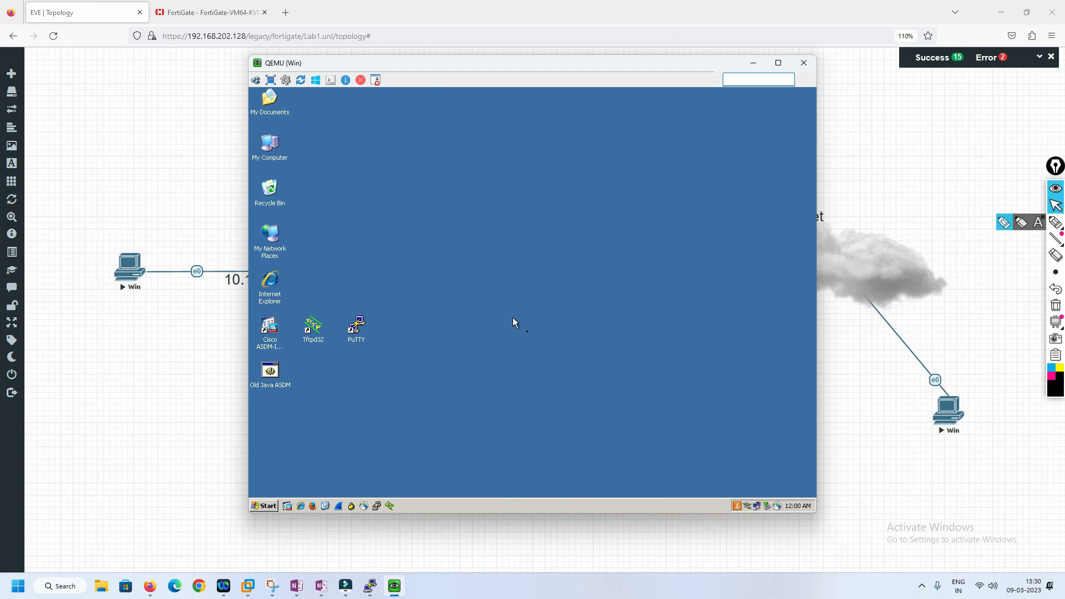
- Examine the outside PC's Local Area Connection status and its IP address details, closing the connection windows when done
right_click(758, 508)
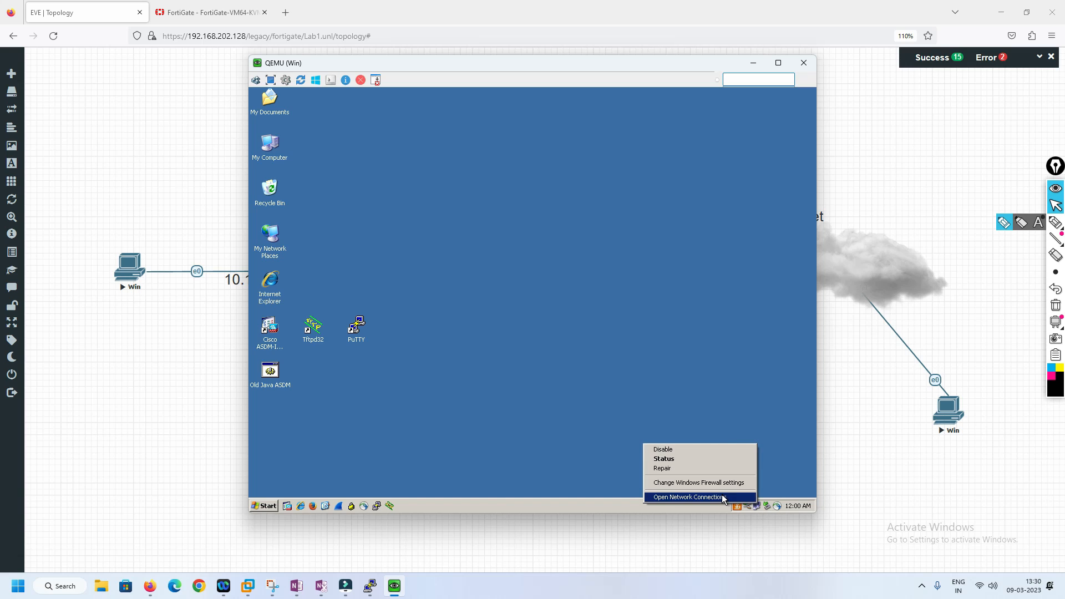
left_click(732, 495)
double_click(442, 253)
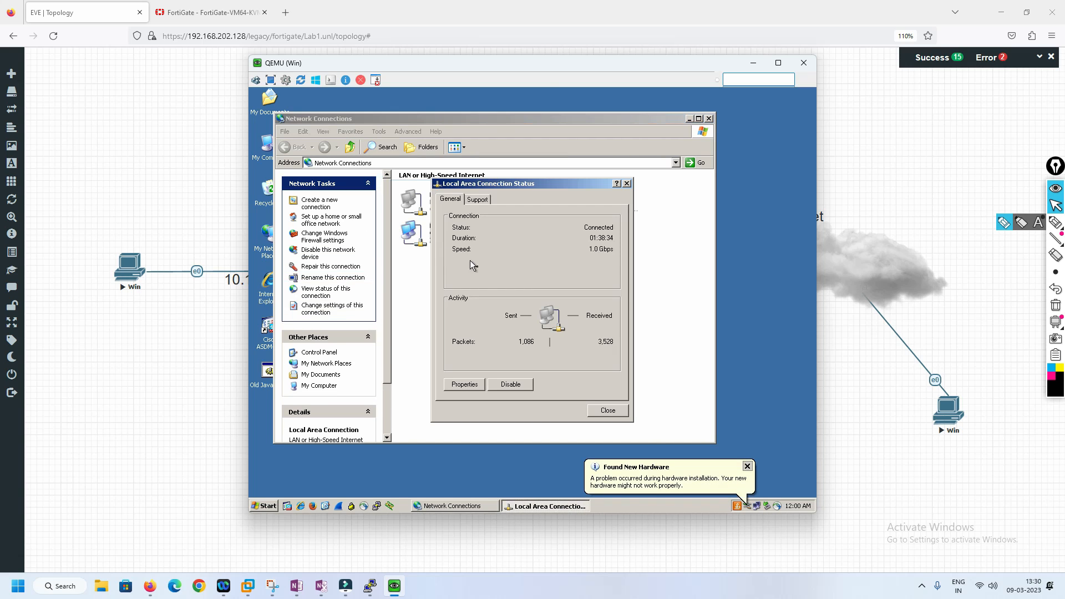
left_click(464, 384)
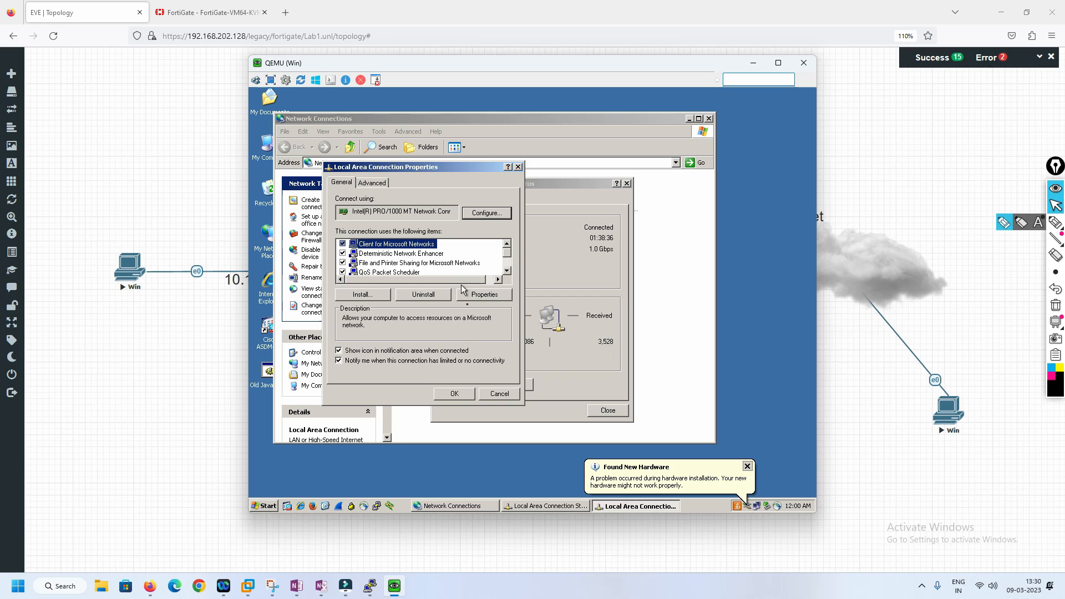
left_click(494, 391)
left_click(481, 200)
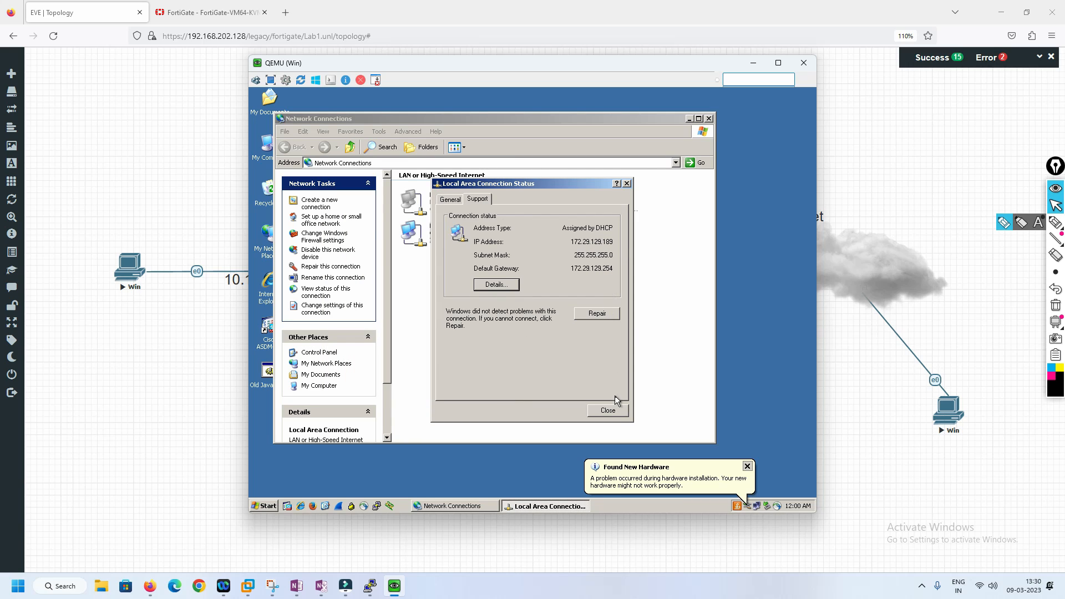
left_click(613, 413)
left_click(709, 118)
left_click(312, 506)
left_click_drag(444, 63, 342, 71)
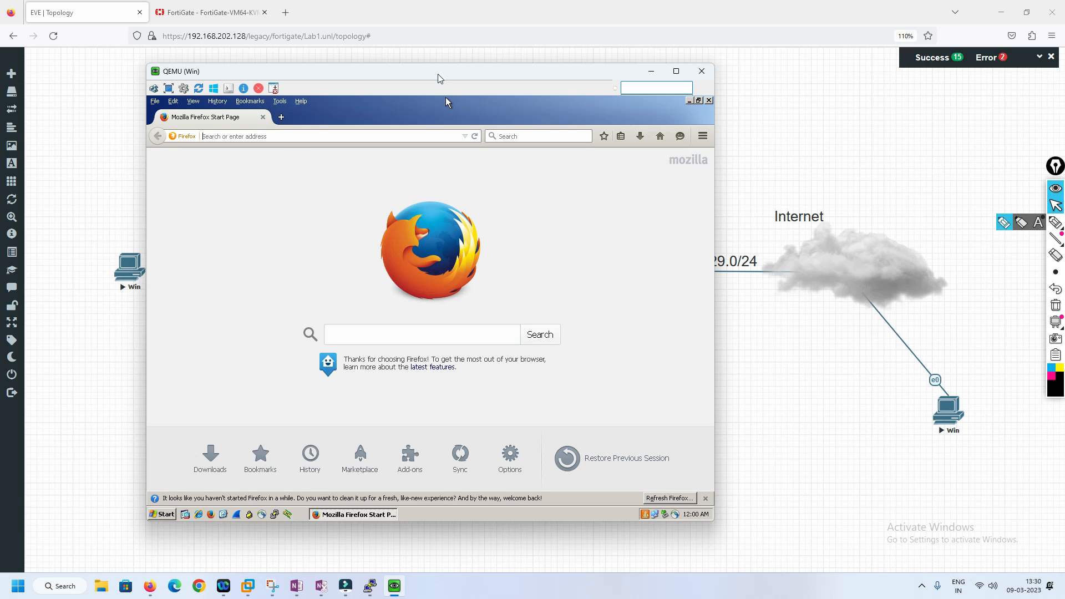
left_click_drag(438, 78, 380, 78)
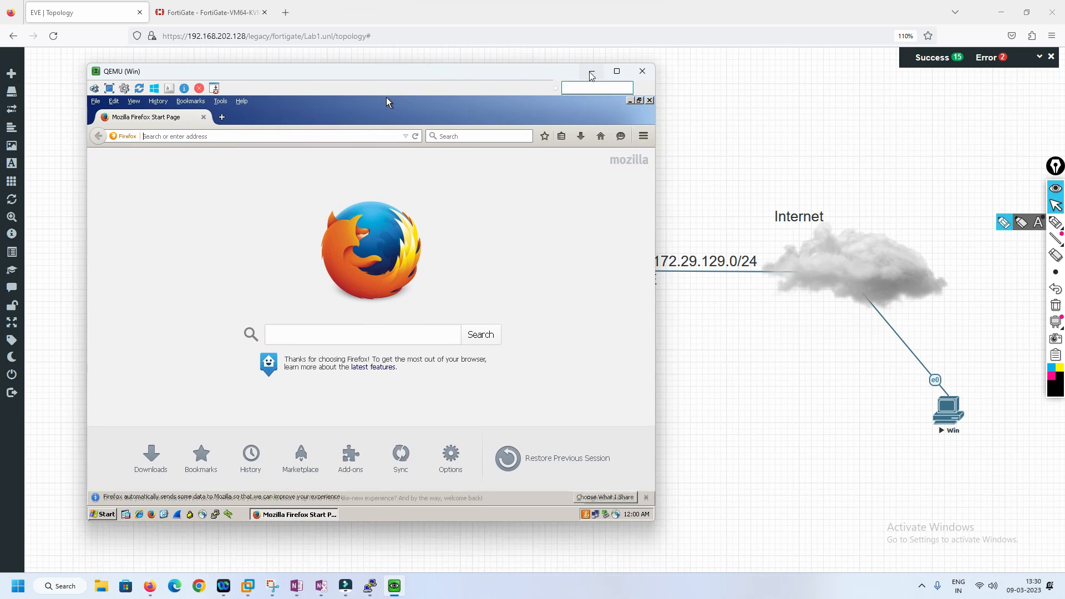
left_click(545, 250)
left_click(394, 586)
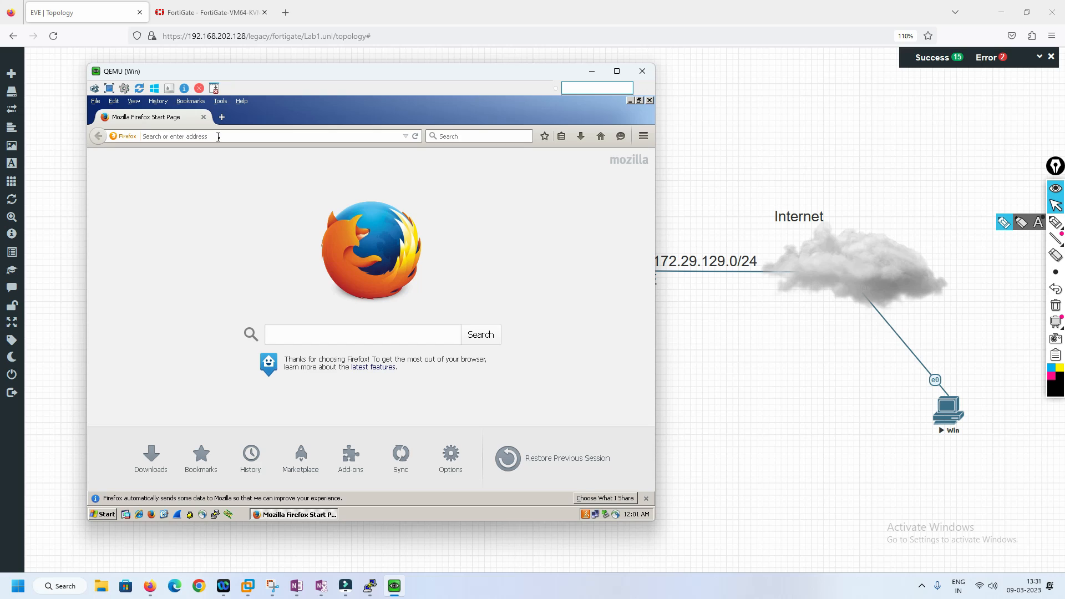
left_click(218, 137)
type("http://172.29.129.150")
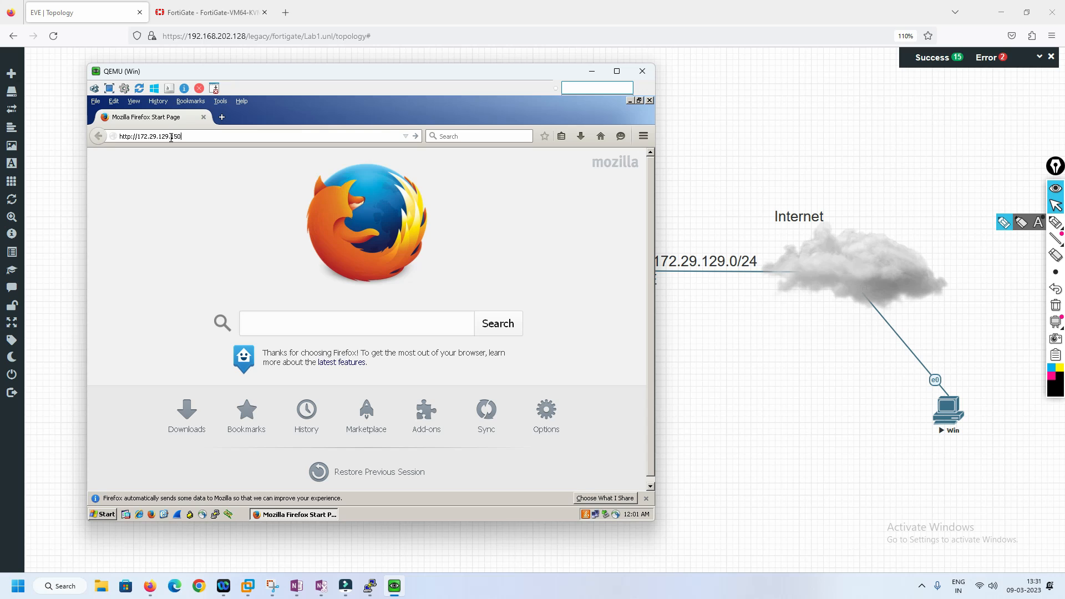
key("Return")
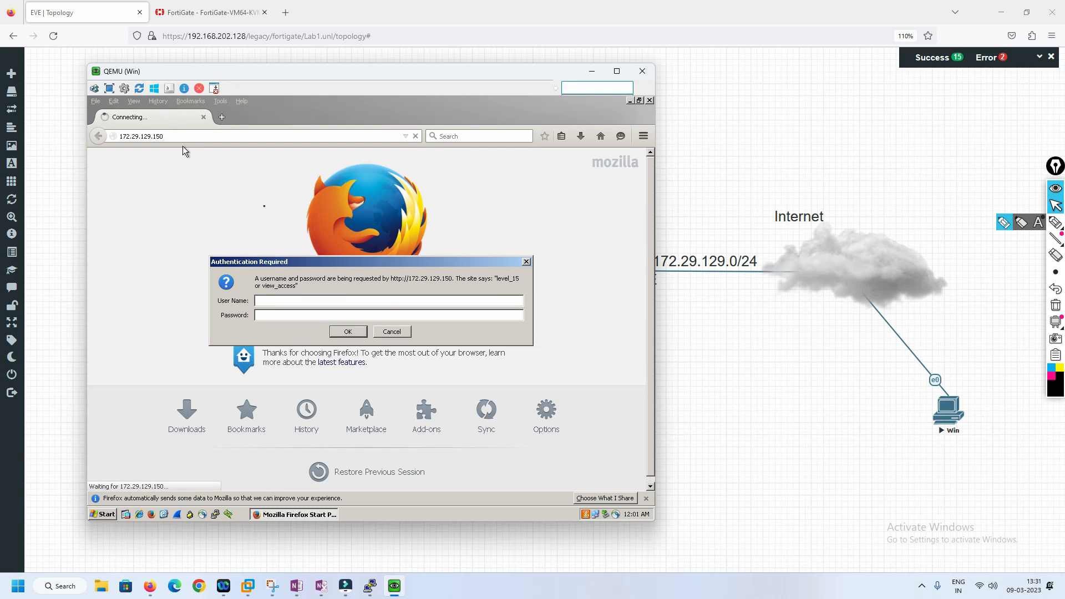
- Sign in to the web server with the user name and password, dismiss the password-saving offer, and highlight the server name in the heading
left_click_drag(411, 278, 424, 289)
left_click(333, 302)
key("Return")
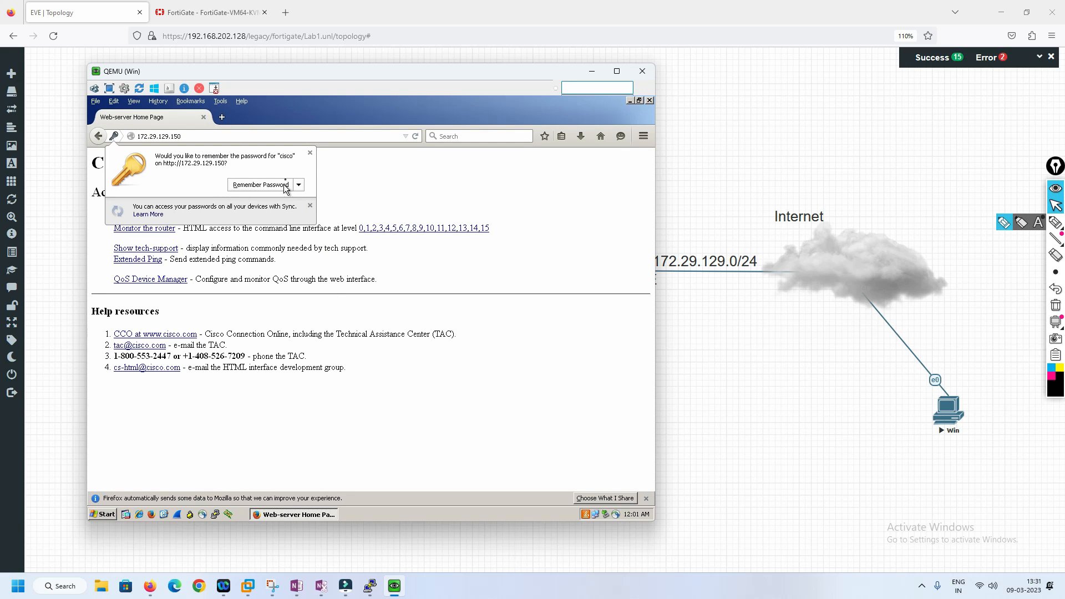
left_click(310, 153)
scroll(351, 299, "up", 1)
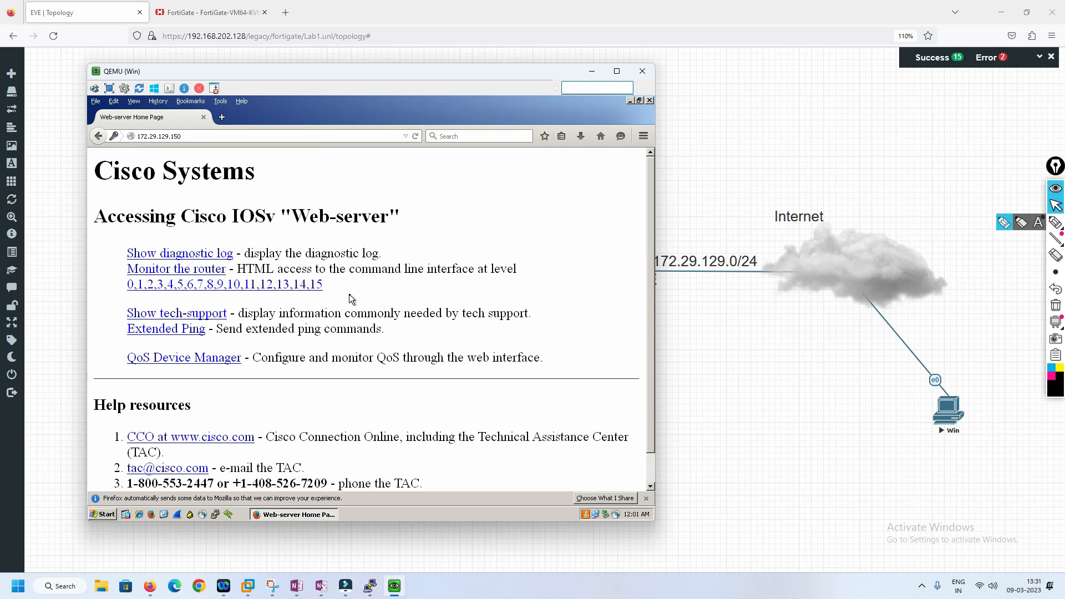
left_click_drag(295, 216, 386, 217)
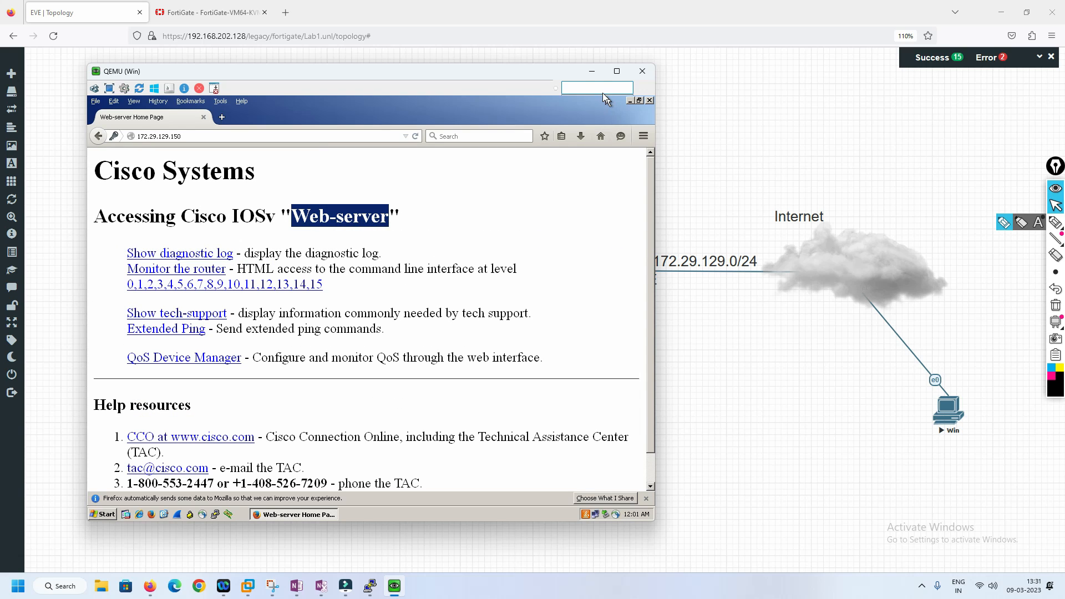
- Minimize the outside PC's console, open the DMZ Server's console, and check the IP address of GigabitEthernet0/0
left_click(592, 71)
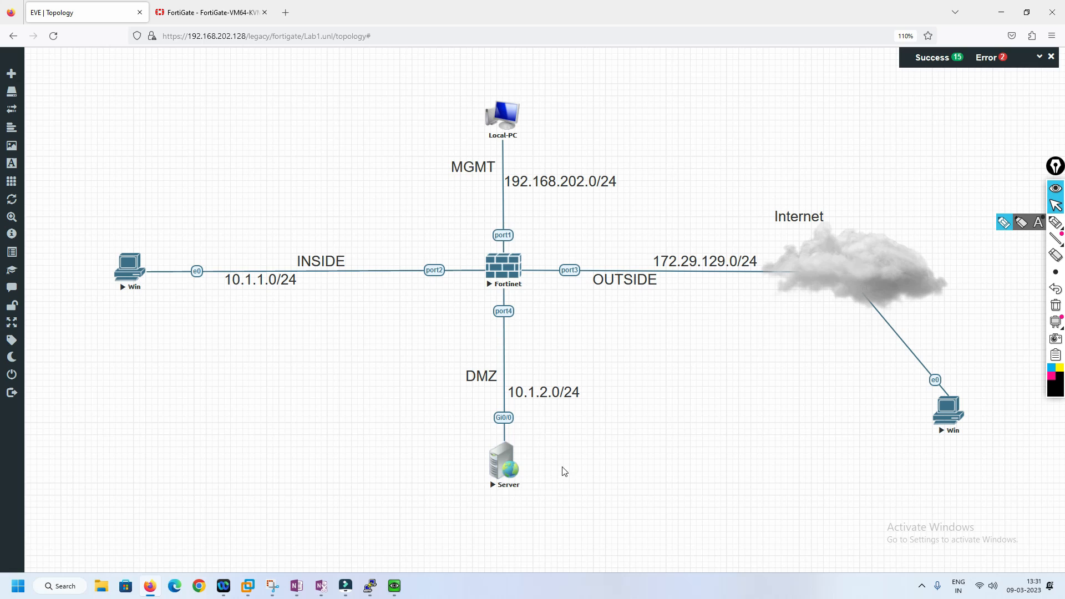
left_click(503, 462)
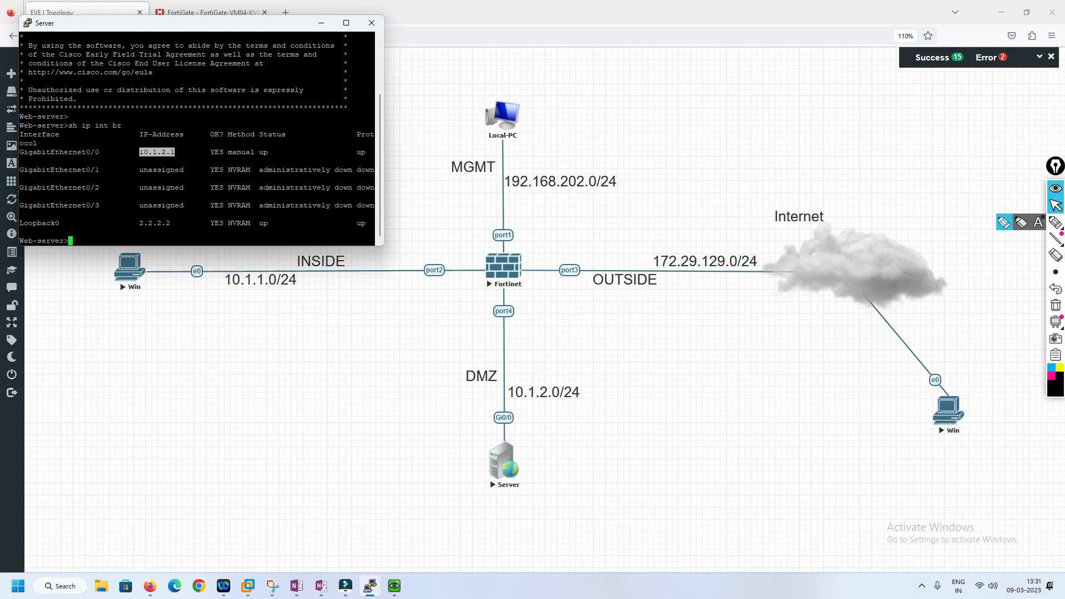
left_click_drag(140, 152, 169, 152)
left_click(371, 585)
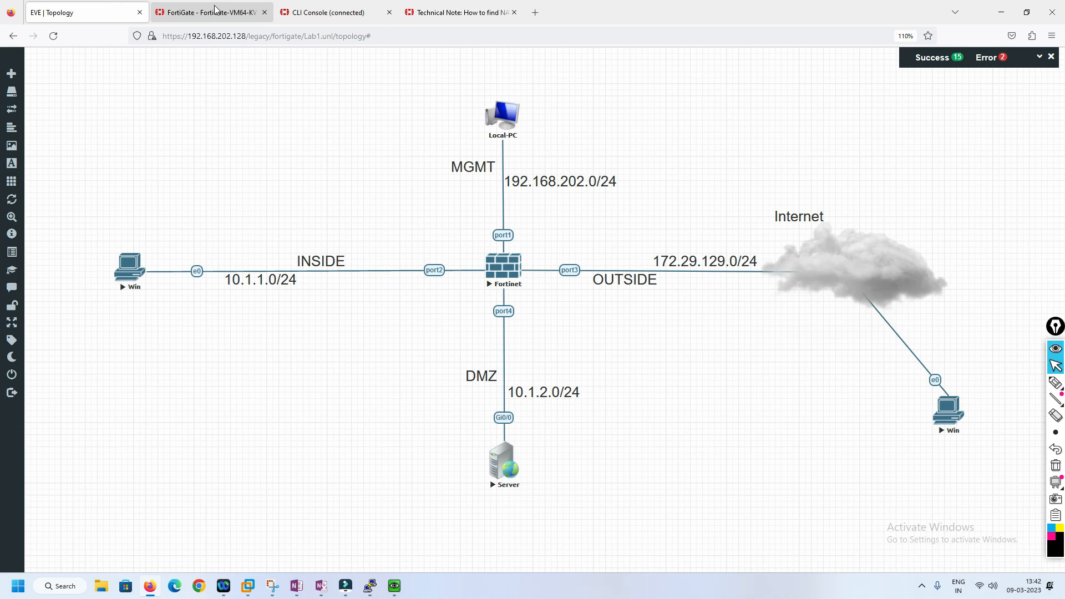
- Refresh the FortiGate IPv4 policy list and inspect the traffic and hit statistics of the Outside-DMZ-NAT policy
left_click(216, 12)
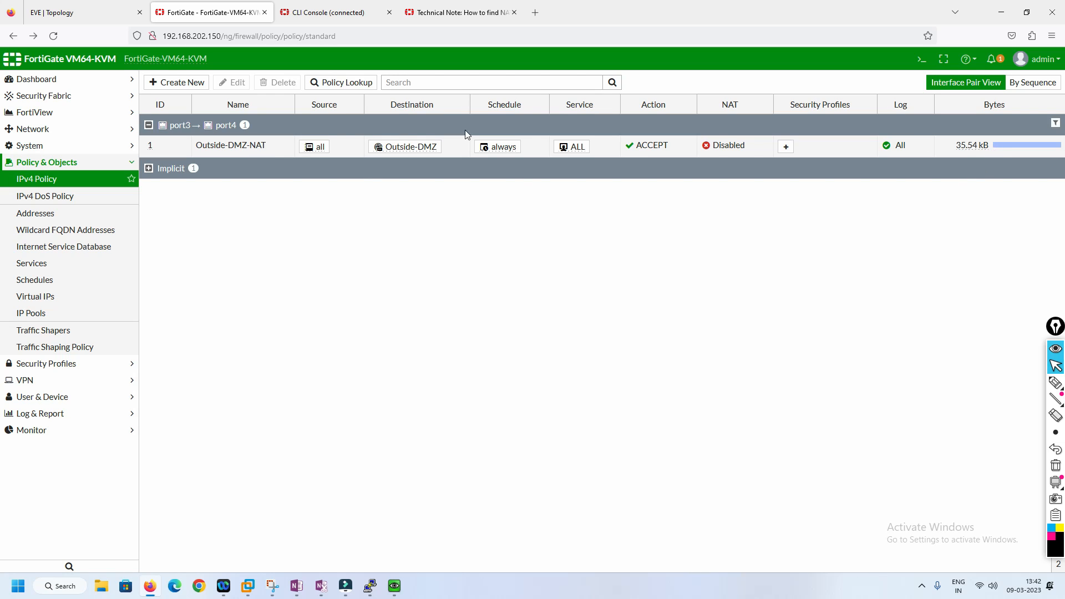
left_click(98, 183)
mouse_move(971, 147)
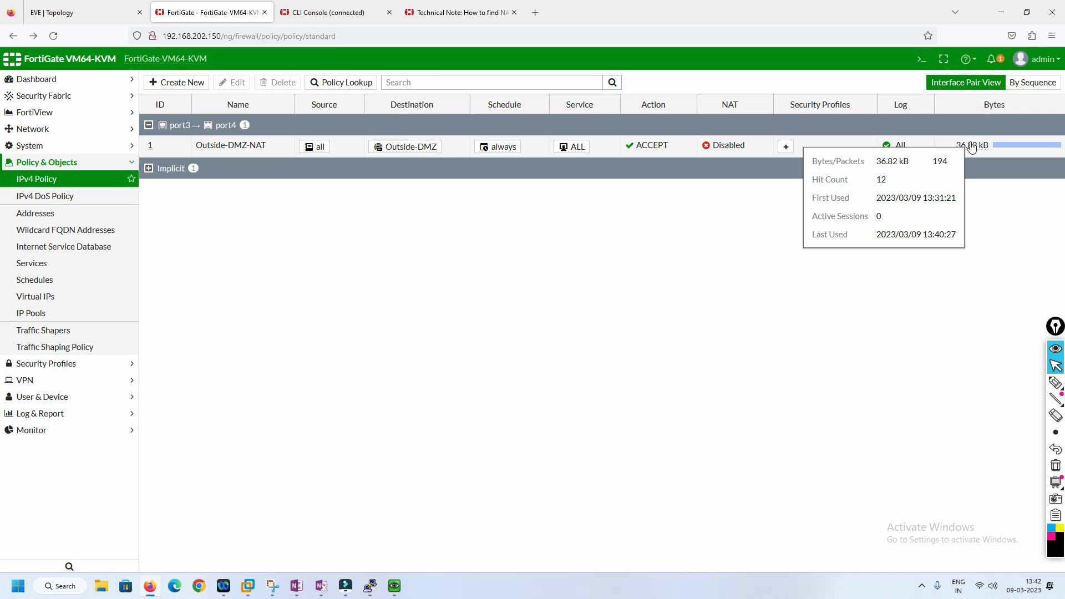
- In the DMZ server's console, list the listening services with "sh control-plane host open-ports"
left_click(370, 587)
type("s")
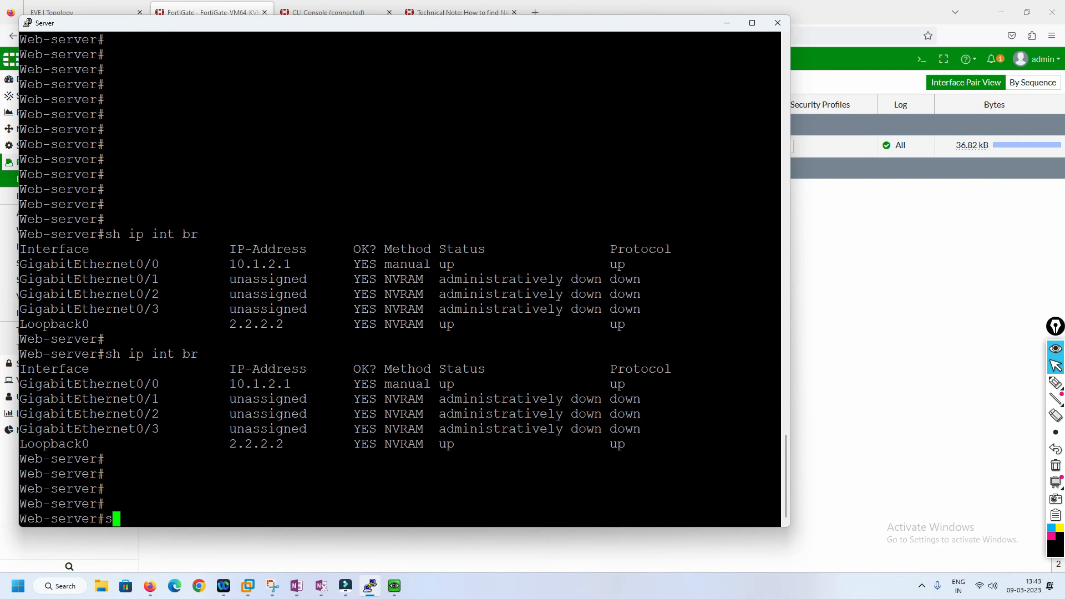
type("h control")
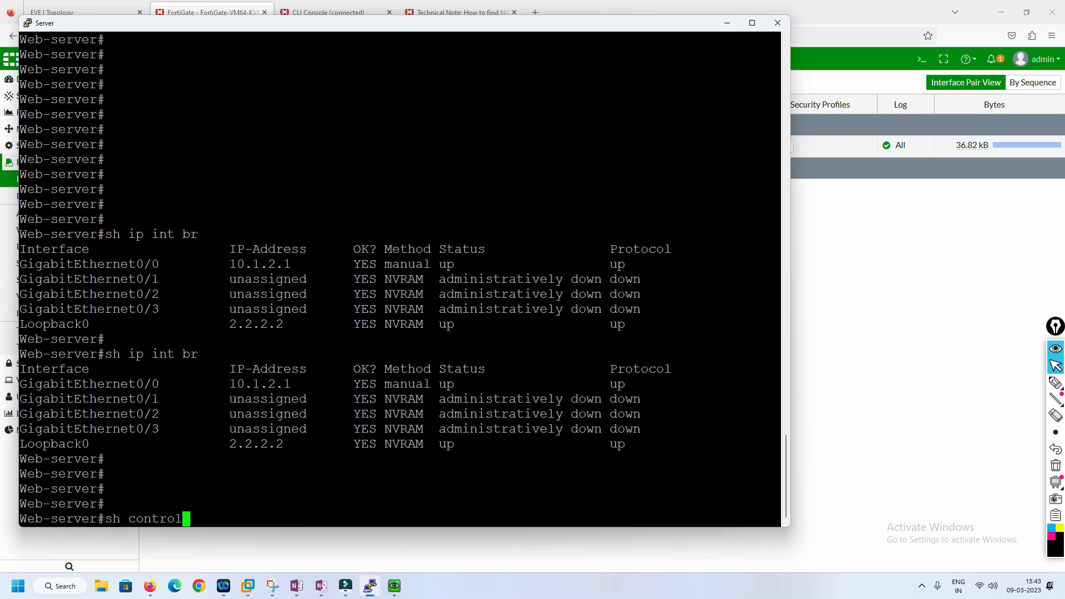
key("Tab")
type("-pl")
key("Tab")
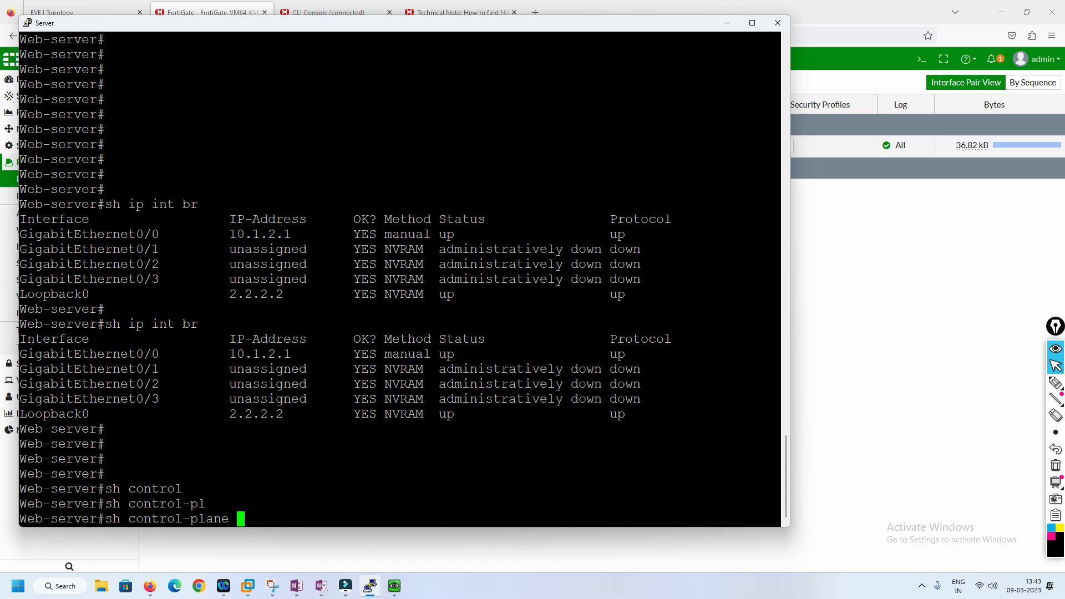
type("ho")
key("Tab")
type("op")
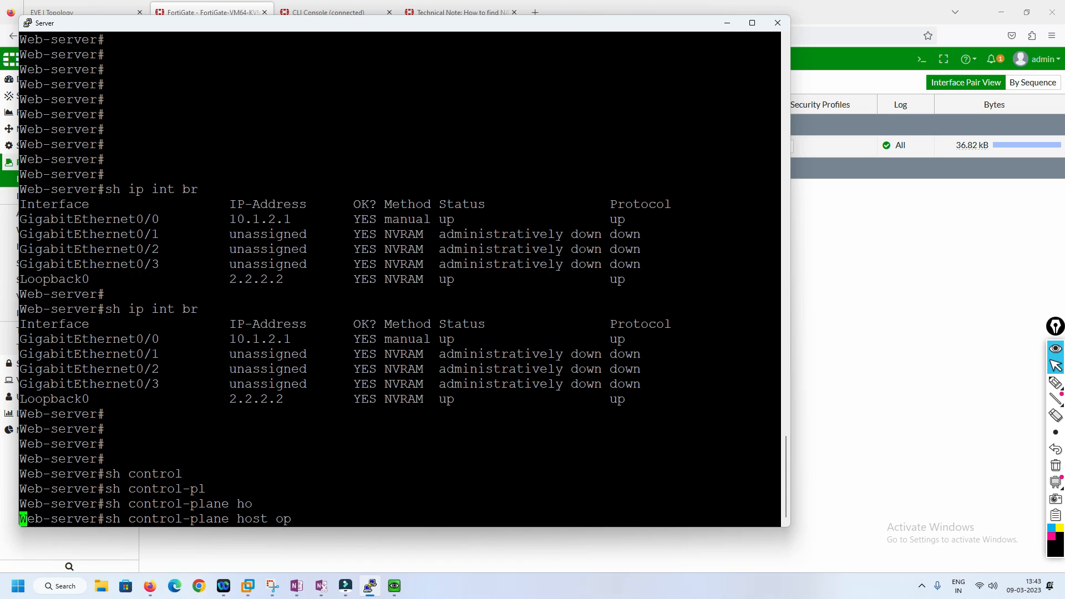
key("Tab")
key("Return")
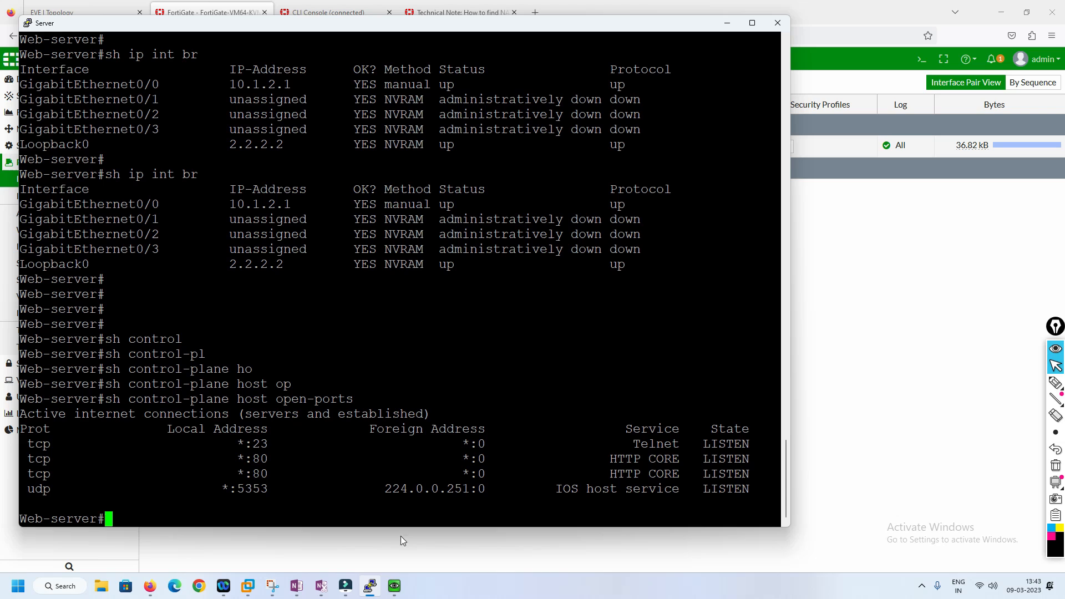
- On the outside PC, look up 150 in a new Firefox tab and switch to the already open Web-server Home Page
left_click(393, 587)
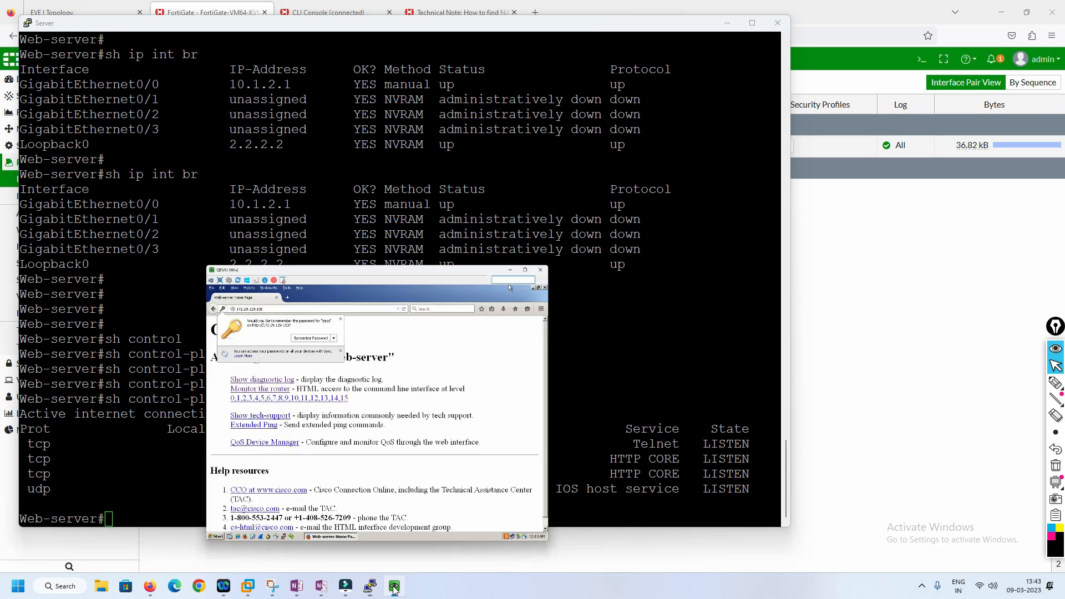
left_click(220, 118)
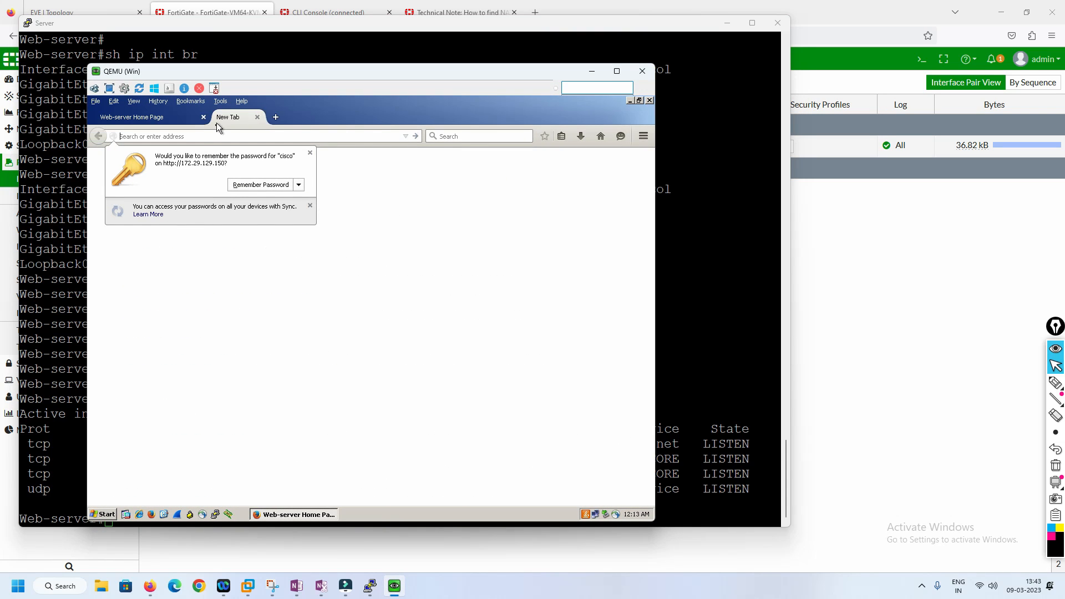
left_click(214, 134)
type("150")
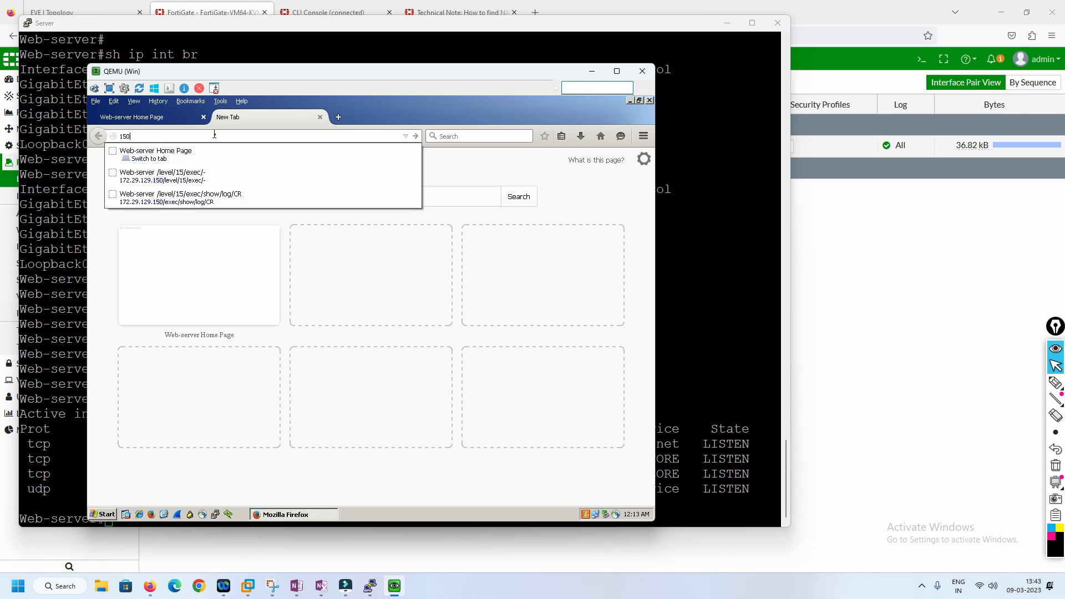
left_click(191, 157)
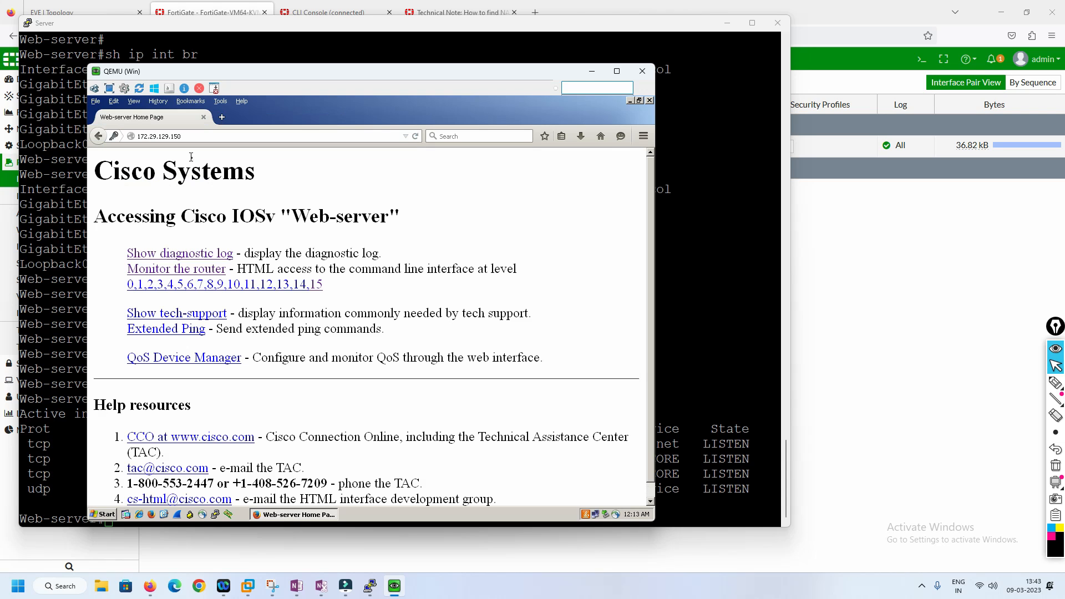
- Run the open-ports listing again in the server console and return to the web server page on the outside PC
key("alt+Tab")
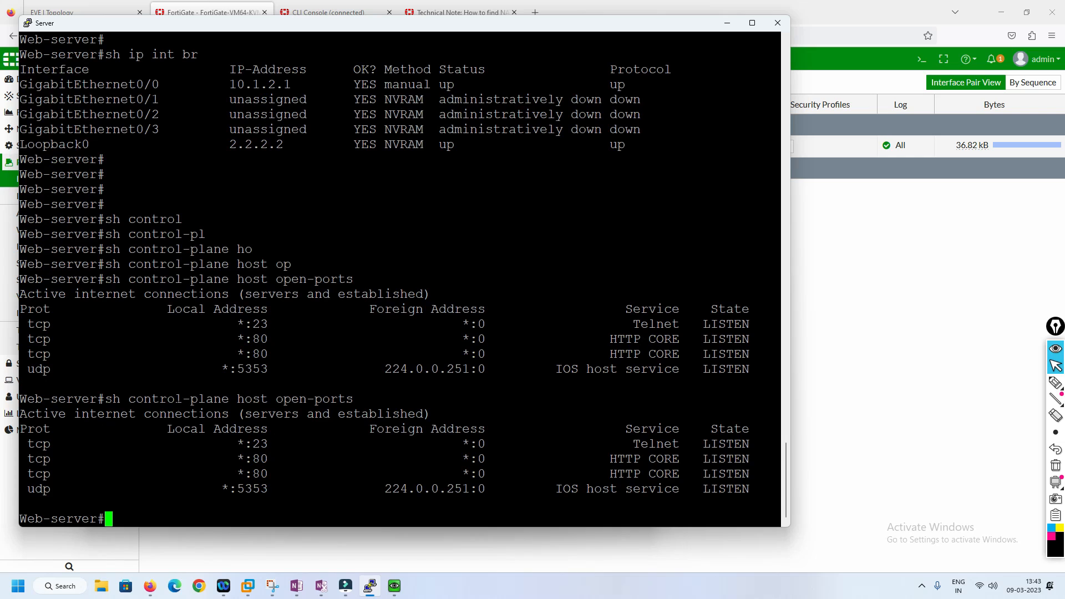
key("alt+Tab")
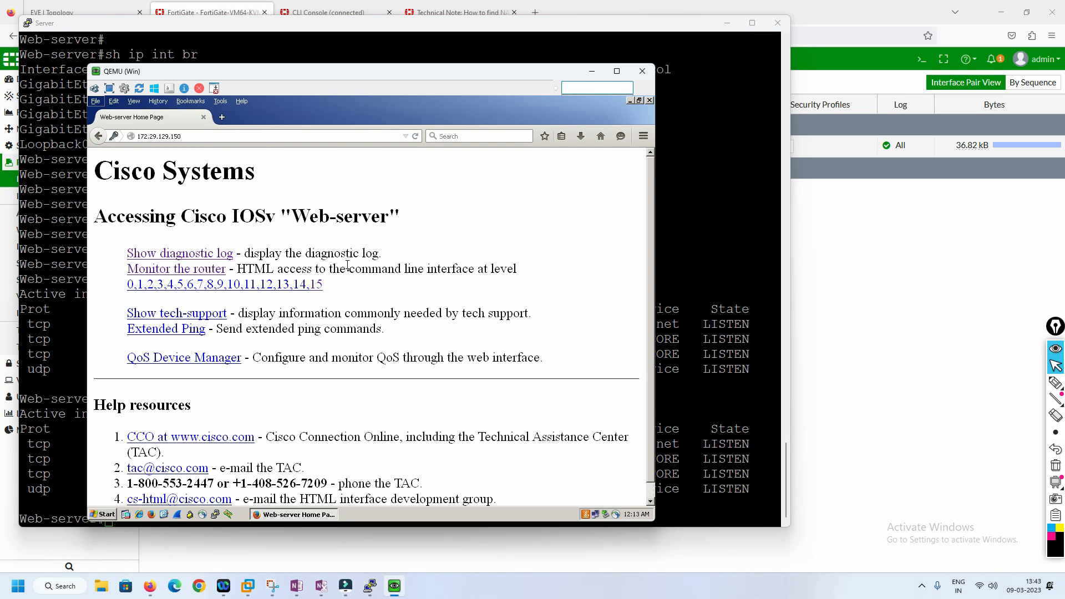
scroll(351, 295, "down", 1)
scroll(350, 294, "up", 1)
- Close and relaunch Firefox on the outside PC, then request 172.29.129.150/ in the fresh session
left_click(649, 100)
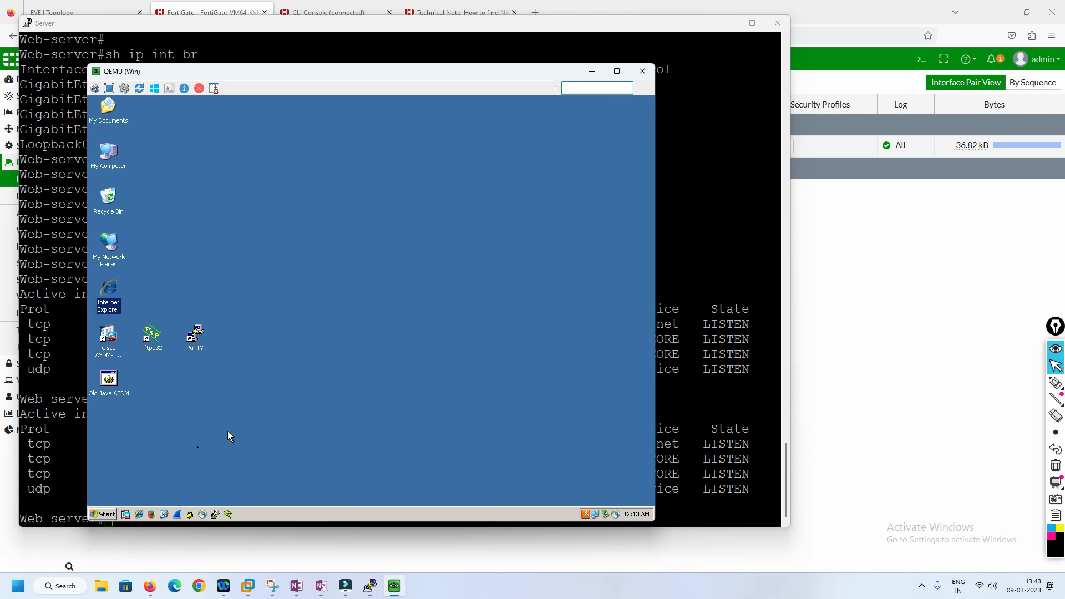
left_click(150, 514)
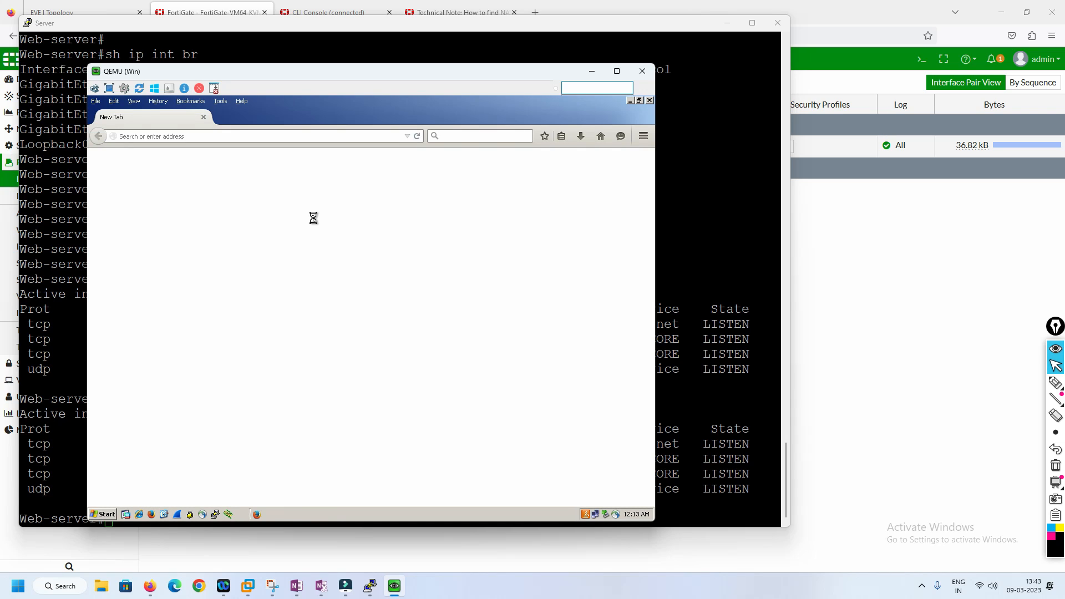
left_click(216, 137)
type("1")
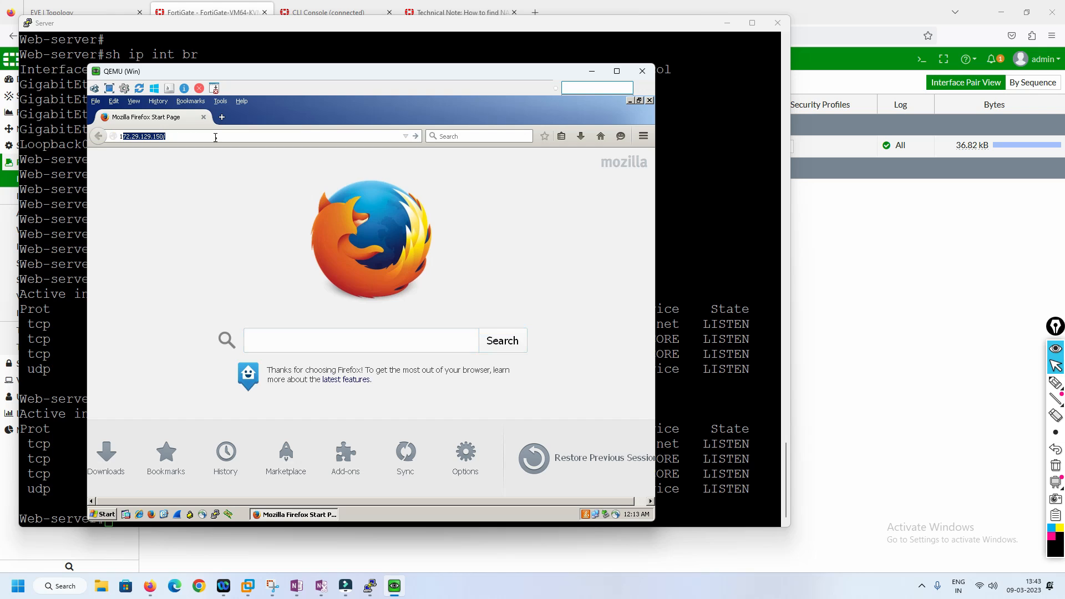
type("7.")
key("Return")
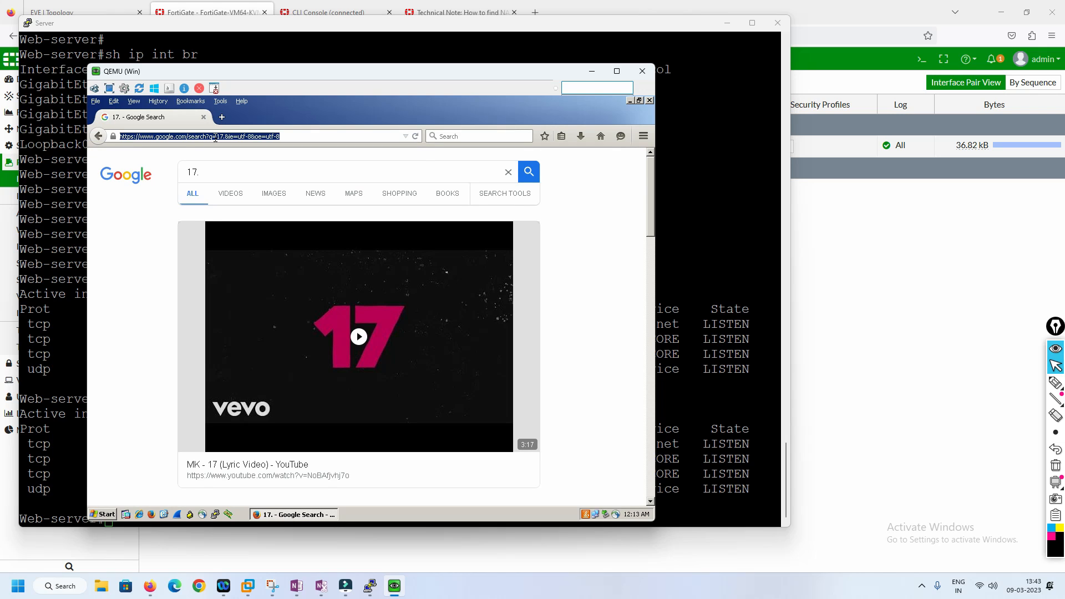
type("172.29.129.150/")
key("Return")
- Repeat "sh control-plane host open-ports" on the server while the login request is pending, and return to the outside PC
key("alt+Tab")
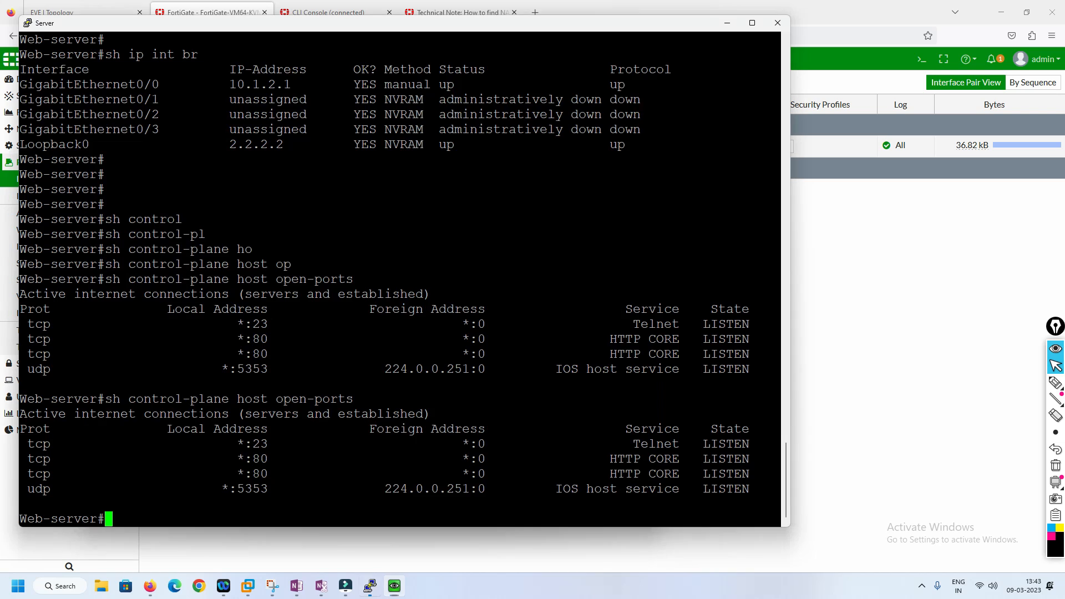
key("Up")
key("Return")
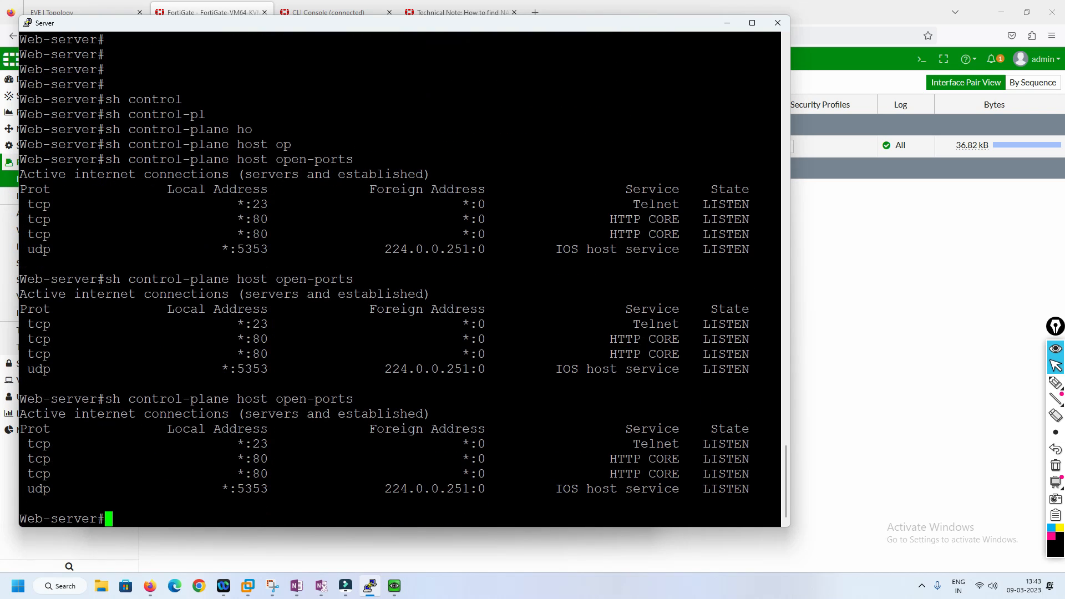
key("alt+Tab")
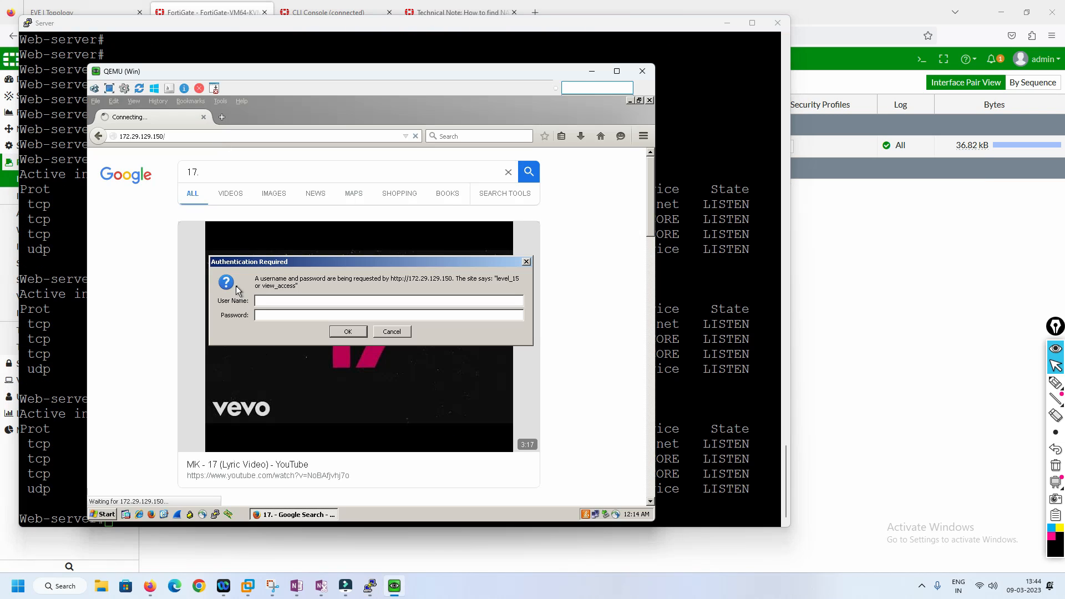
- Cancel the web login request and open a PuTTY Telnet session from the outside PC to 172.29.129.150 on port 80
left_click(396, 334)
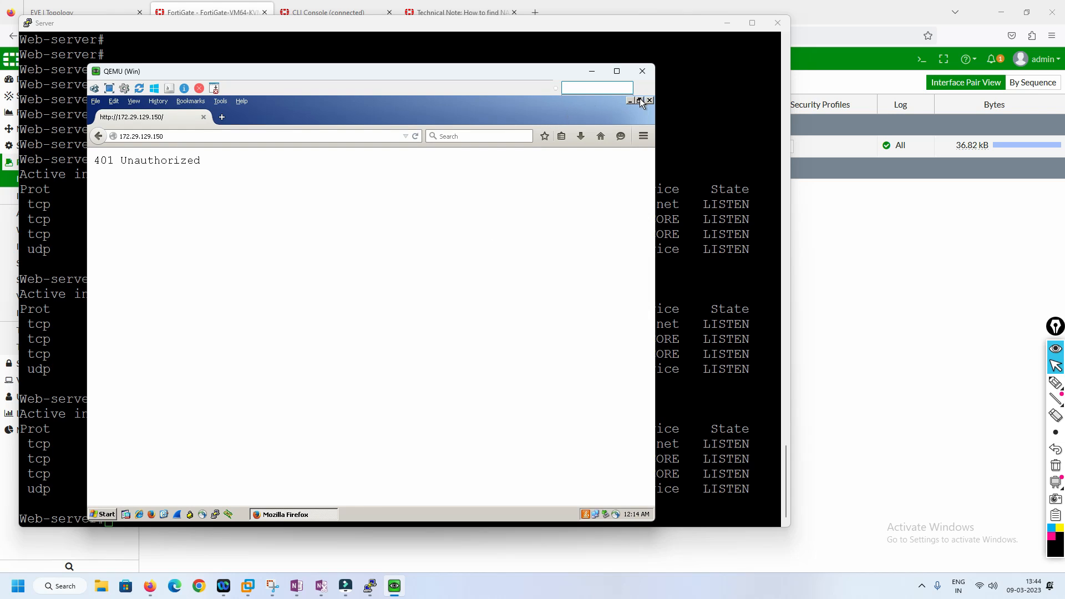
left_click(630, 101)
double_click(195, 334)
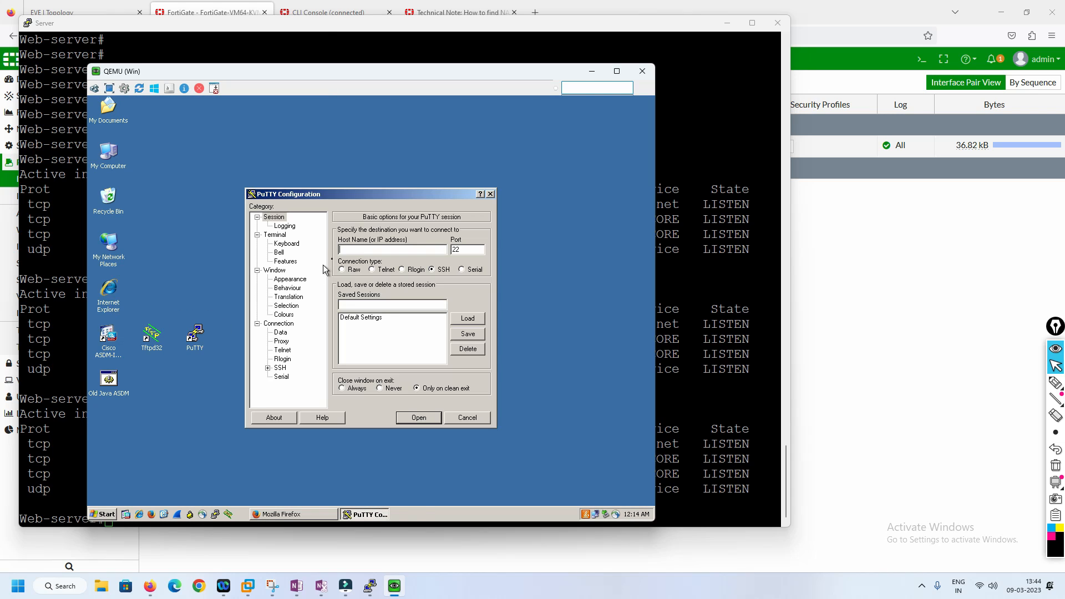
type("172.29.129.150")
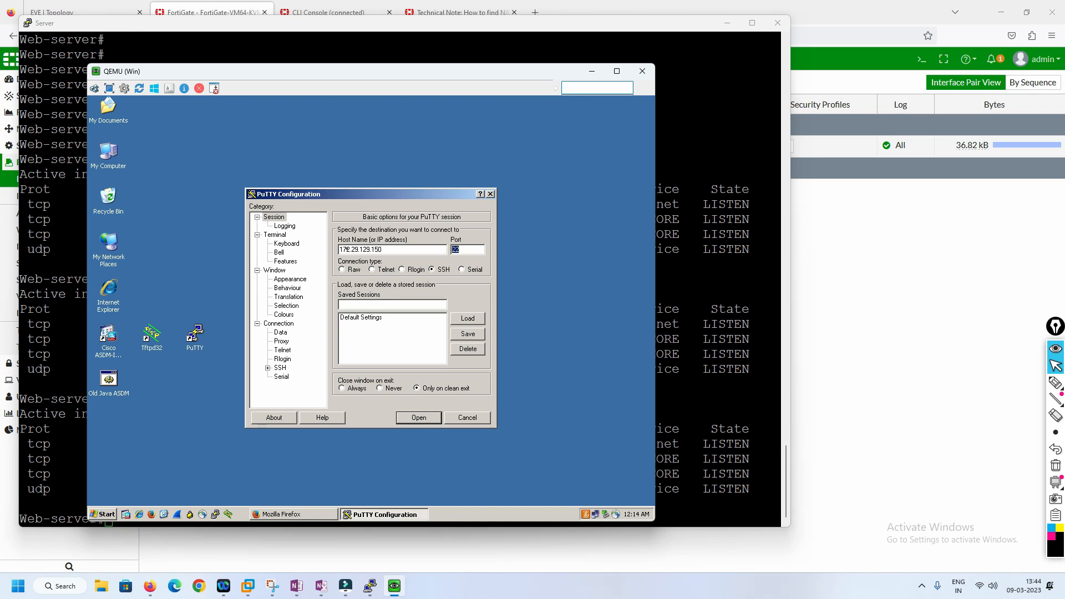
type("80")
key("Tab")
left_click(373, 269)
left_click(417, 419)
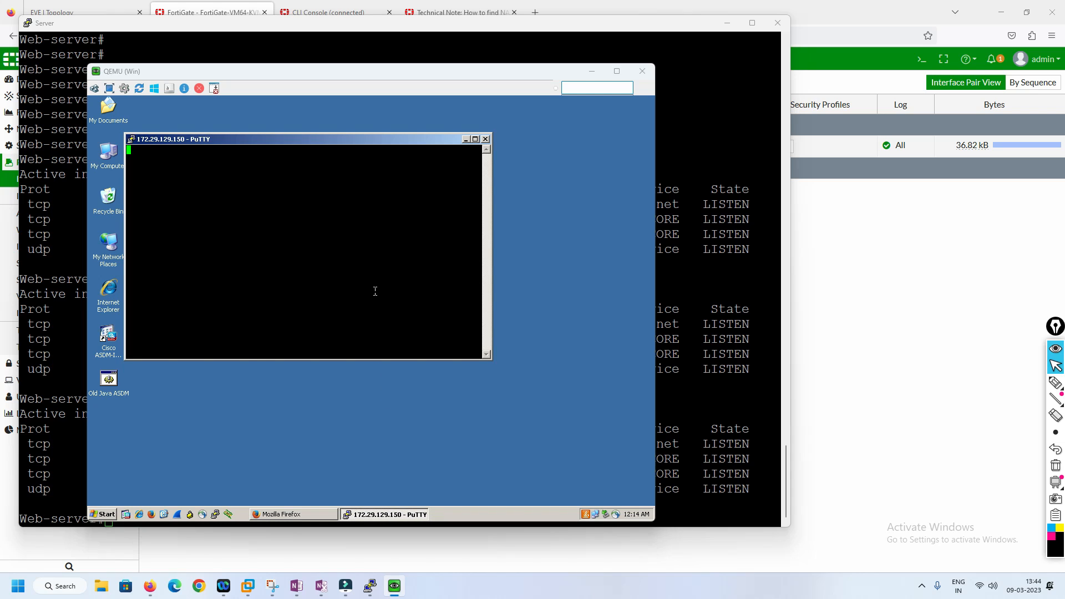
- Rerun "sh control-plane host open-ports" on the server and highlight the foreign IP address of the established connection
key("alt+Tab")
type("s")
key("Up")
key("Return")
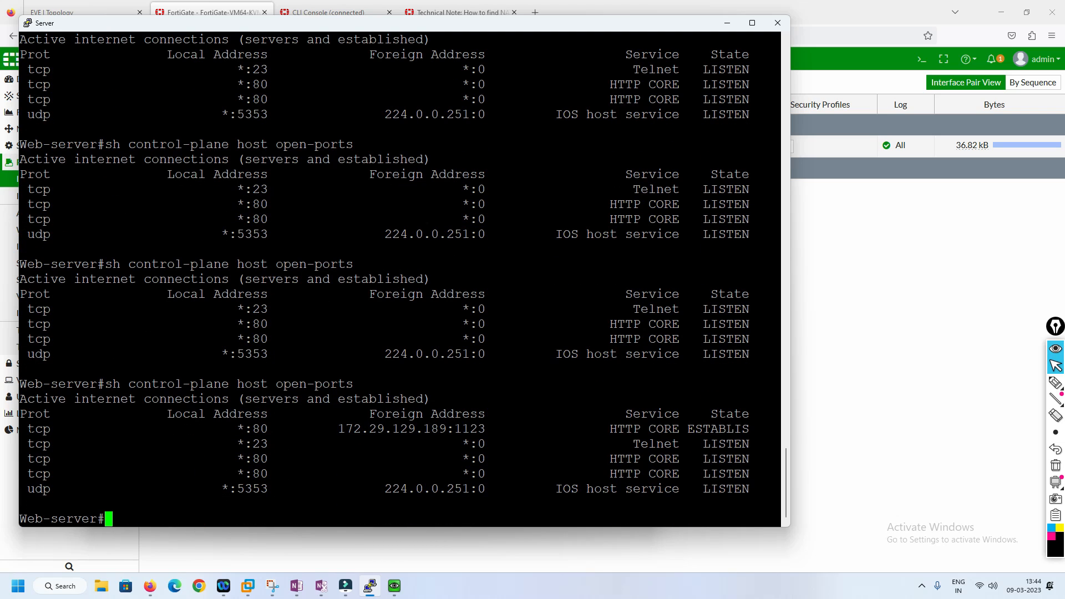
left_click_drag(27, 430, 446, 429)
left_click(388, 430)
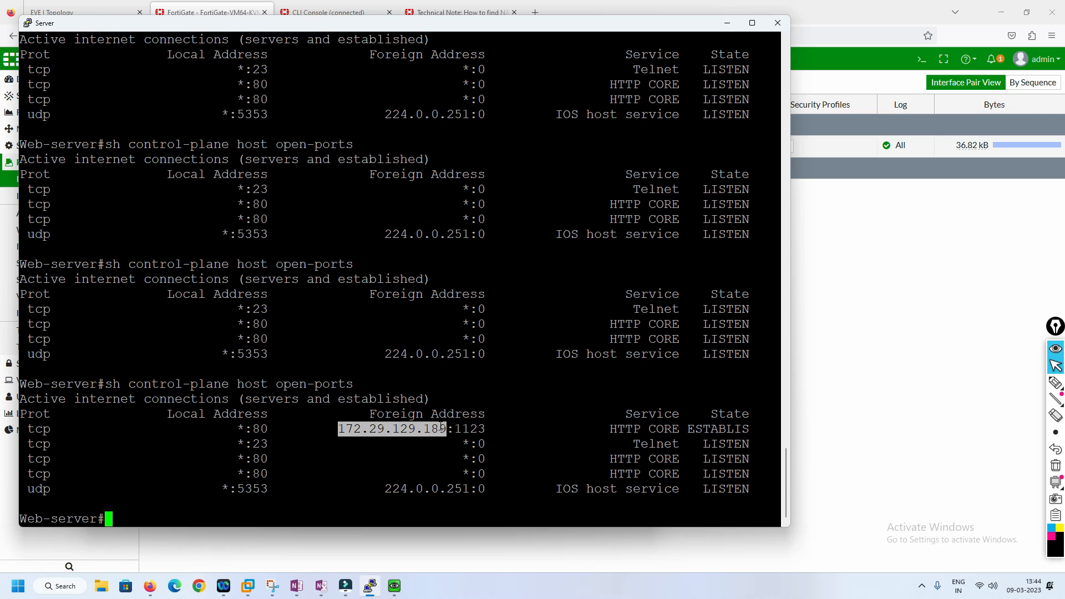
- Compare the outside PC's IP address in its Local Area Connection support details with the server's listing and highlight the established HTTP state
left_click(398, 583)
double_click(590, 511)
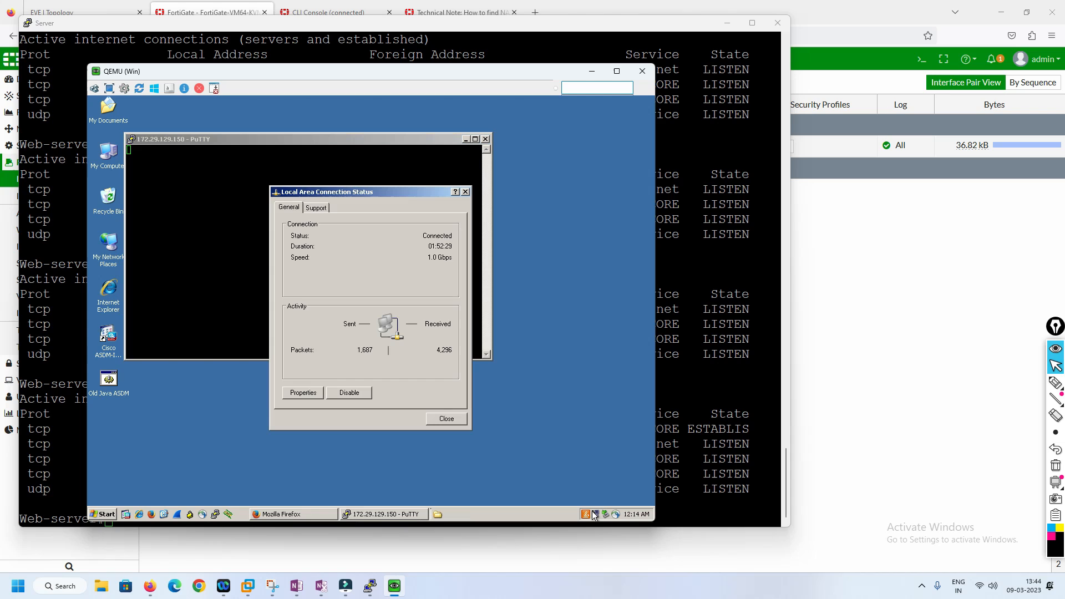
left_click(322, 209)
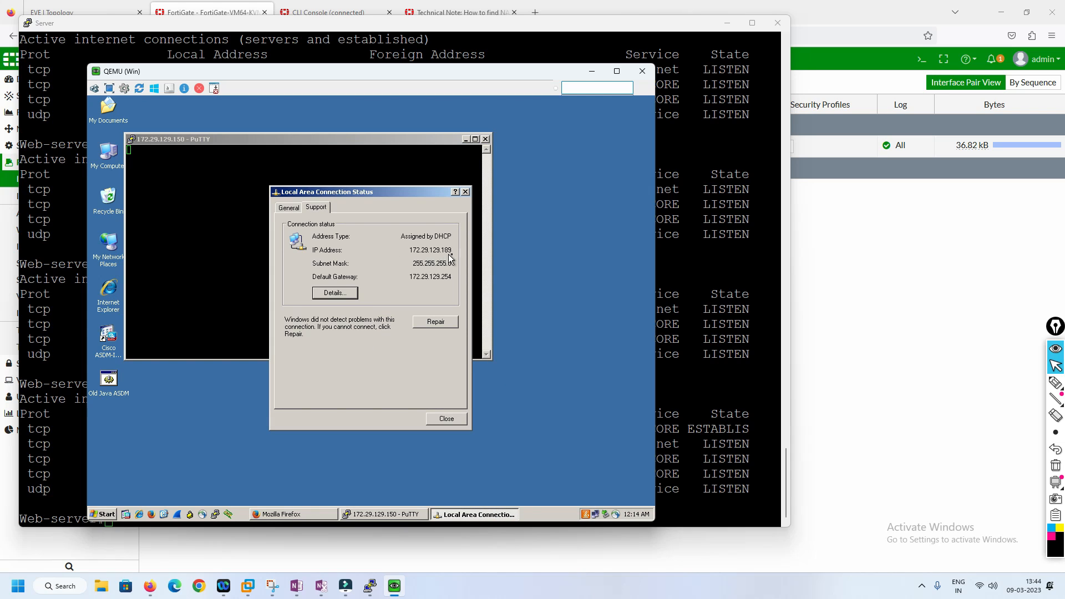
key("alt+Tab")
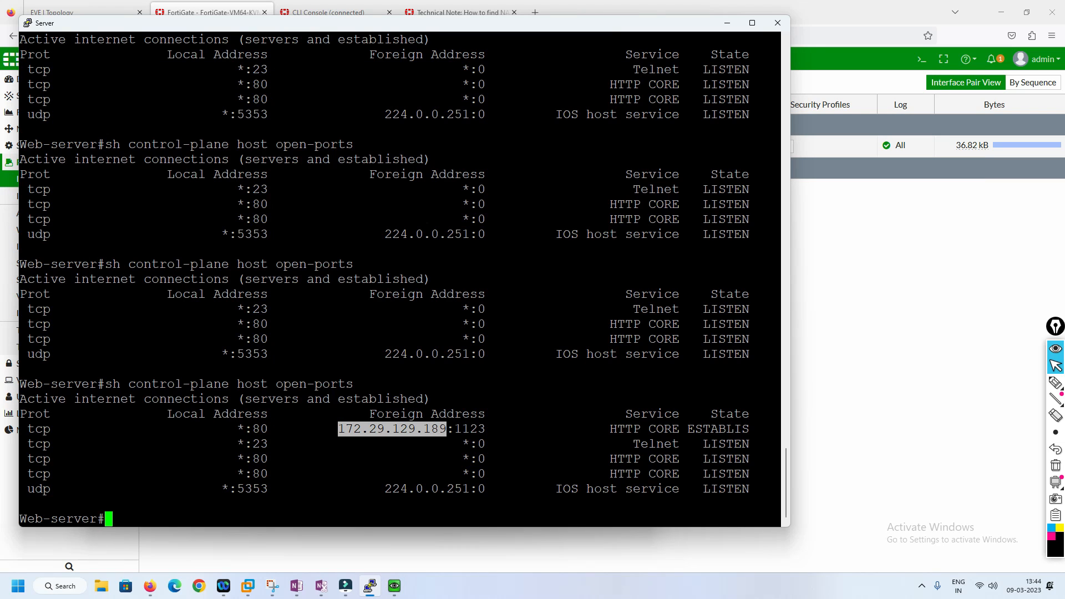
left_click_drag(594, 429, 750, 429)
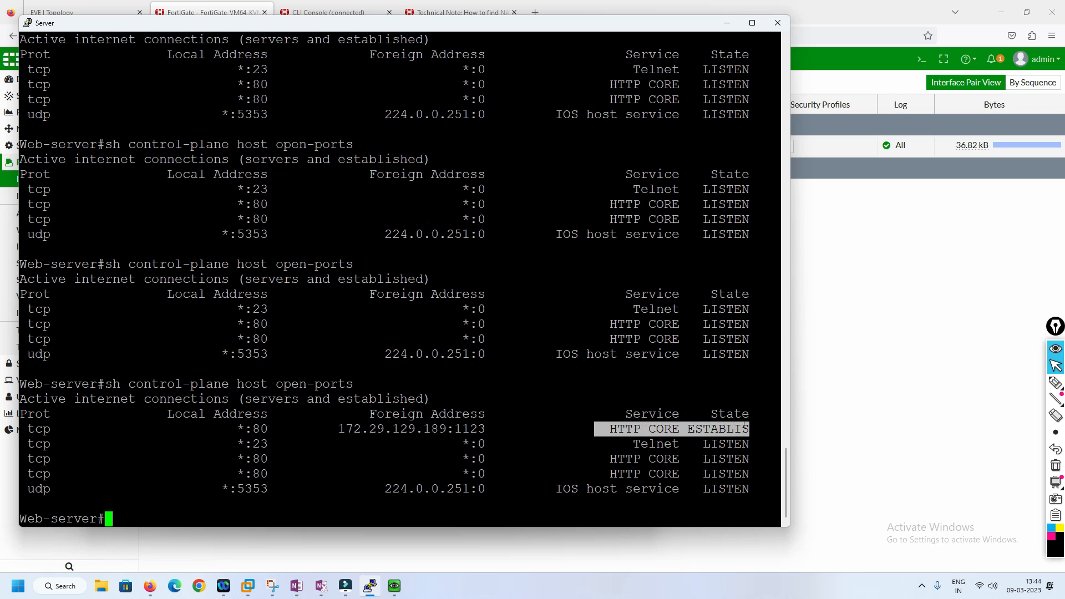
- Review the Firefox page on the outside PC, and highlight the local port of the established connection in the server's listing
key("alt+Tab")
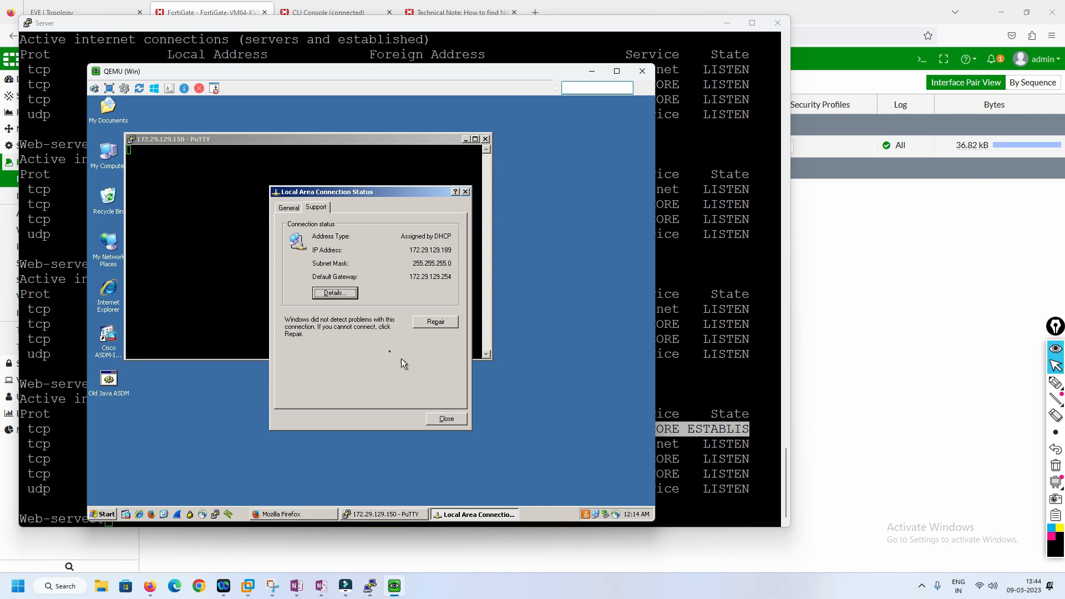
left_click(316, 513)
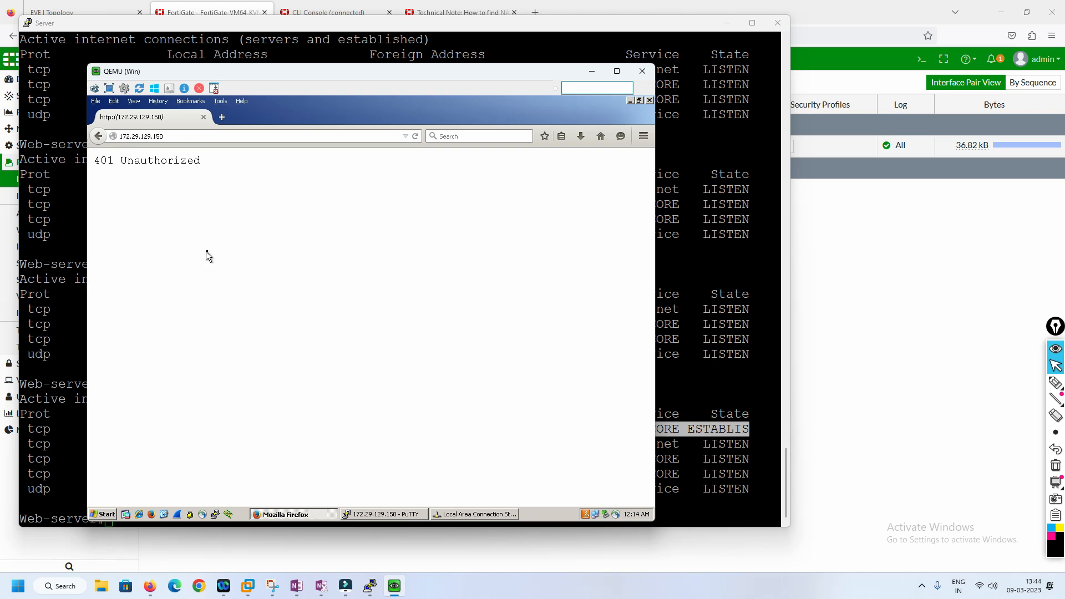
key("alt+Tab")
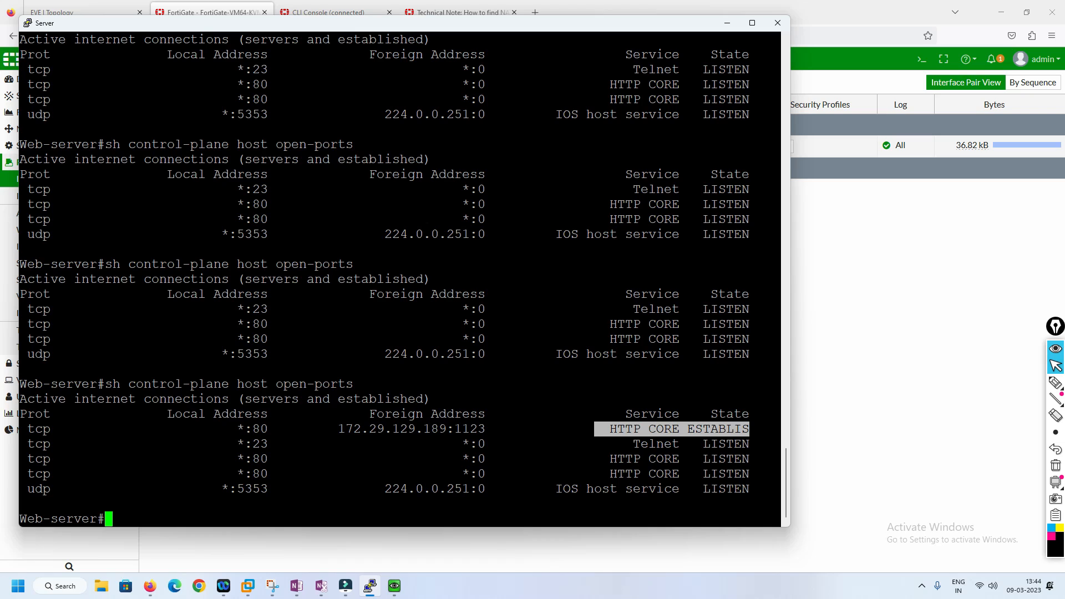
double_click(264, 429)
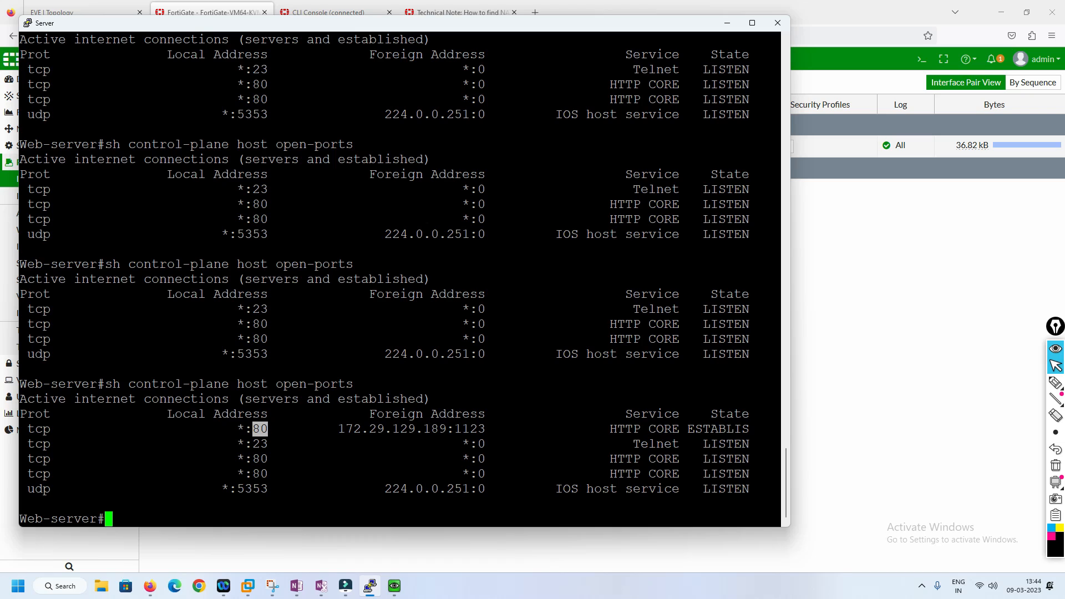
left_click(264, 429)
double_click(264, 429)
- Annotate beside the server console an arrow to a circled 80 with a second arrow down to 6000
left_click(1056, 383)
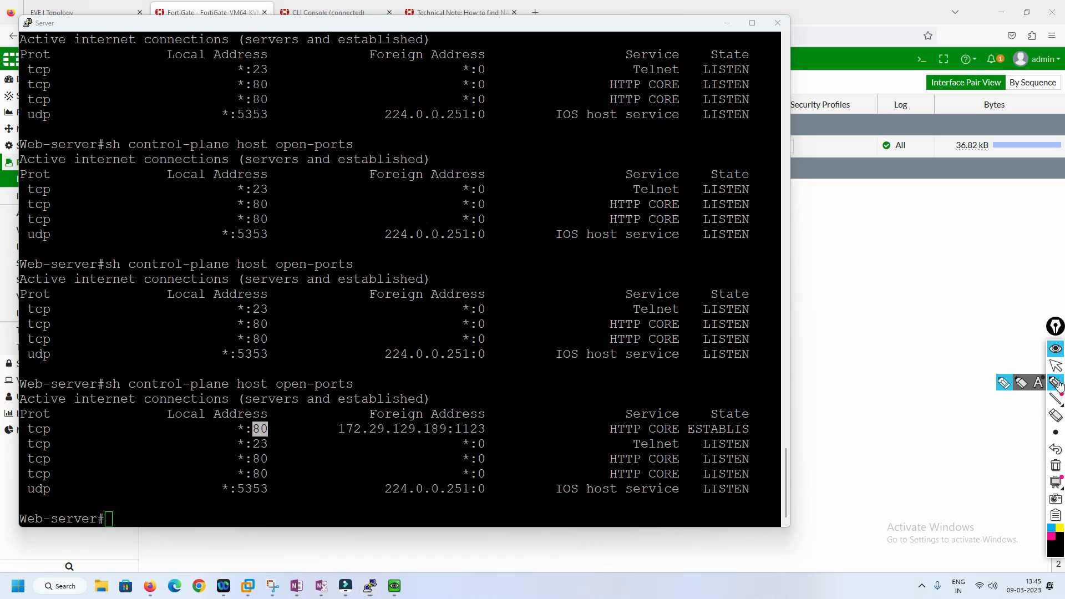
left_click_drag(993, 217, 960, 259)
left_click_drag(962, 239, 977, 255)
mouse_move(920, 293)
left_mouse_down()
mouse_move(932, 308)
mouse_move(937, 288)
left_mouse_up()
mouse_move(944, 275)
left_mouse_down()
mouse_move(906, 286)
mouse_move(944, 275)
left_mouse_up()
left_click_drag(928, 326, 929, 355)
left_click_drag(920, 344, 937, 344)
mouse_move(894, 382)
left_mouse_down()
mouse_move(892, 410)
mouse_move(953, 385)
left_mouse_up()
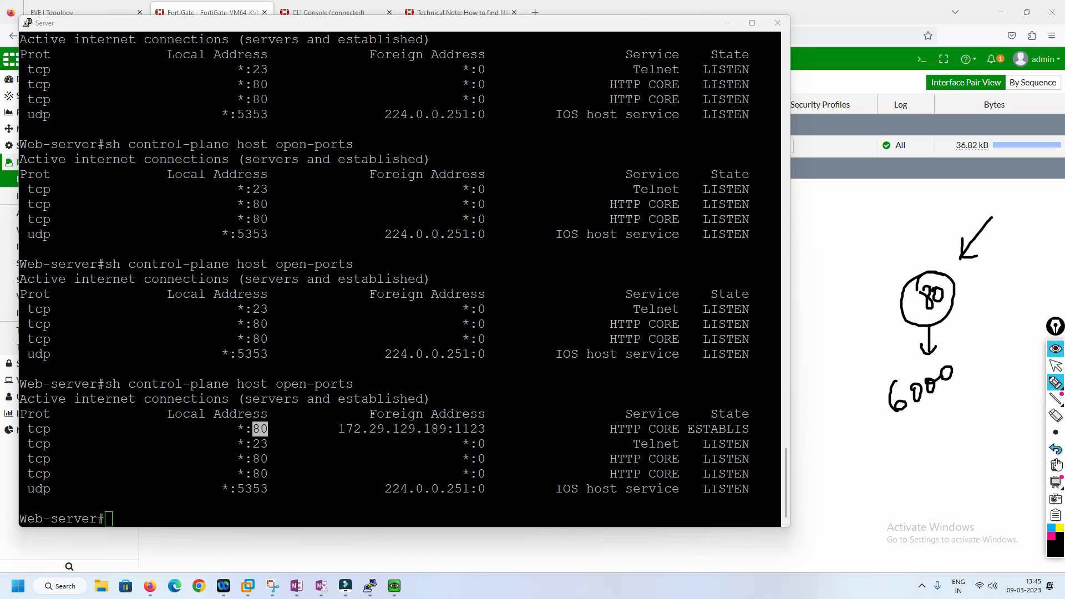
mouse_move(1055, 482)
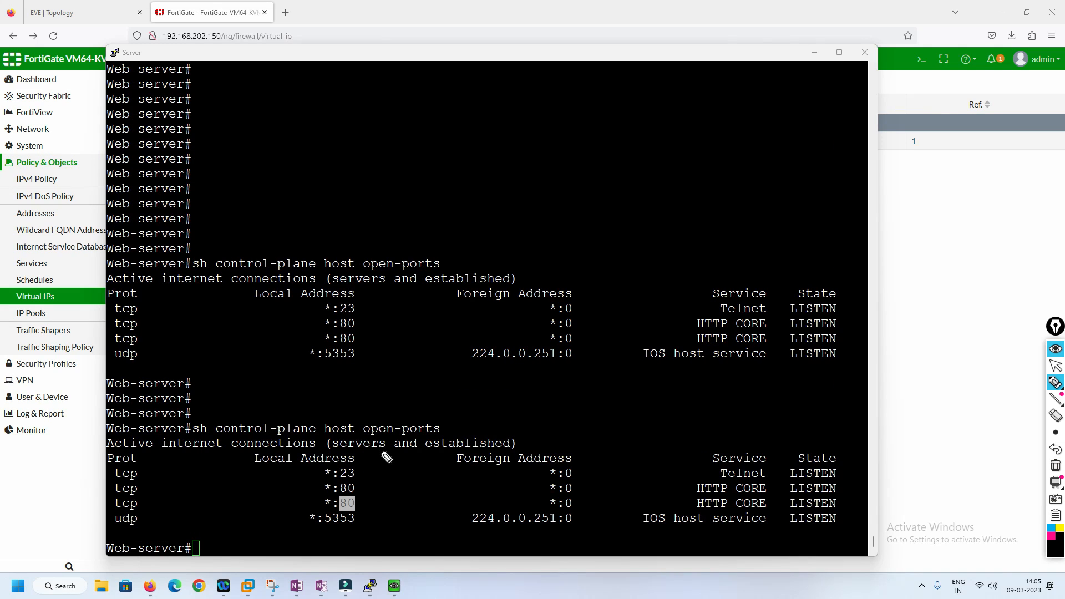
- Draw a yellow arrow towards the highlighted local port 80 in the server's latest open-ports listing
left_click(1059, 527)
left_click_drag(392, 472, 356, 497)
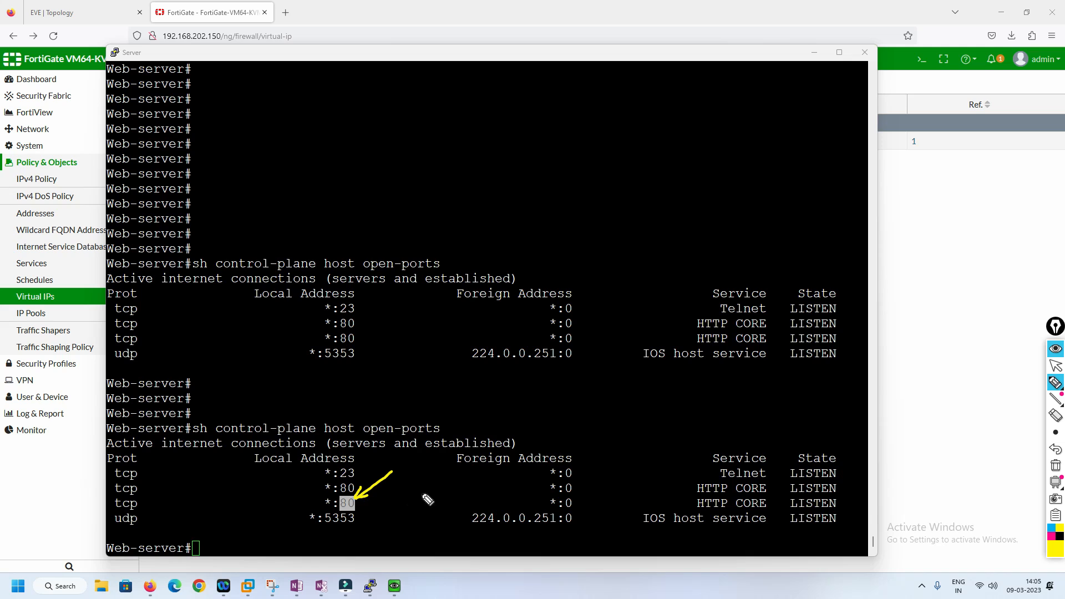
left_click(1057, 367)
- On the EVE topology, draw an arrow from the outside Win PC to a handwritten 6000 and another to 80 near the server
left_click(84, 12)
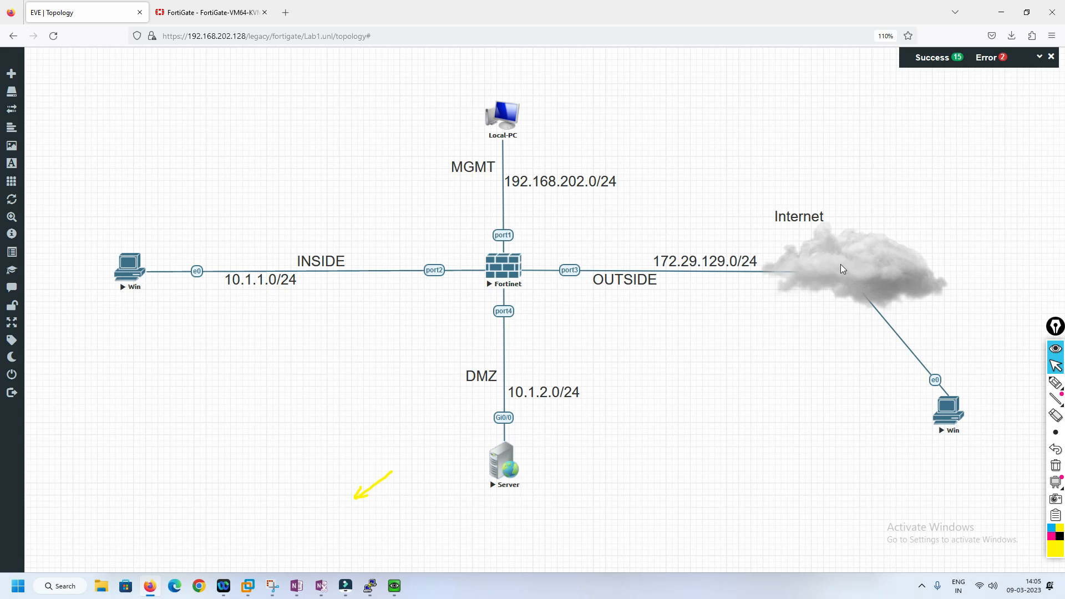
left_click(1055, 383)
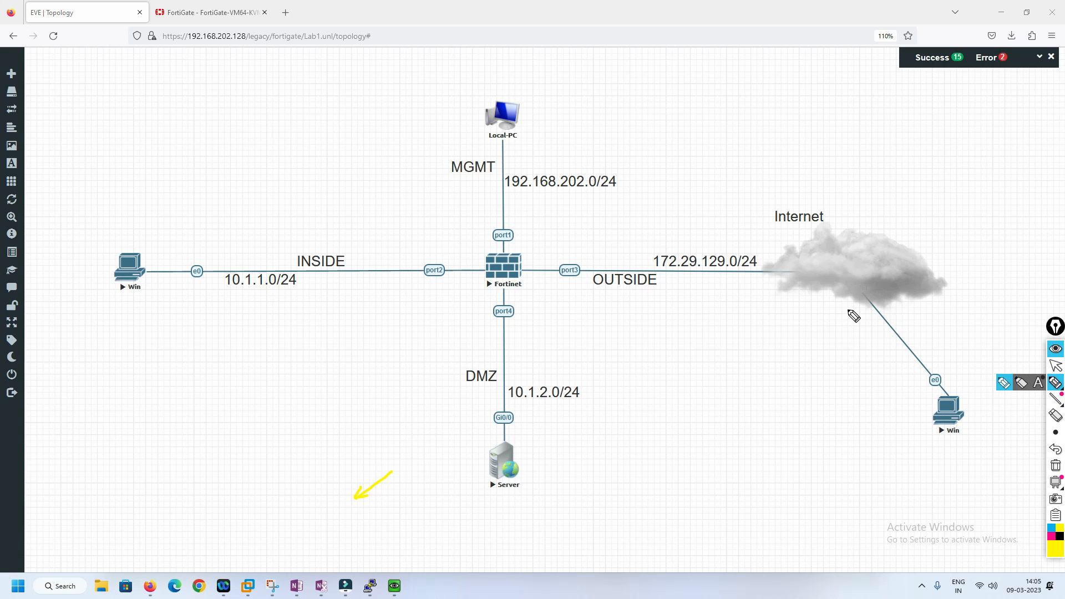
left_click_drag(932, 396, 869, 372)
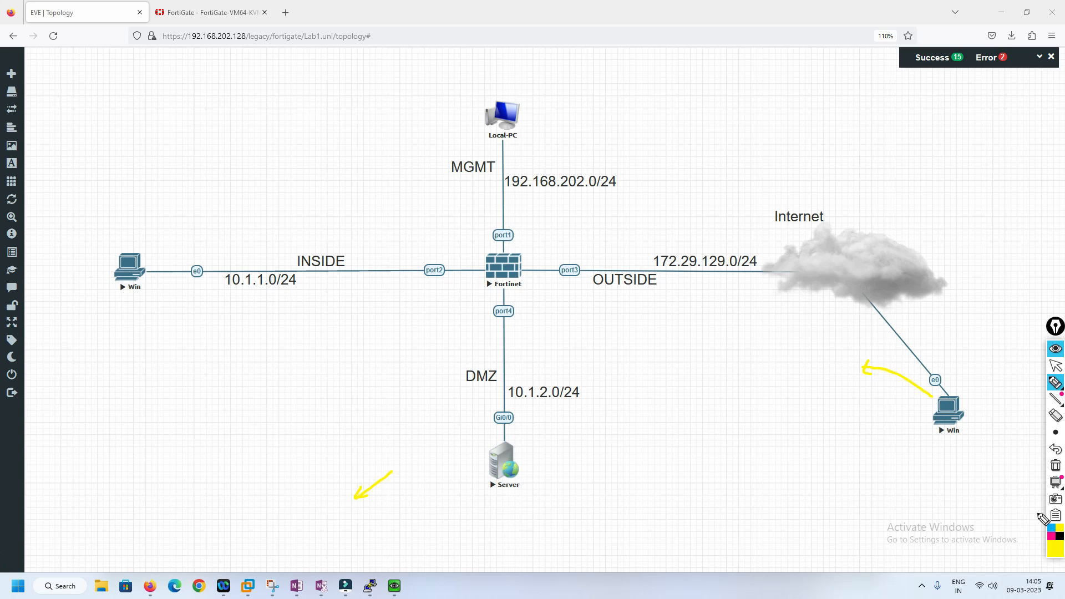
left_click(1060, 538)
mouse_move(931, 400)
left_mouse_down()
mouse_move(836, 361)
mouse_move(843, 371)
left_mouse_up()
mouse_move(790, 340)
left_mouse_down()
mouse_move(782, 367)
mouse_move(815, 345)
left_mouse_up()
left_click_drag(829, 335, 827, 336)
mouse_move(776, 382)
left_mouse_down()
mouse_move(574, 470)
mouse_move(633, 496)
mouse_move(654, 454)
left_mouse_up()
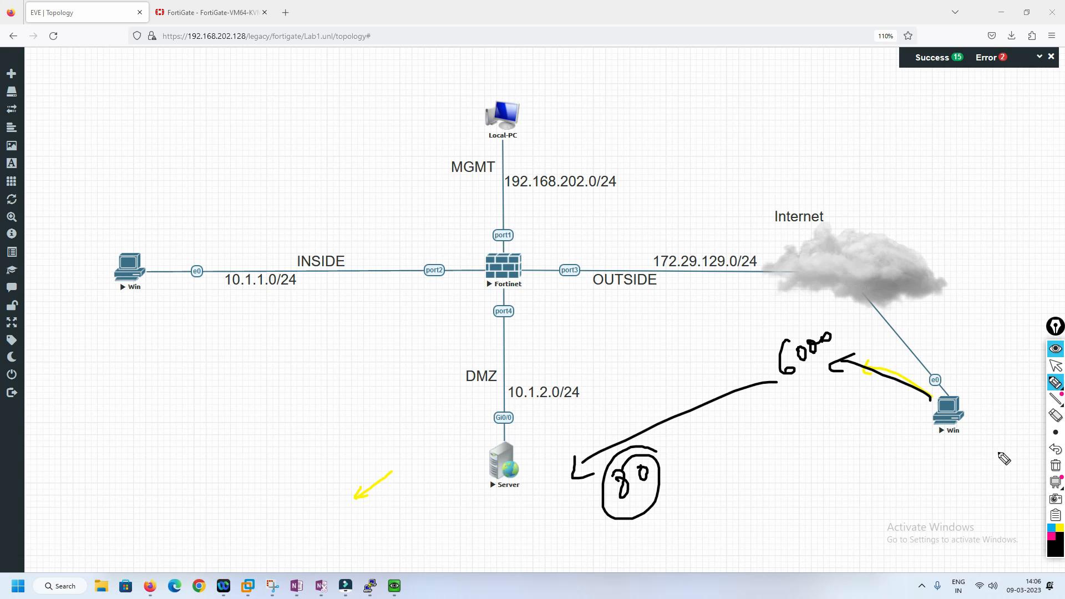
- Add further marks along the 6000-to-80 path on the topology and clear all annotations
mouse_move(804, 381)
left_mouse_down()
mouse_move(835, 328)
mouse_move(781, 372)
mouse_move(820, 379)
left_mouse_up()
mouse_move(695, 429)
left_mouse_down()
mouse_move(675, 453)
mouse_move(687, 449)
left_mouse_up()
left_click(1055, 465)
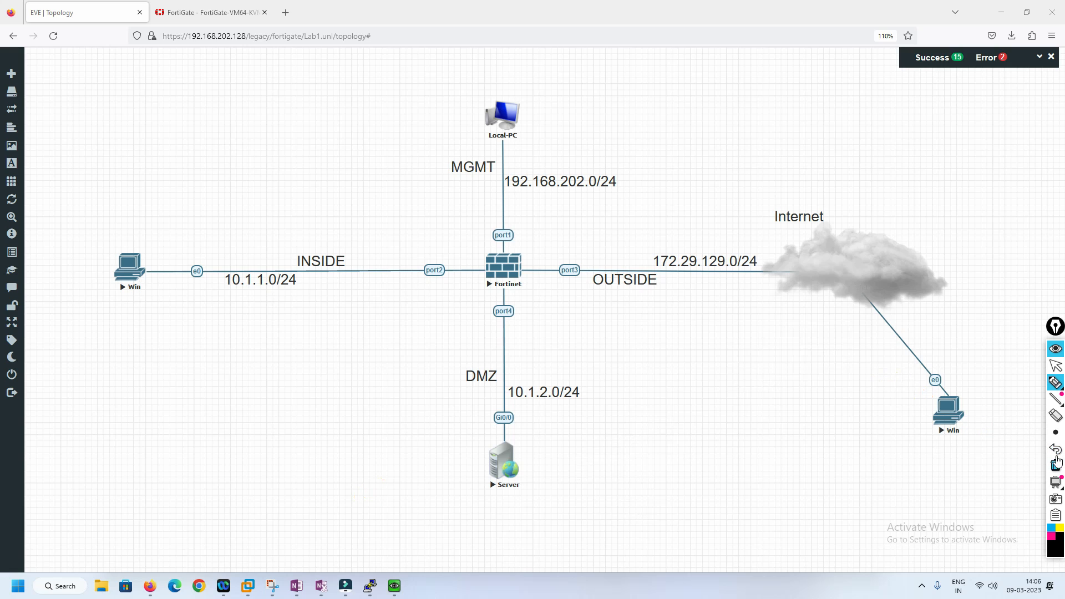
left_click(1056, 366)
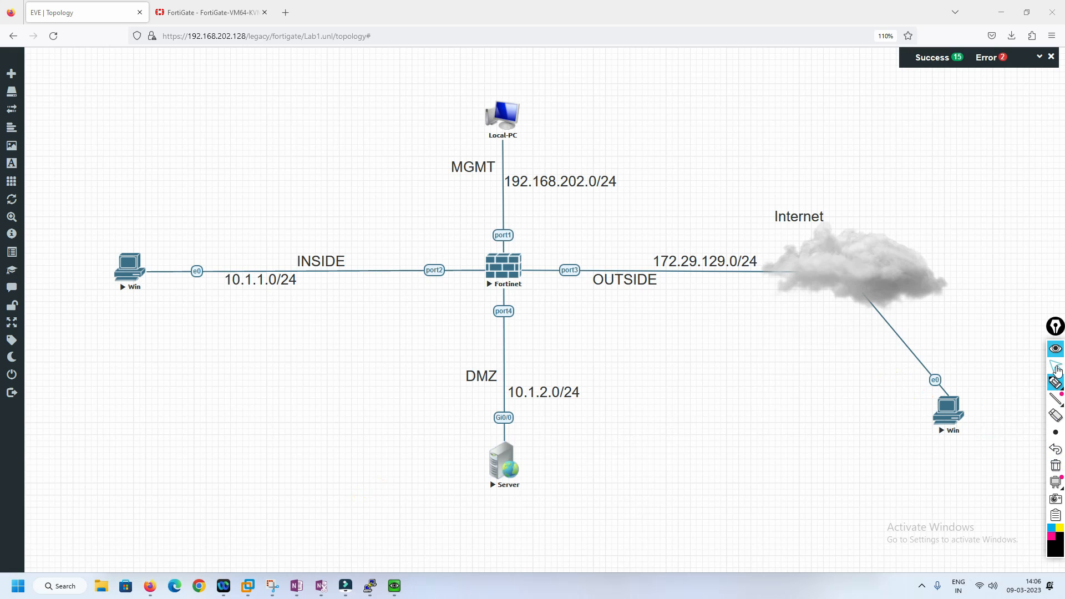
- Open the Outside-DMZ virtual IP in FortiGate for editing and enable port forwarding
left_click(215, 12)
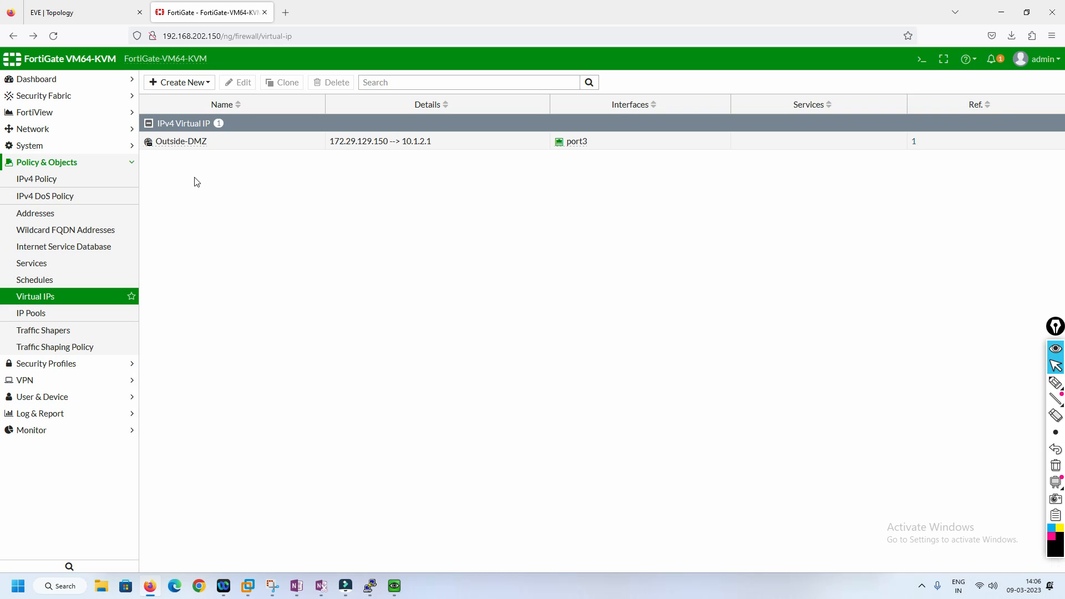
left_click(193, 146)
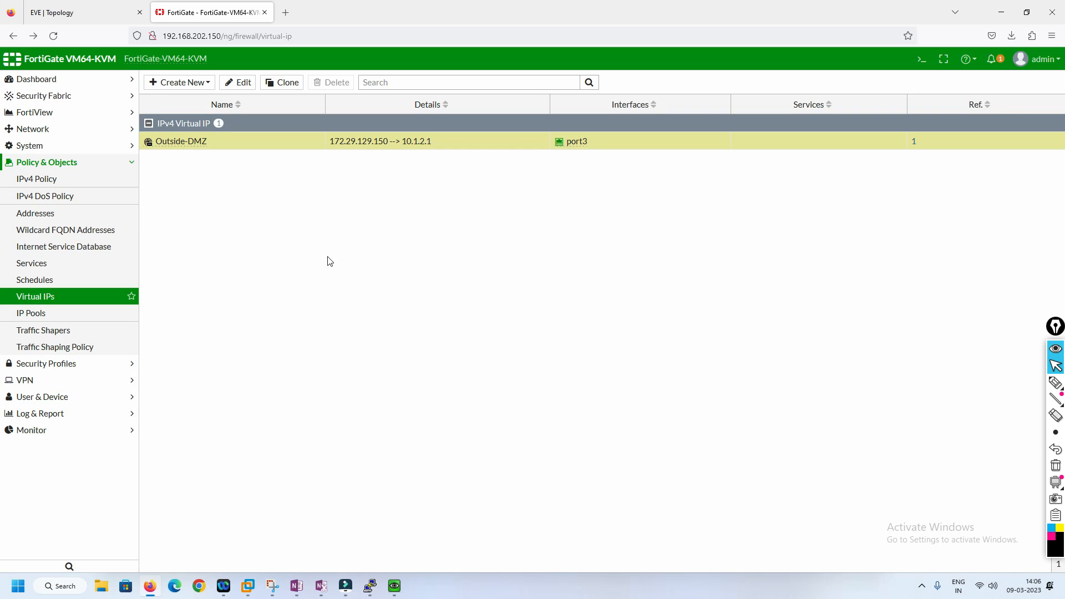
double_click(195, 145)
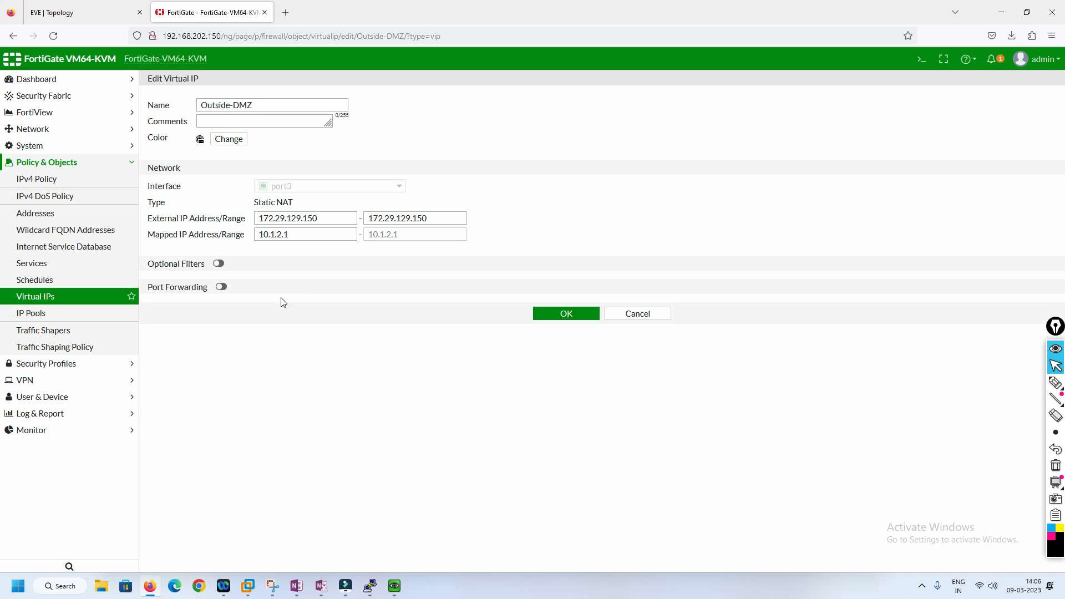
left_click(220, 286)
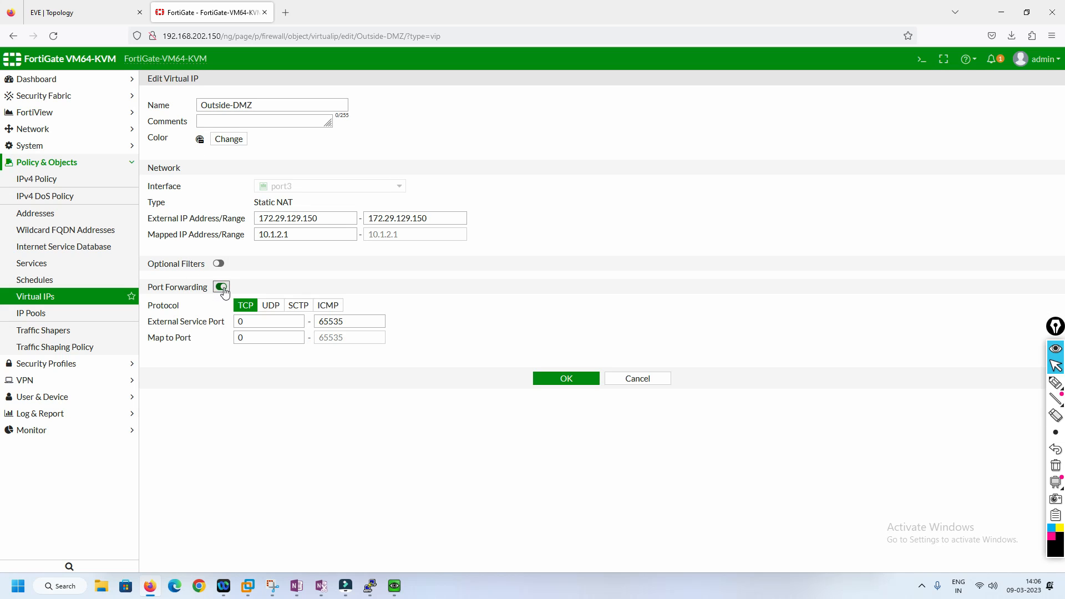
- Forward TCP external service port 6000 to port 80 in the Outside-DMZ virtual IP and save it
double_click(285, 321)
type("6000")
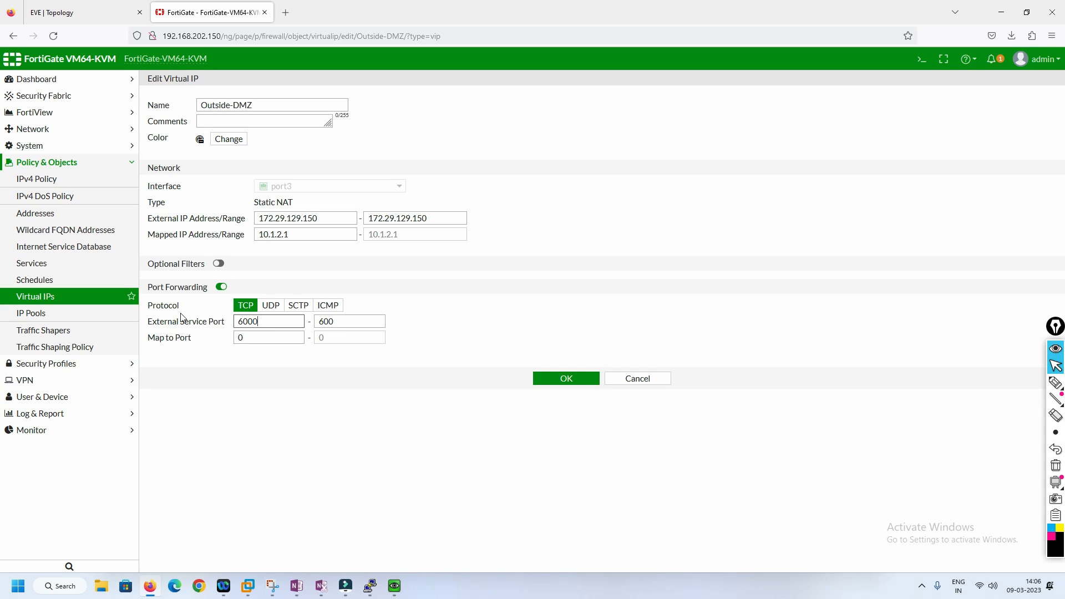
key("Tab")
key("Tab")
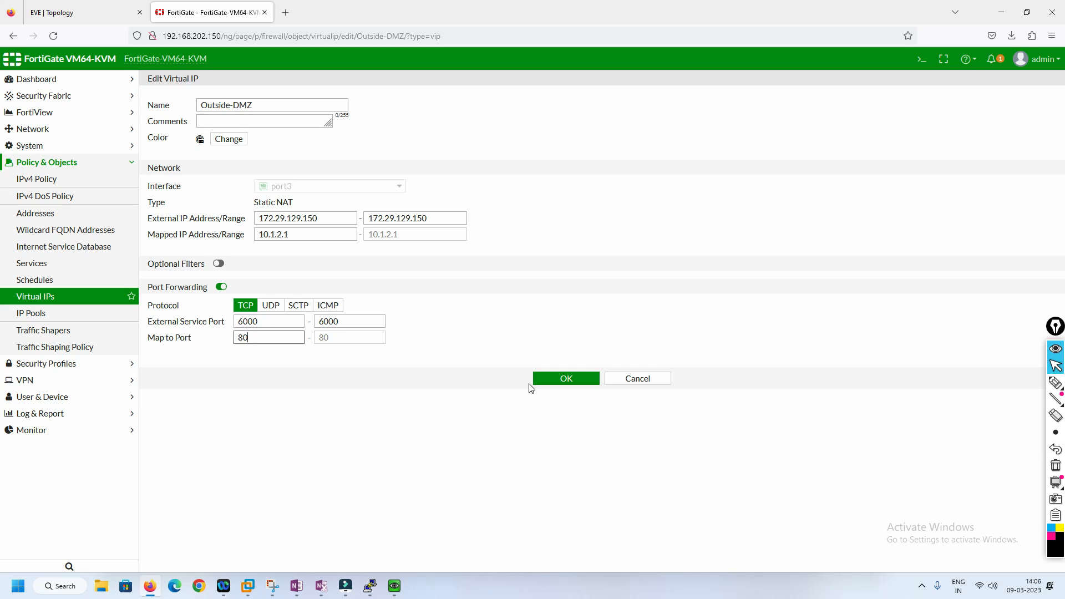
left_click(544, 380)
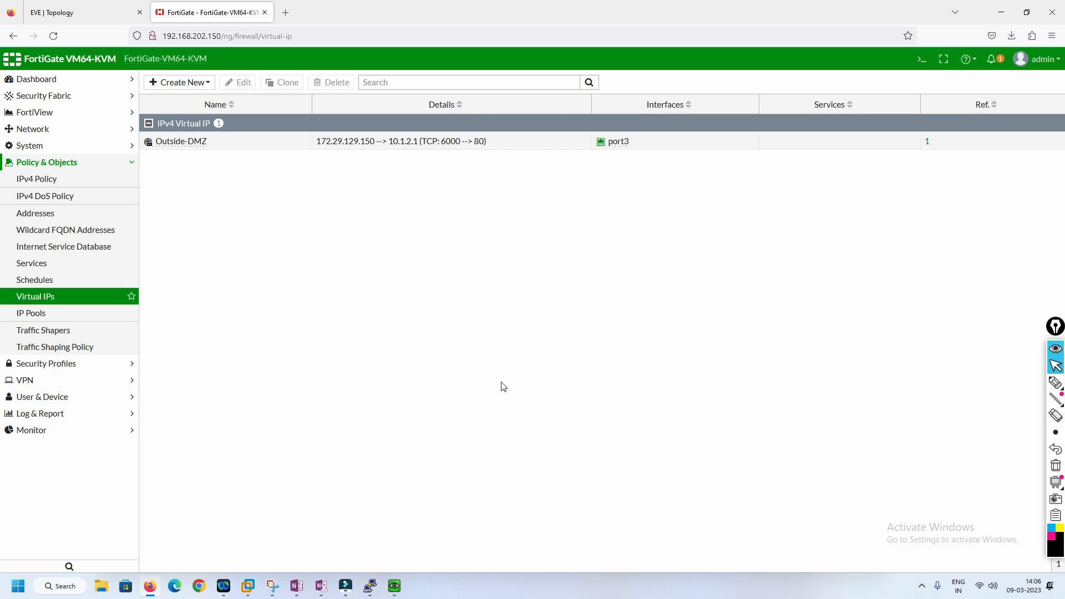
- Close Firefox on the outside PC, open a PuTTY session to 172.29.129.150, and switch to the server console
left_click(394, 586)
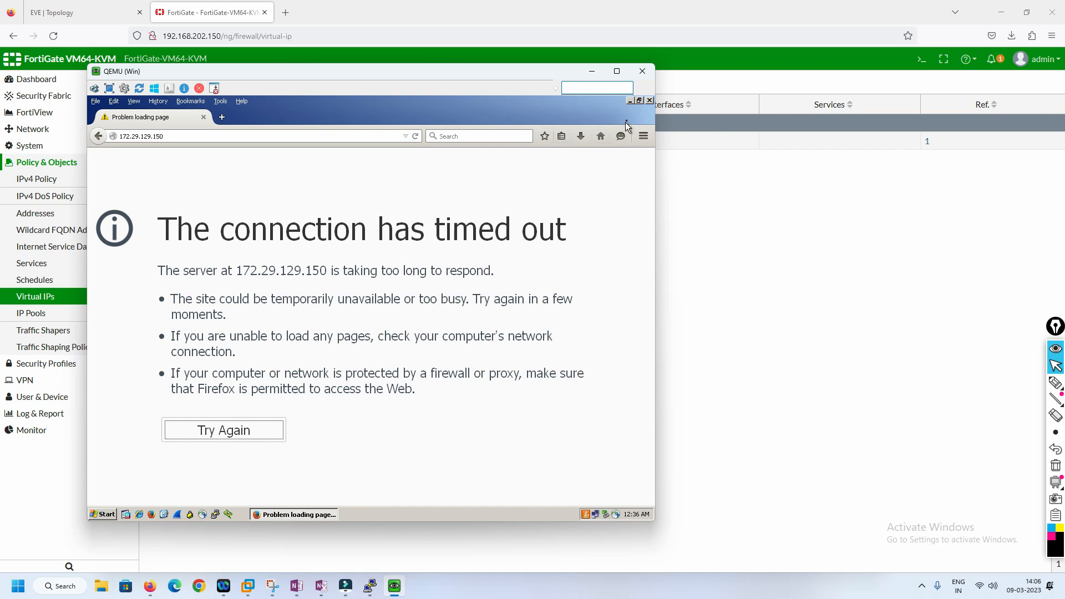
left_click(648, 101)
double_click(194, 334)
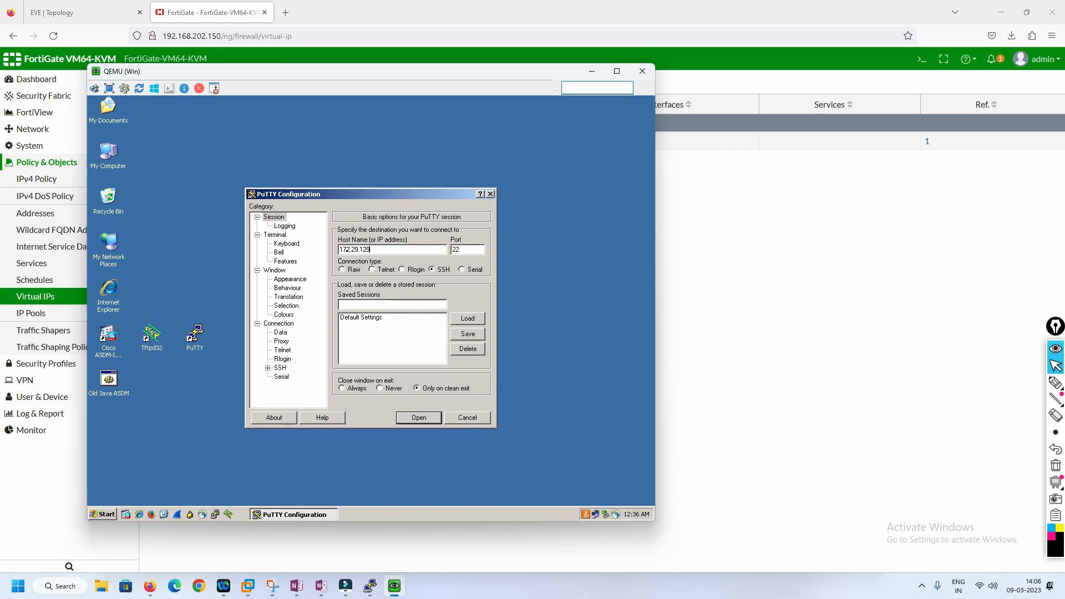
type(".150")
key("Return")
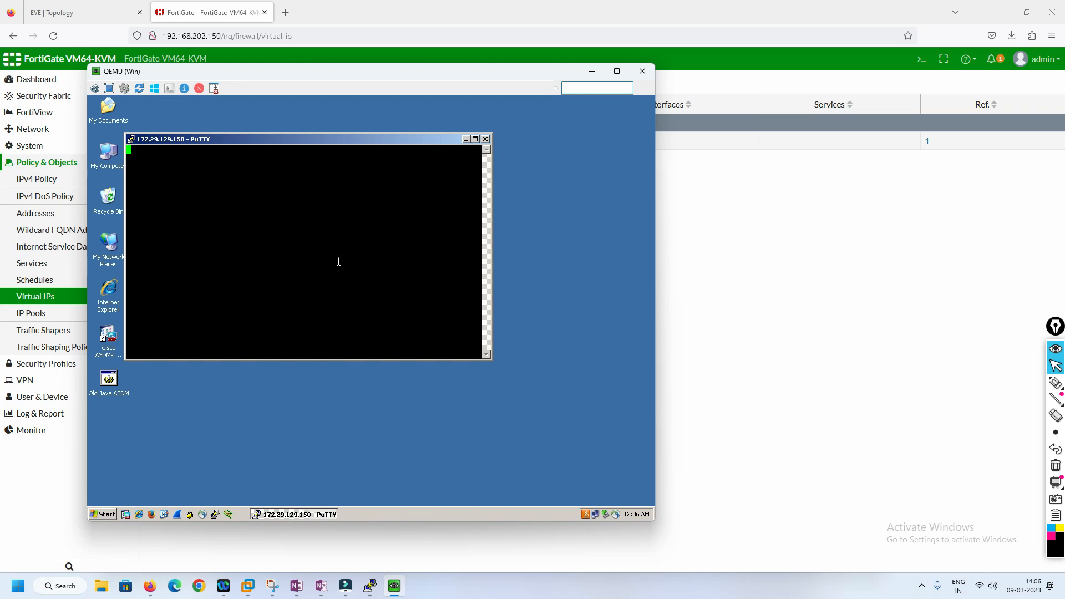
left_click(369, 586)
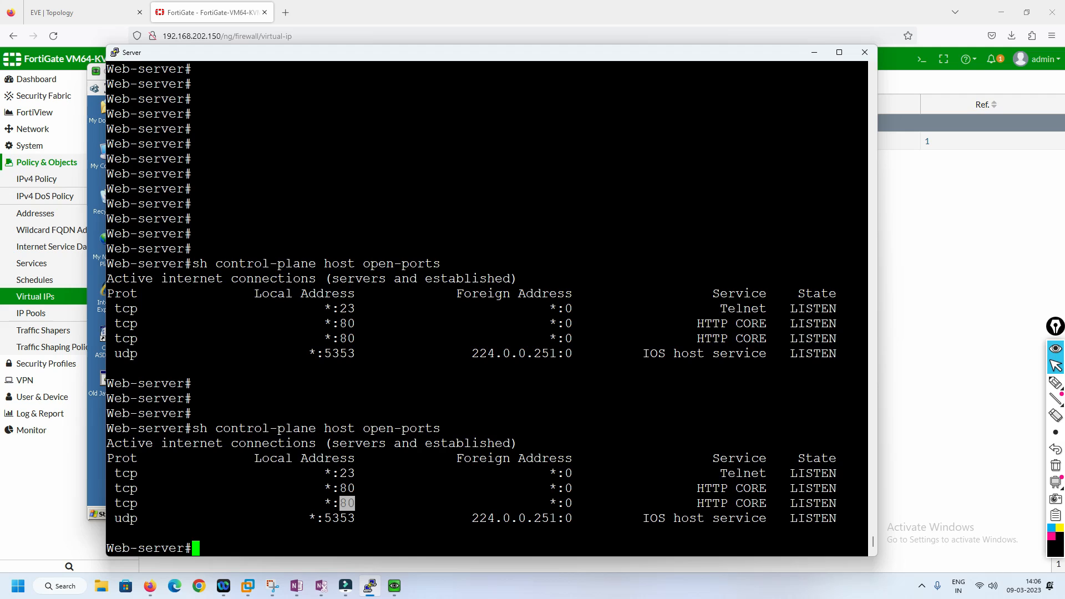
- List the web server's open ports with sh control-plane host open-ports
key("Up")
key("Return")
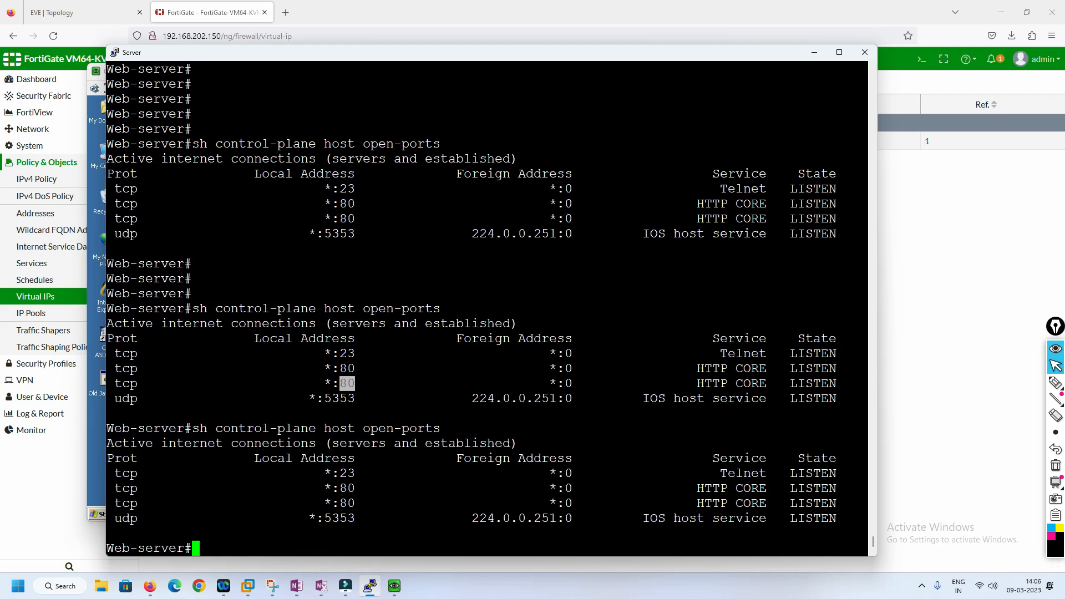
key("Up")
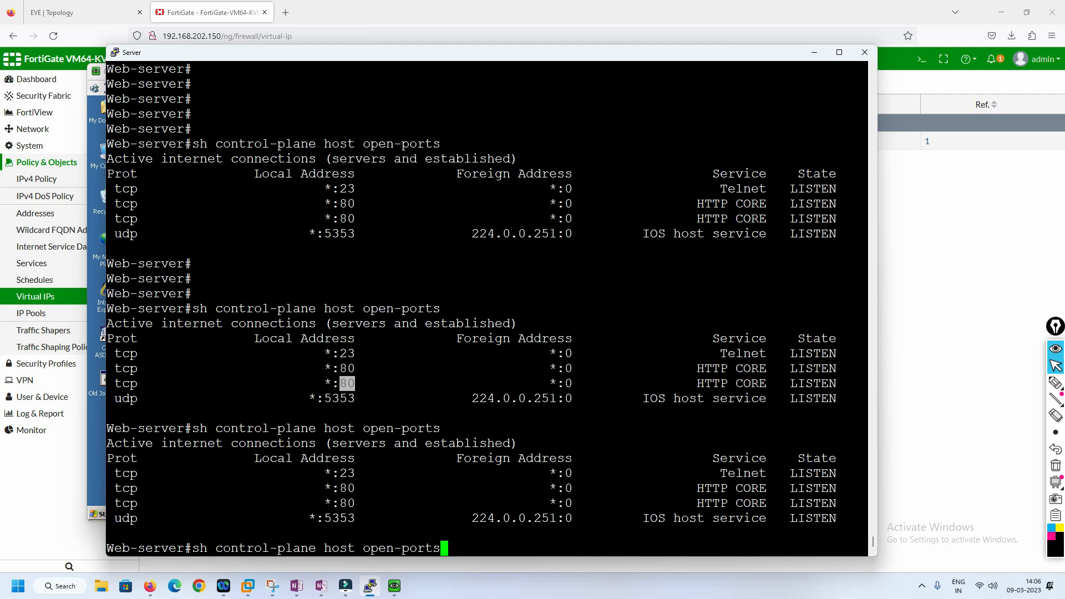
- Close the PuTTY session on the outside PC and open a new one to 172.29.129.150
key("alt+Tab")
left_click(485, 139)
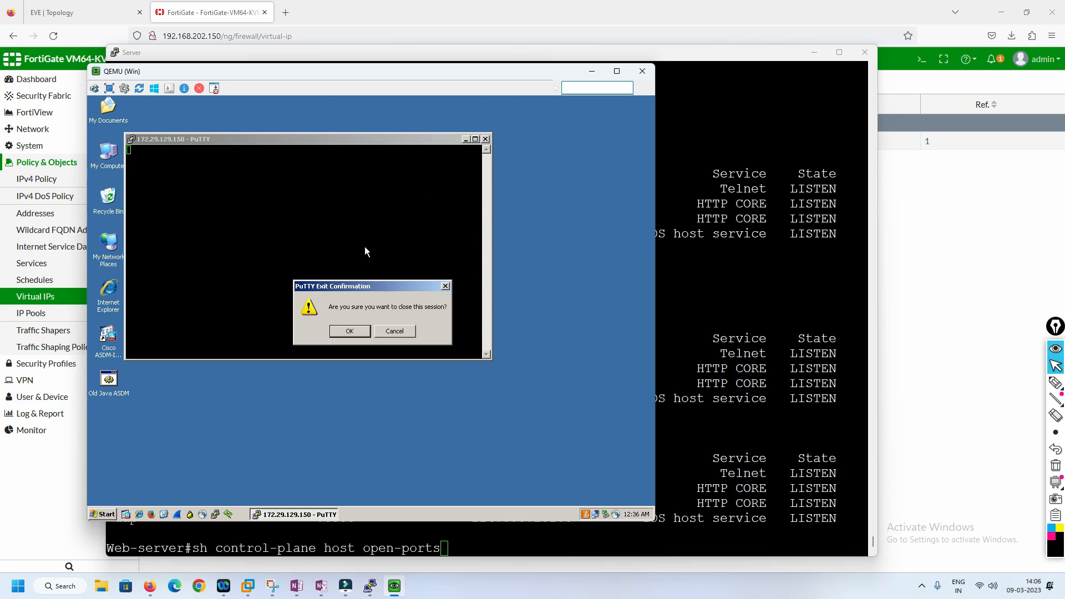
left_click(350, 331)
double_click(194, 339)
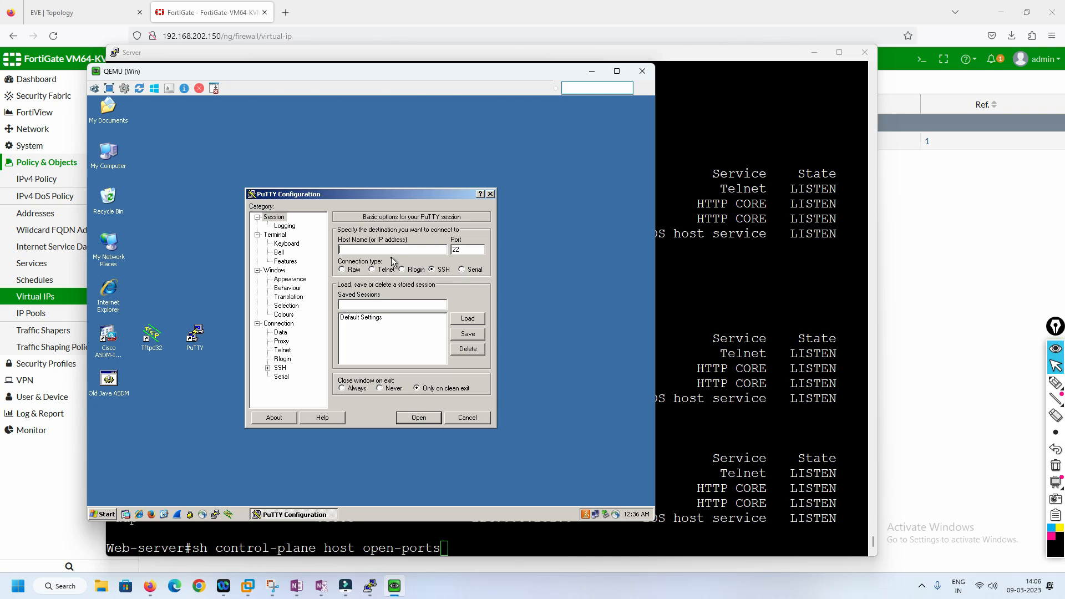
type("172.29.129.150")
left_click(416, 422)
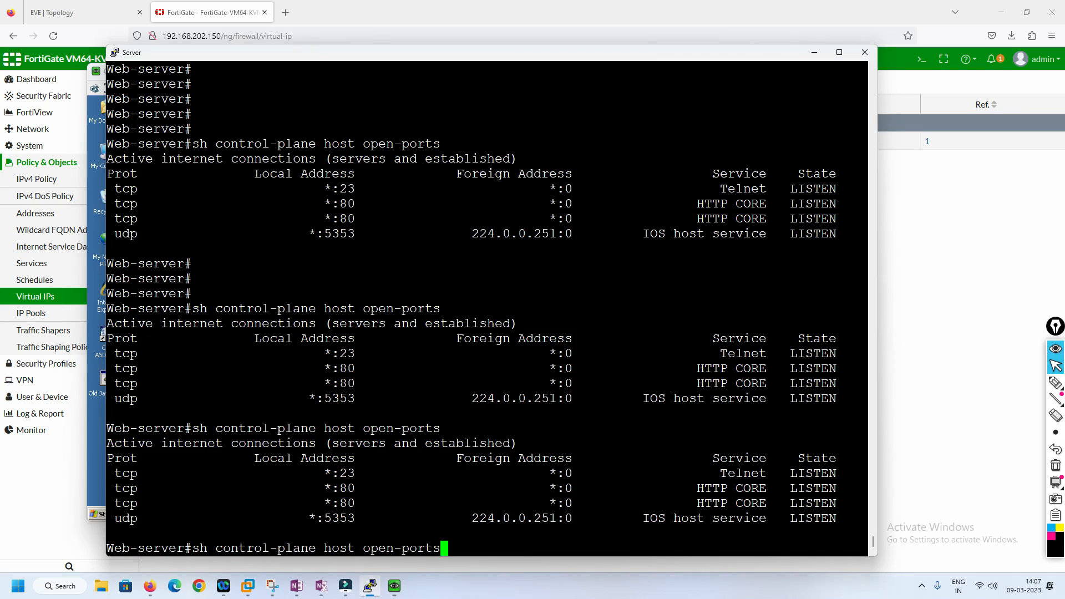
- On the server console, enter and exit configuration mode, and rerun sh control-plane host open-ports
left_click(661, 455)
key("Up")
key("Return")
key("Up")
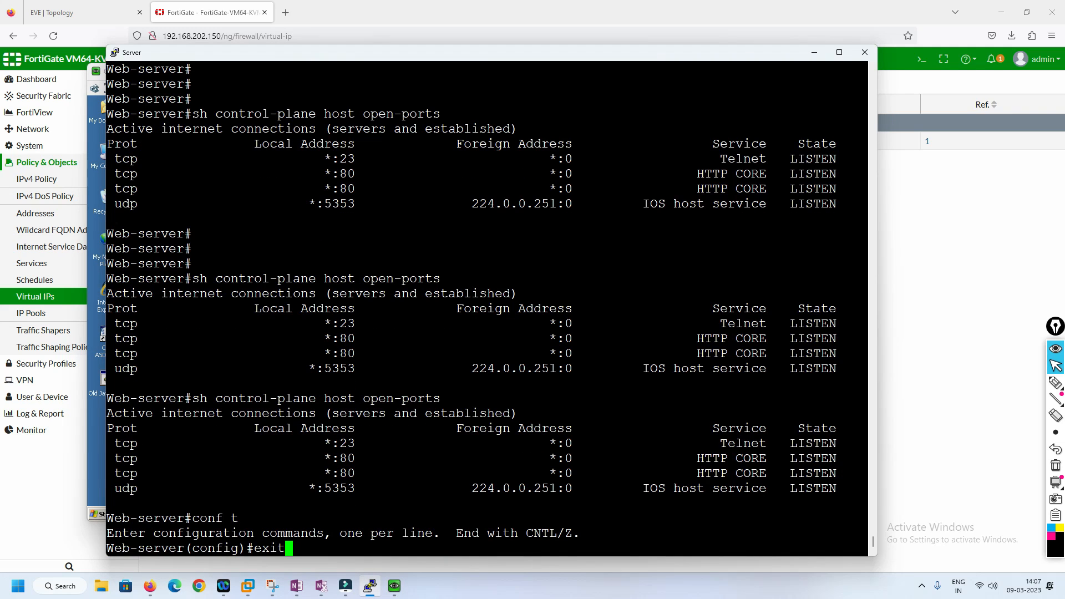
key("Return")
key("Up")
key("Up")
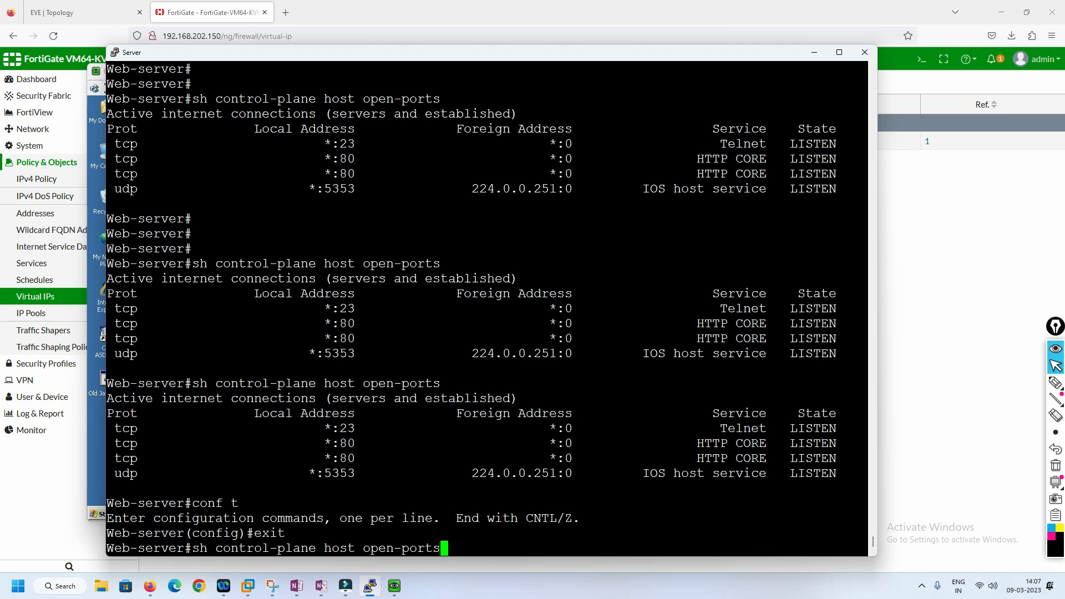
key("Return")
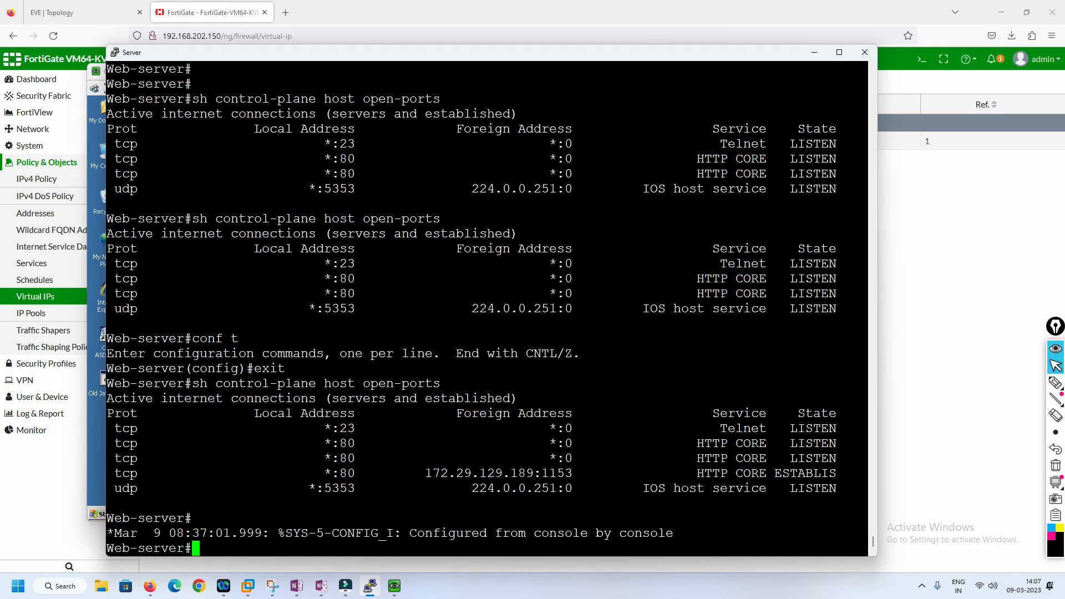
- Highlight the port 80 connection entry from the outside PC in the web server's open-ports output
left_click_drag(108, 473, 568, 471)
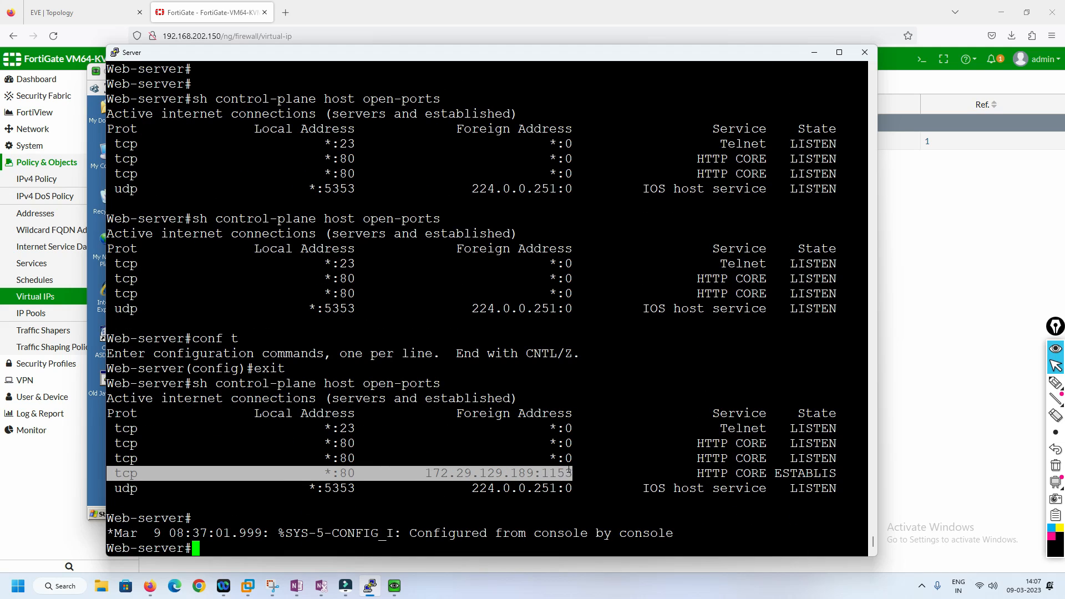
left_click(353, 475)
left_click_drag(571, 473, 348, 473)
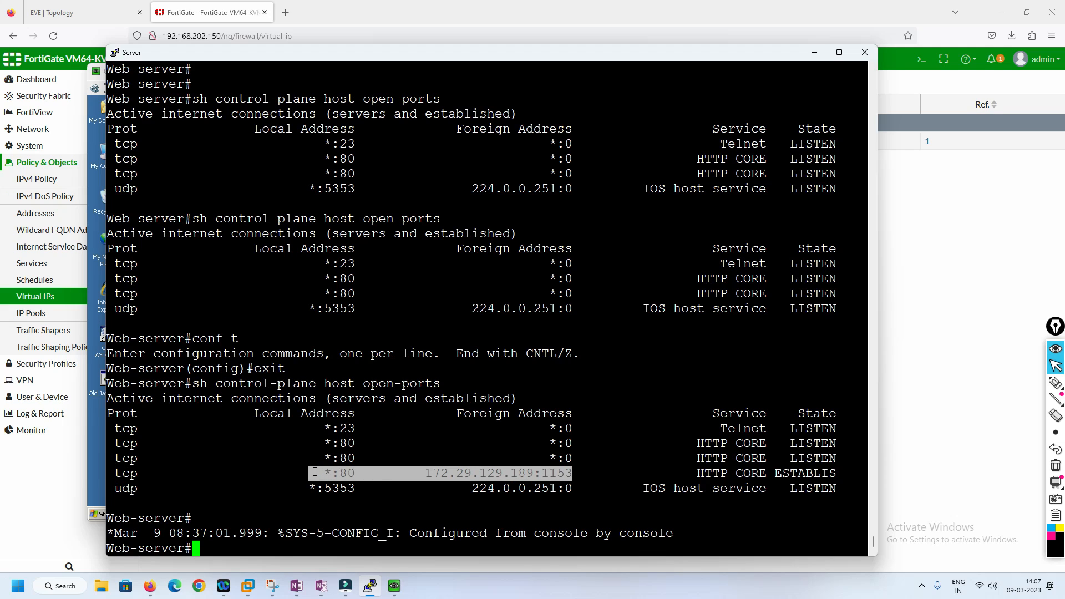
- Check the Outside-DMZ-NAT policy's traffic in the FortiGate IPv4 policies, and highlight the connection's foreign IP address on the server console
key("alt+Tab")
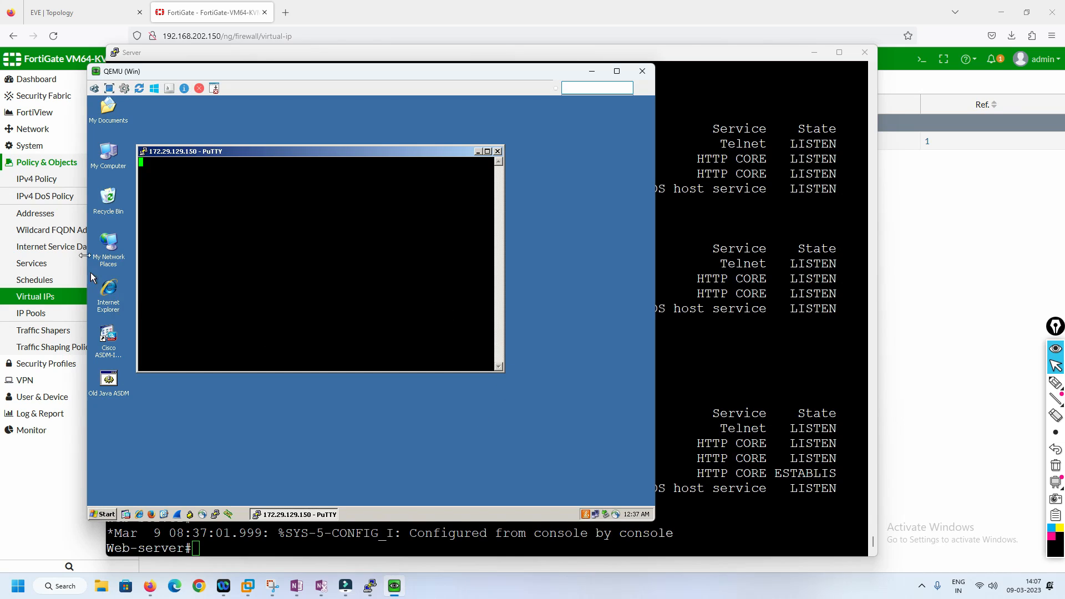
left_click(37, 179)
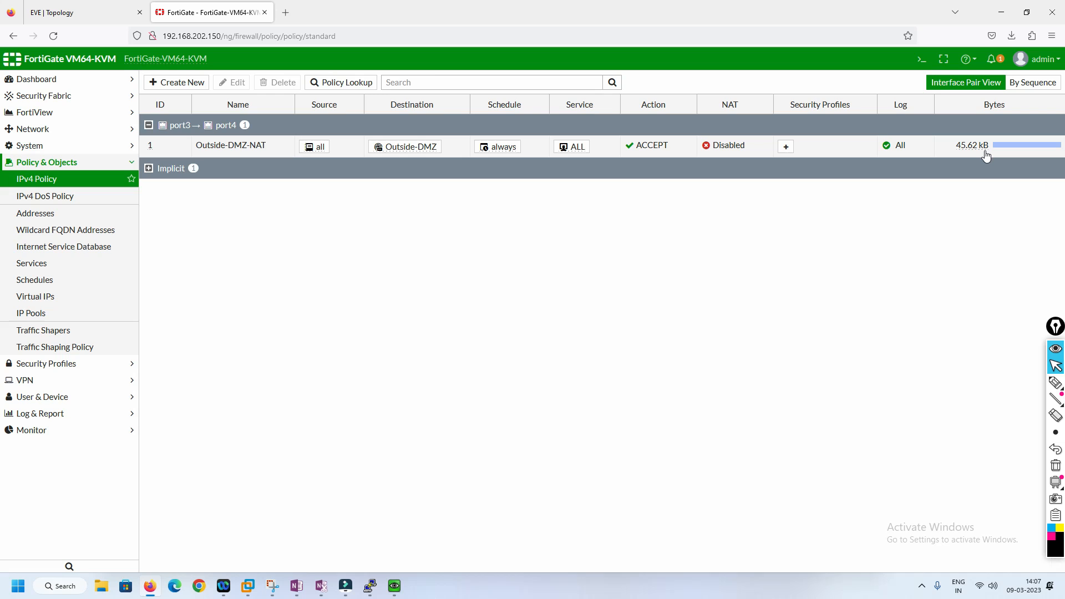
left_click(370, 586)
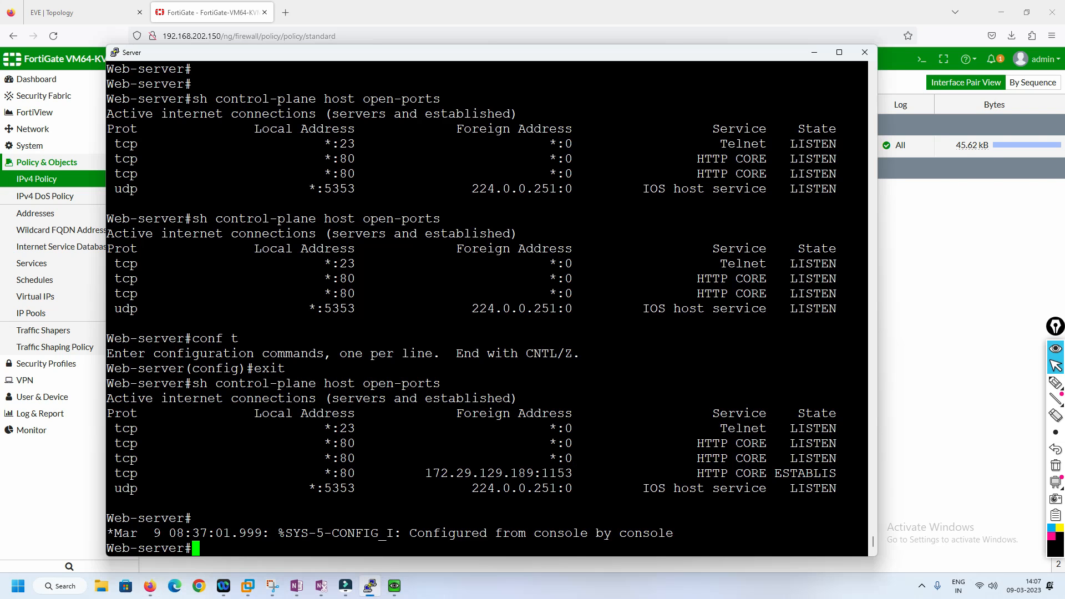
left_click_drag(534, 473, 432, 472)
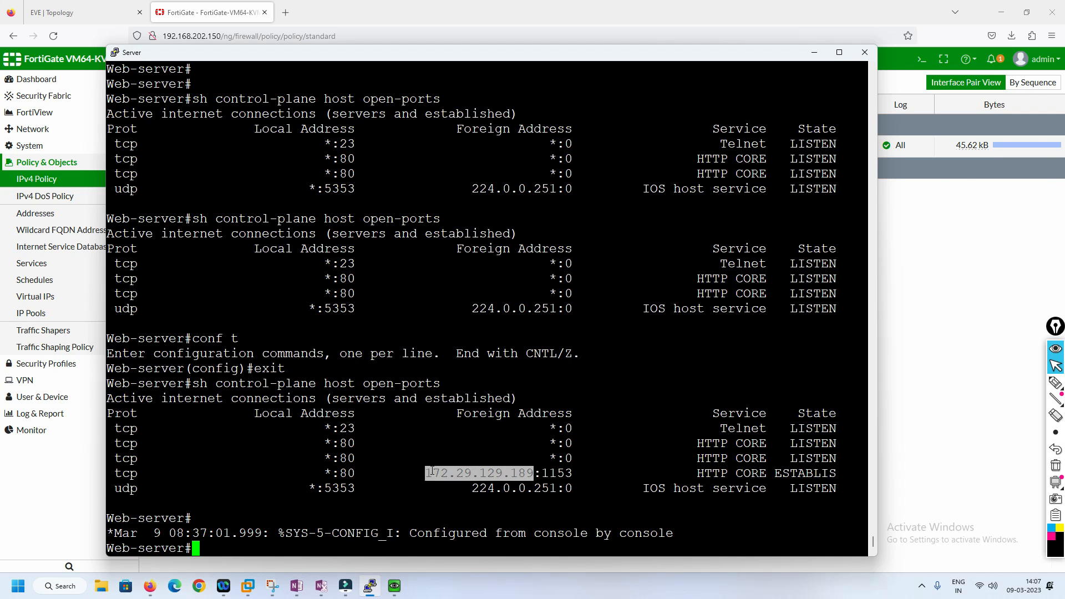
- Switch to the EVE topology and draw a line from the Fortinet firewall to a circle beside the DMZ server
left_click(88, 12)
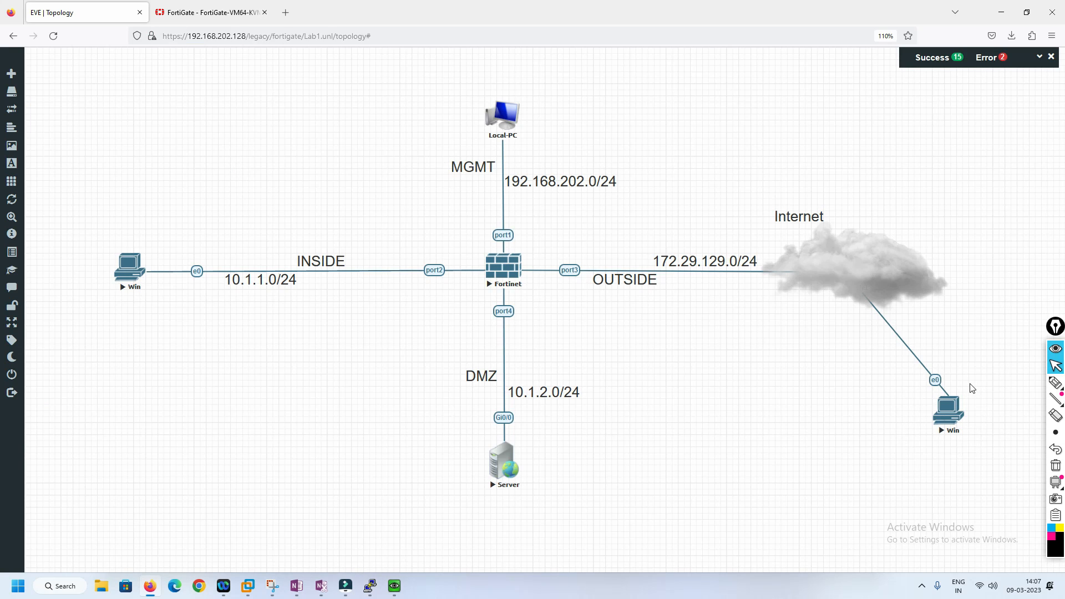
mouse_move(1056, 386)
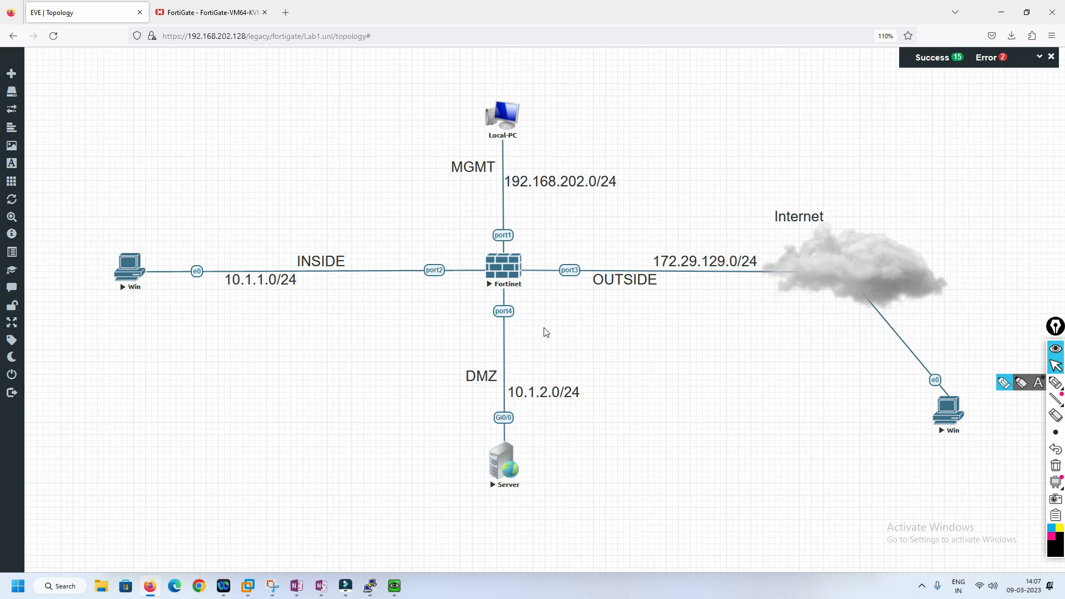
left_click(1055, 383)
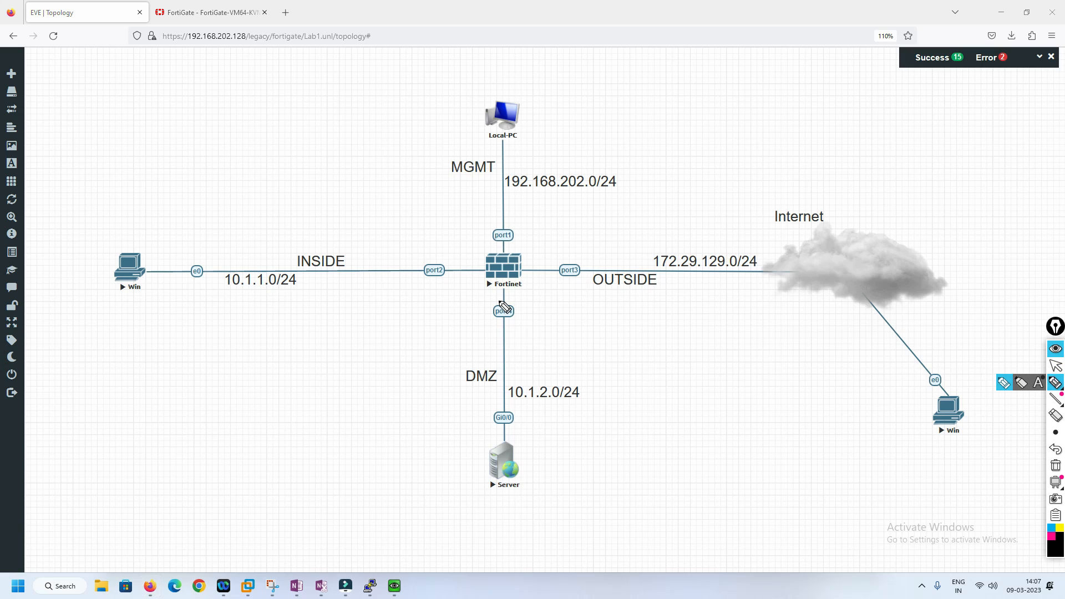
mouse_move(517, 291)
left_mouse_down()
mouse_move(577, 471)
mouse_move(575, 500)
mouse_move(580, 489)
left_mouse_up()
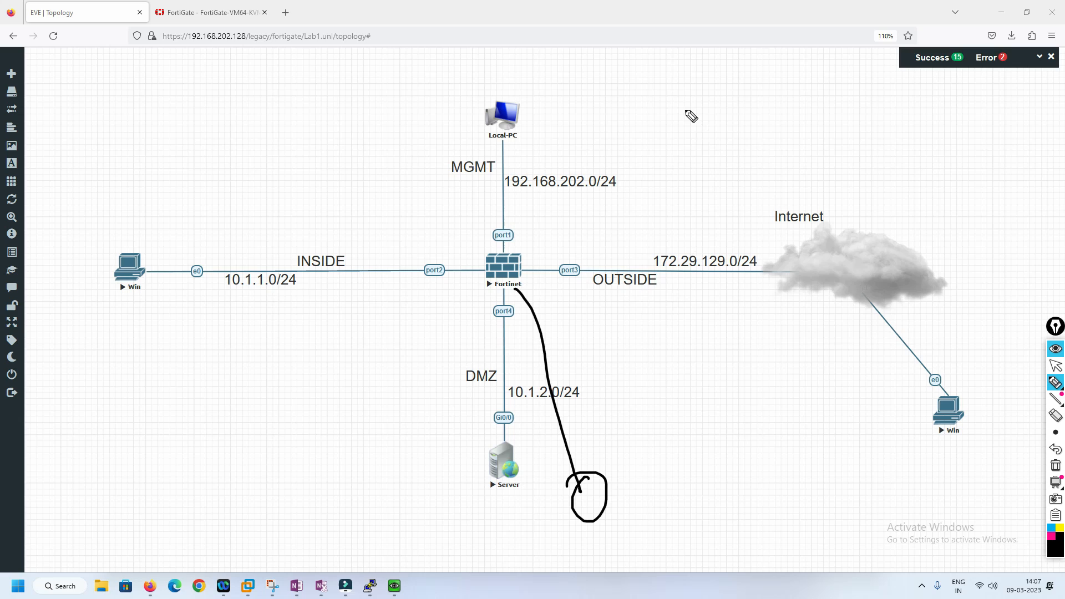
- Handwrite 172.29.129.150:6000 above the Internet cloud on the topology
mouse_move(683, 108)
left_mouse_down()
mouse_move(685, 118)
mouse_move(696, 100)
mouse_move(690, 118)
mouse_move(717, 113)
mouse_move(810, 66)
left_mouse_up()
left_click(721, 104)
left_click(746, 97)
left_click(796, 72)
left_click_drag(825, 47, 828, 47)
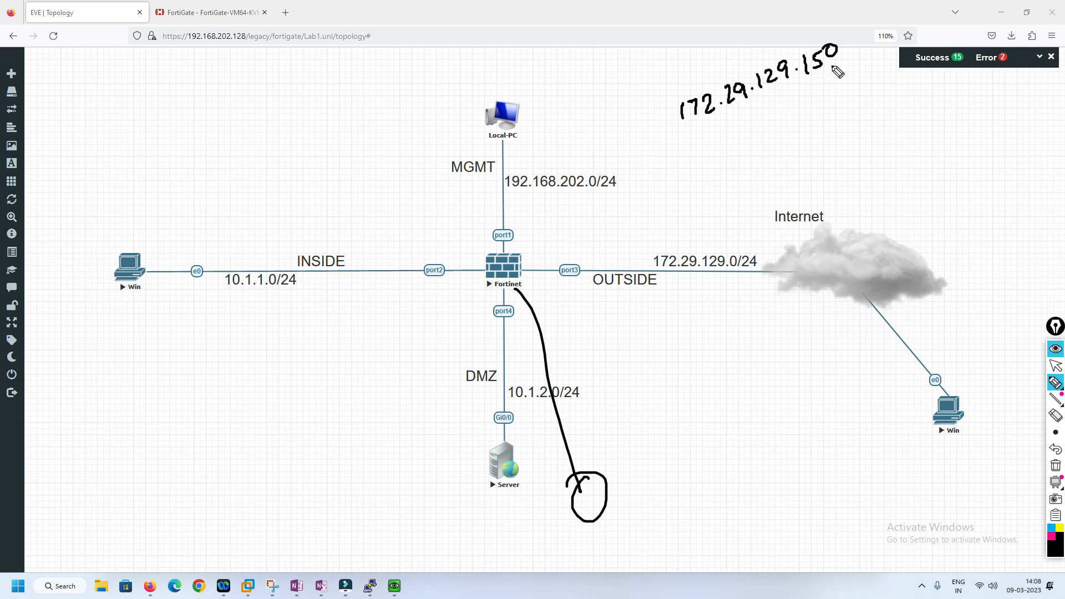
left_click(850, 49)
left_click_drag(860, 26, 857, 37)
mouse_move(869, 23)
left_mouse_down()
mouse_move(873, 35)
mouse_move(870, 23)
left_mouse_up()
mouse_move(884, 17)
left_mouse_down()
mouse_move(883, 26)
mouse_move(885, 17)
left_mouse_up()
left_click_drag(898, 11, 898, 11)
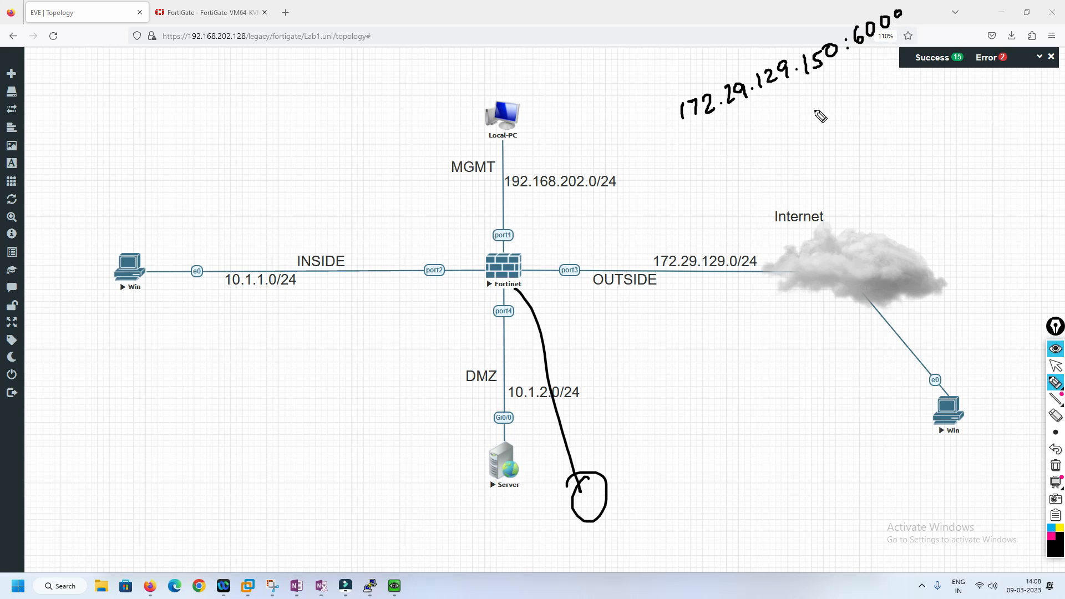
- Annotate an arrow from 172.29.129.150:6000 to "Server 1" with the number circled, and add a curved arrow toward the Internet label
left_click_drag(808, 92, 810, 106)
mouse_move(804, 99)
left_mouse_down()
mouse_move(817, 99)
mouse_move(791, 147)
mouse_move(832, 105)
mouse_move(872, 90)
mouse_move(852, 107)
left_mouse_up()
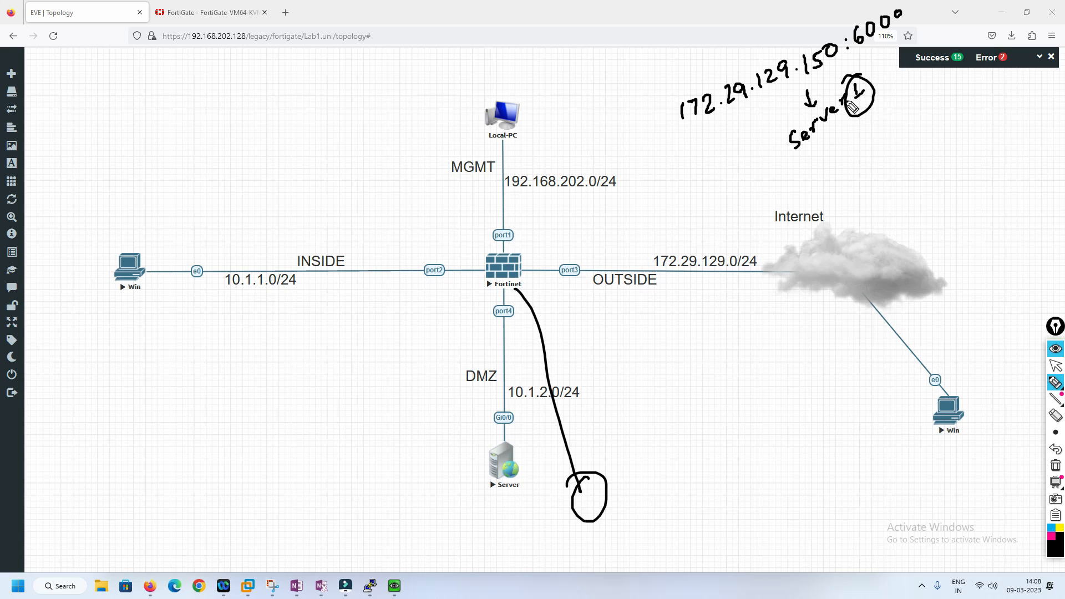
mouse_move(727, 119)
left_mouse_down()
mouse_move(751, 165)
mouse_move(823, 204)
left_mouse_up()
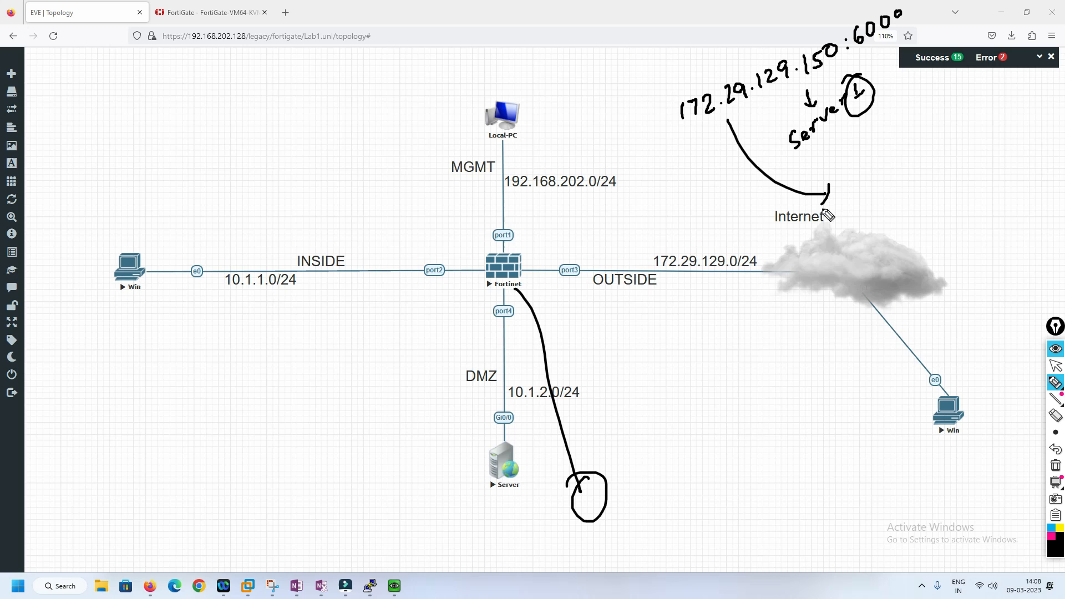
- Write :6001 below the Server 1 note and draw a curved line leading to S2
left_click(866, 160)
left_click(866, 150)
left_click(893, 134)
mouse_move(890, 137)
left_mouse_down()
mouse_move(879, 149)
mouse_move(899, 134)
left_mouse_up()
left_click_drag(911, 131, 923, 142)
mouse_move(850, 203)
left_mouse_down()
mouse_move(947, 229)
mouse_move(1003, 208)
left_mouse_up()
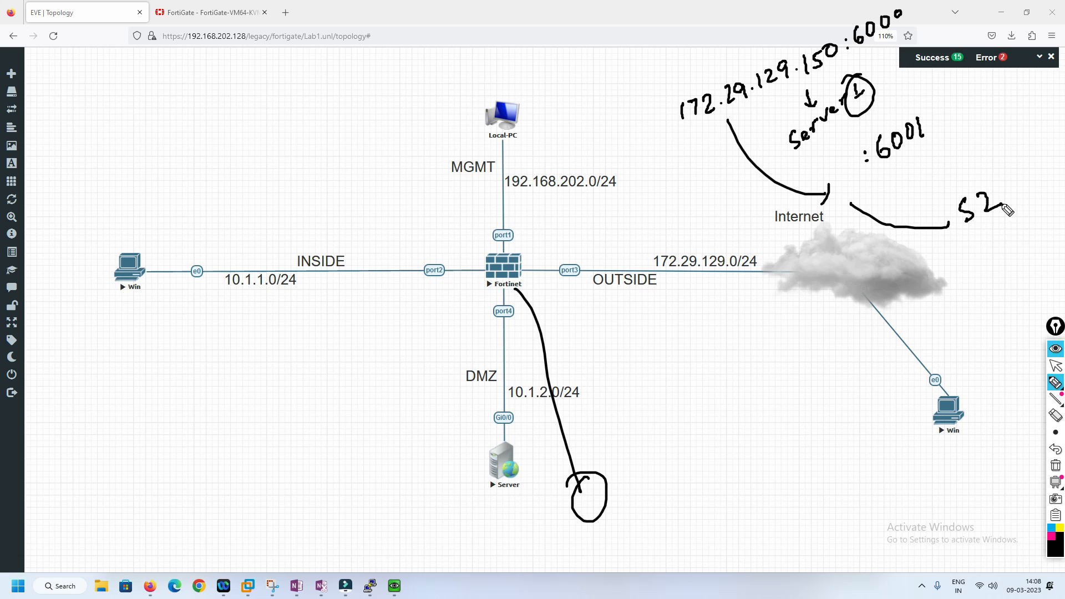
- Draw a curve from :6001 to a new 6002 note and connect it to S3
mouse_move(878, 166)
left_mouse_down()
mouse_move(941, 300)
mouse_move(955, 293)
left_mouse_up()
left_click_drag(972, 274, 1009, 270)
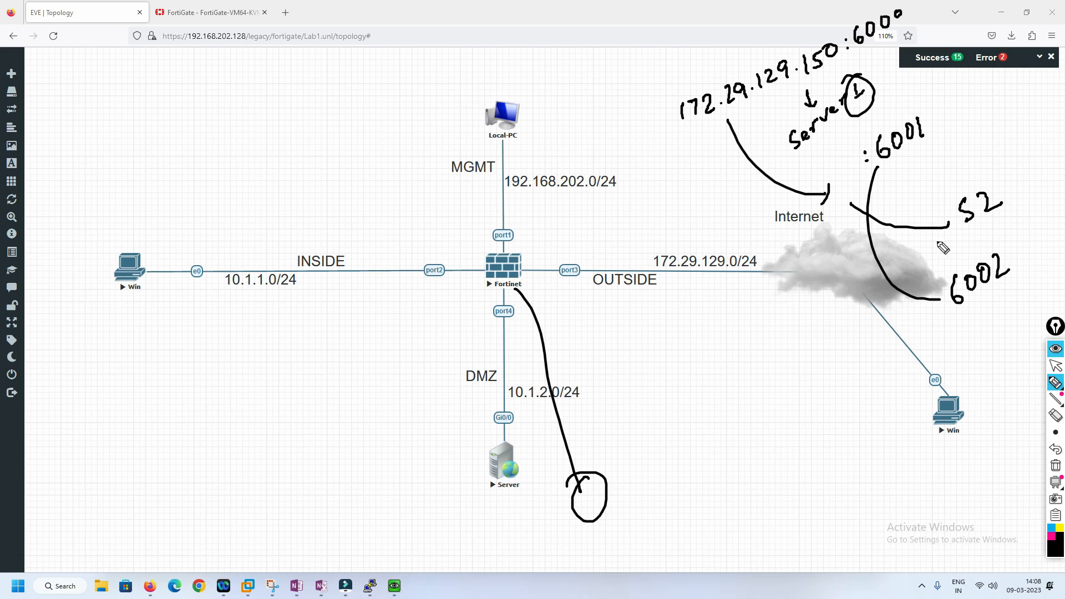
mouse_move(928, 297)
left_mouse_down()
mouse_move(946, 358)
mouse_move(1005, 361)
left_mouse_up()
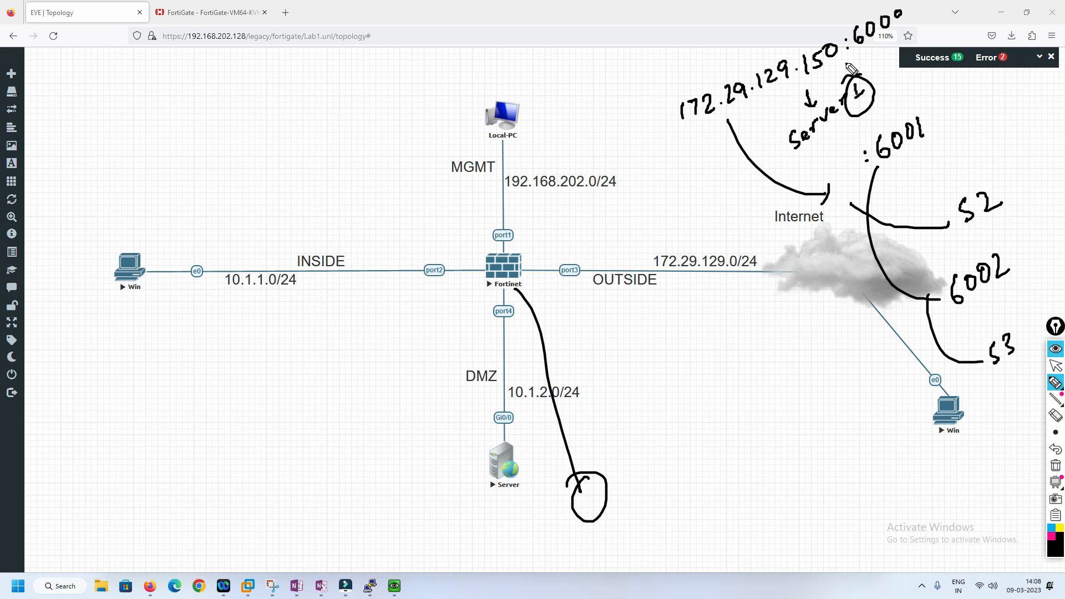
- Circle port 6000 and the Server node, and write a circled "Security" note numbered 1 beside DMZ
mouse_move(854, 54)
left_mouse_down()
mouse_move(875, 51)
mouse_move(880, 11)
mouse_move(876, 53)
left_mouse_up()
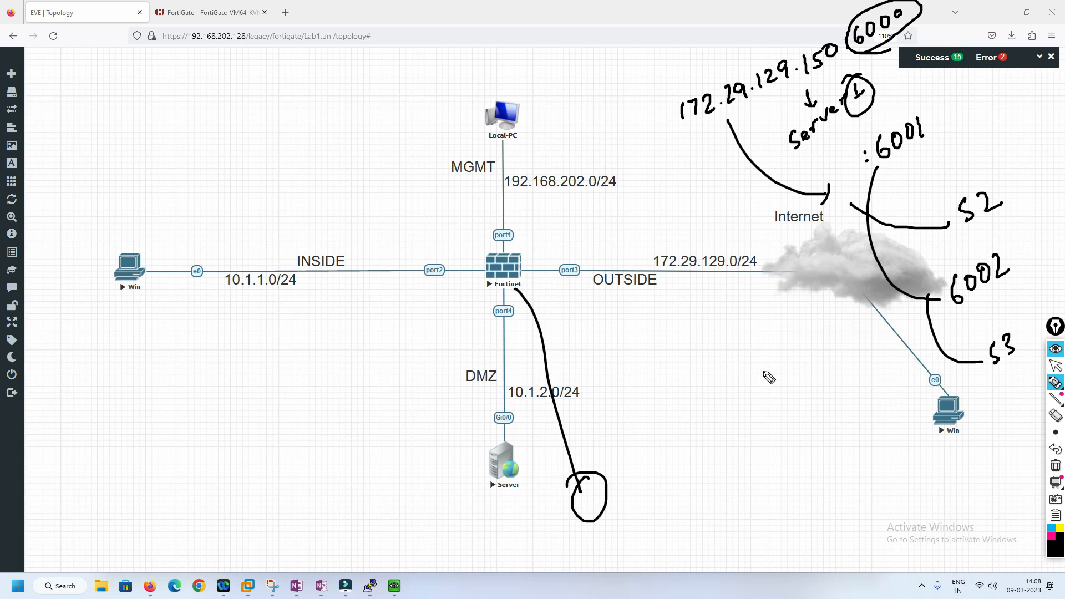
mouse_move(522, 428)
left_mouse_down()
mouse_move(480, 490)
mouse_move(521, 432)
left_mouse_up()
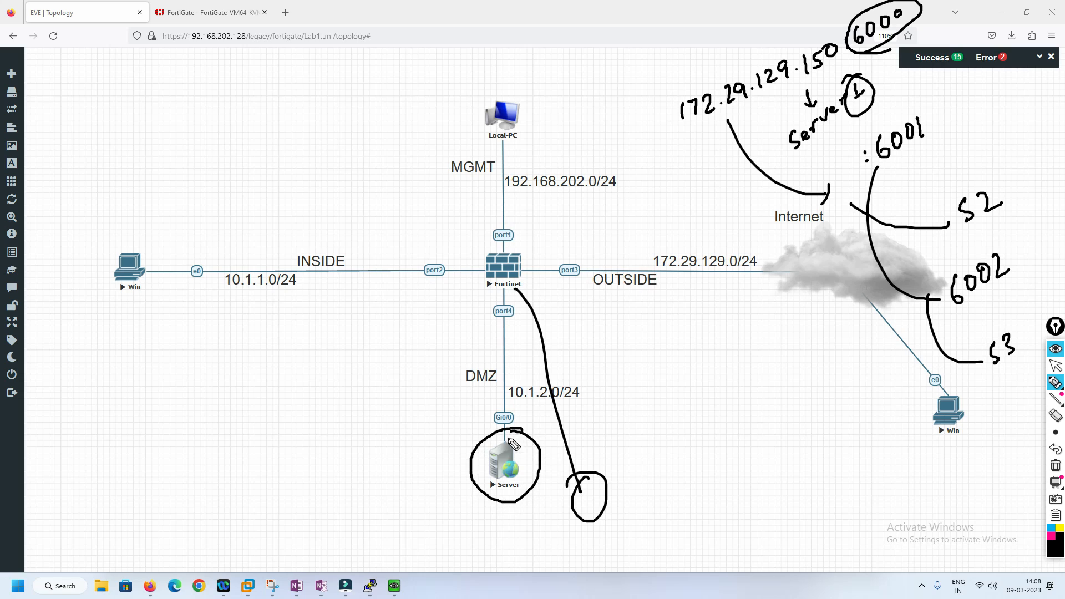
mouse_move(362, 399)
left_mouse_down()
mouse_move(362, 411)
mouse_move(351, 409)
mouse_move(369, 408)
mouse_move(369, 386)
mouse_move(435, 349)
mouse_move(449, 355)
left_mouse_up()
mouse_move(449, 317)
left_mouse_down()
mouse_move(373, 370)
mouse_move(438, 318)
left_mouse_up()
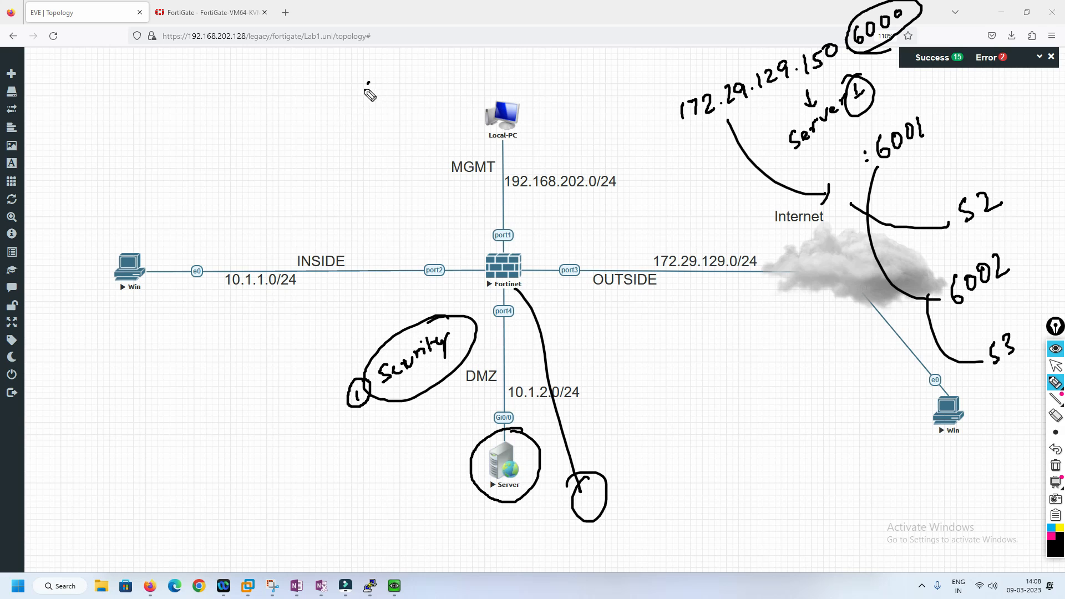
- Draw an arrow above the INSIDE network and write 80 pointing down to a circled 6000
left_click_drag(369, 82, 342, 117)
left_click_drag(343, 97, 367, 114)
left_click_drag(306, 153, 308, 166)
mouse_move(318, 145)
left_mouse_down()
mouse_move(324, 185)
mouse_move(334, 177)
mouse_move(326, 213)
mouse_move(355, 210)
mouse_move(368, 194)
mouse_move(336, 202)
mouse_move(373, 215)
left_mouse_up()
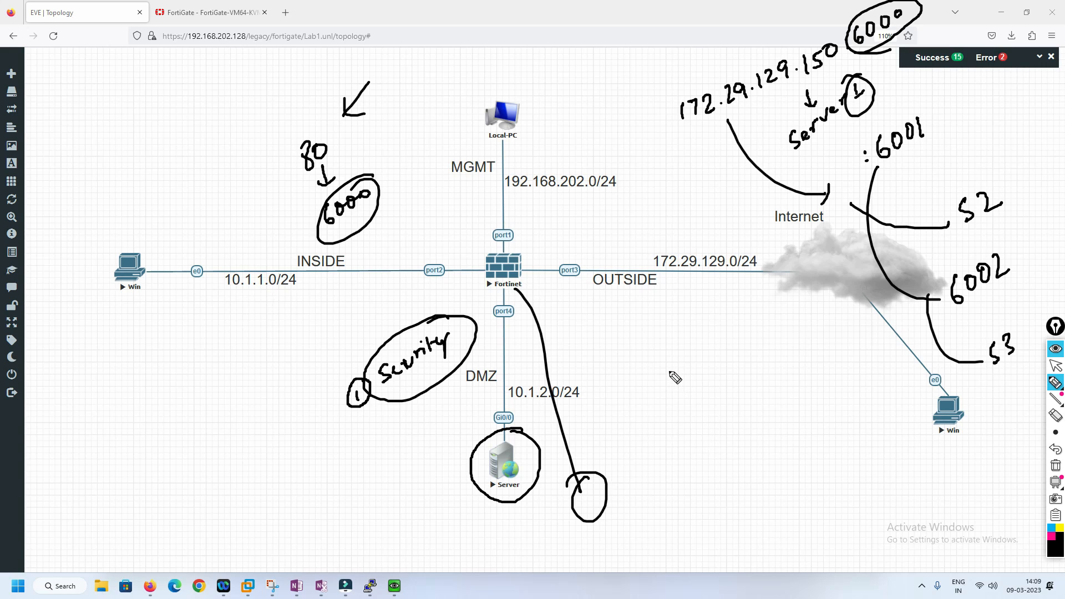
- Write a chain of notes below OUTSIDE with 20 and "there", joined by arrows to a ticked, circled number 1
left_click_drag(668, 368, 694, 363)
mouse_move(691, 398)
left_mouse_down()
mouse_move(703, 404)
mouse_move(711, 392)
mouse_move(718, 421)
left_mouse_up()
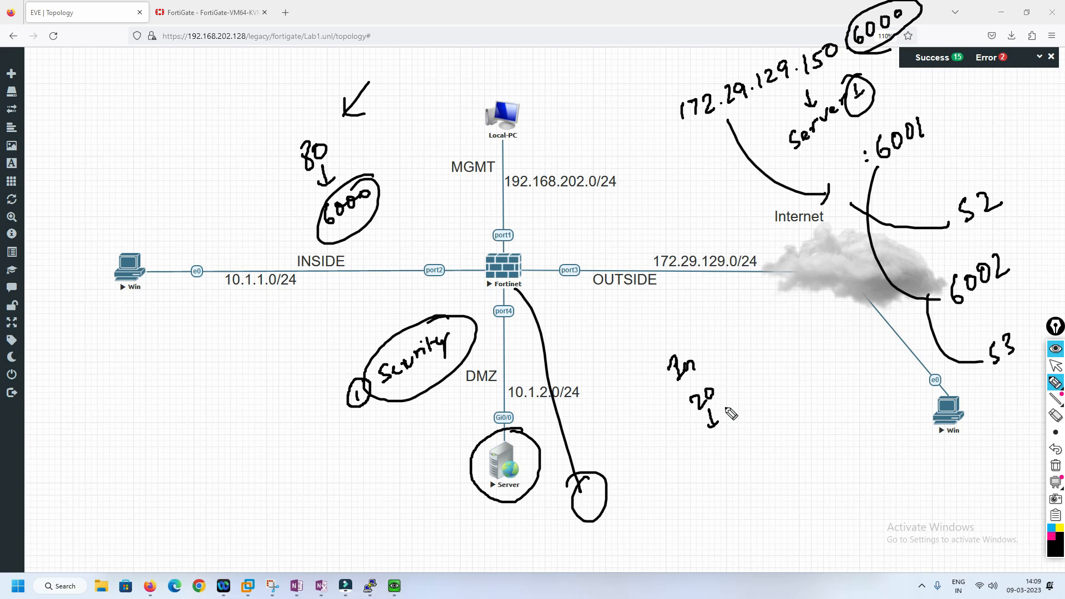
left_click_drag(710, 417, 715, 430)
mouse_move(706, 450)
left_mouse_down()
mouse_move(713, 461)
mouse_move(745, 434)
mouse_move(745, 470)
left_mouse_up()
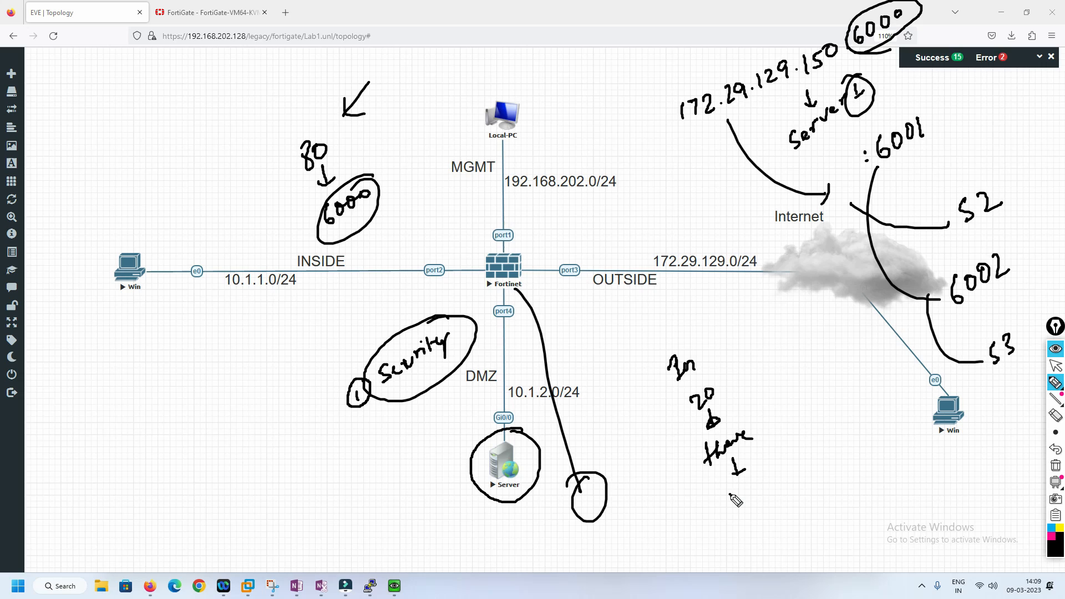
mouse_move(730, 494)
left_mouse_down()
mouse_move(743, 501)
mouse_move(766, 467)
left_mouse_up()
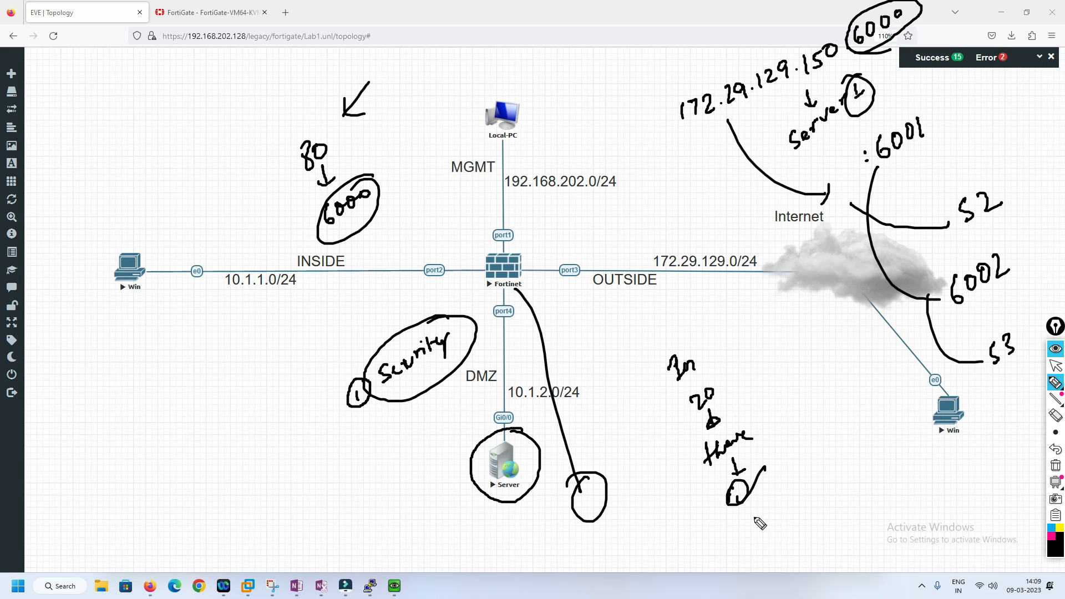
- Extend the notes with a ticked, circled second item leading to an email note, and add "Sub" with a downward arrow
mouse_move(757, 511)
left_mouse_down()
mouse_move(743, 518)
mouse_move(810, 487)
mouse_move(835, 455)
mouse_move(831, 486)
left_mouse_up()
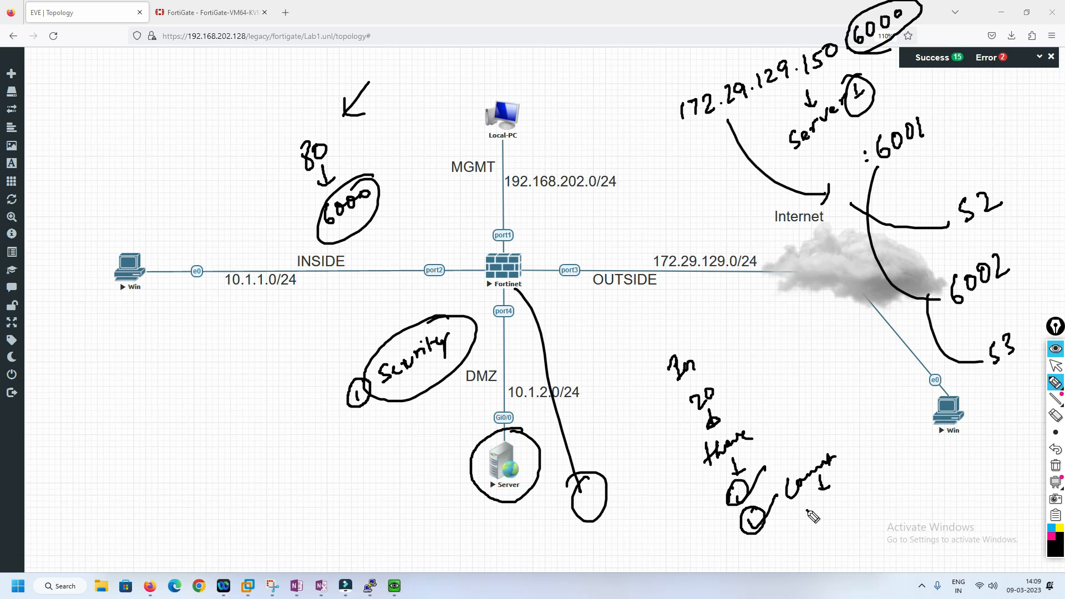
left_click_drag(812, 515, 816, 522)
mouse_move(801, 536)
left_mouse_down()
mouse_move(804, 546)
mouse_move(835, 526)
mouse_move(866, 487)
left_mouse_up()
left_click_drag(870, 482, 832, 552)
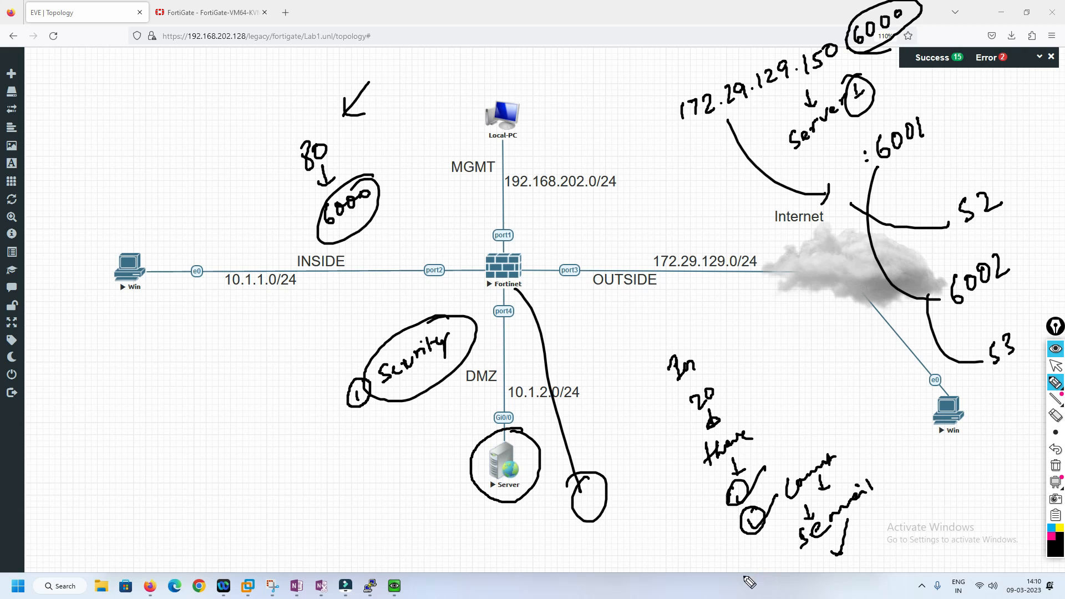
mouse_move(736, 585)
left_mouse_down()
mouse_move(771, 552)
mouse_move(771, 564)
left_mouse_up()
mouse_move(791, 366)
left_mouse_down()
mouse_move(774, 389)
mouse_move(808, 383)
mouse_move(799, 405)
mouse_move(802, 391)
left_mouse_up()
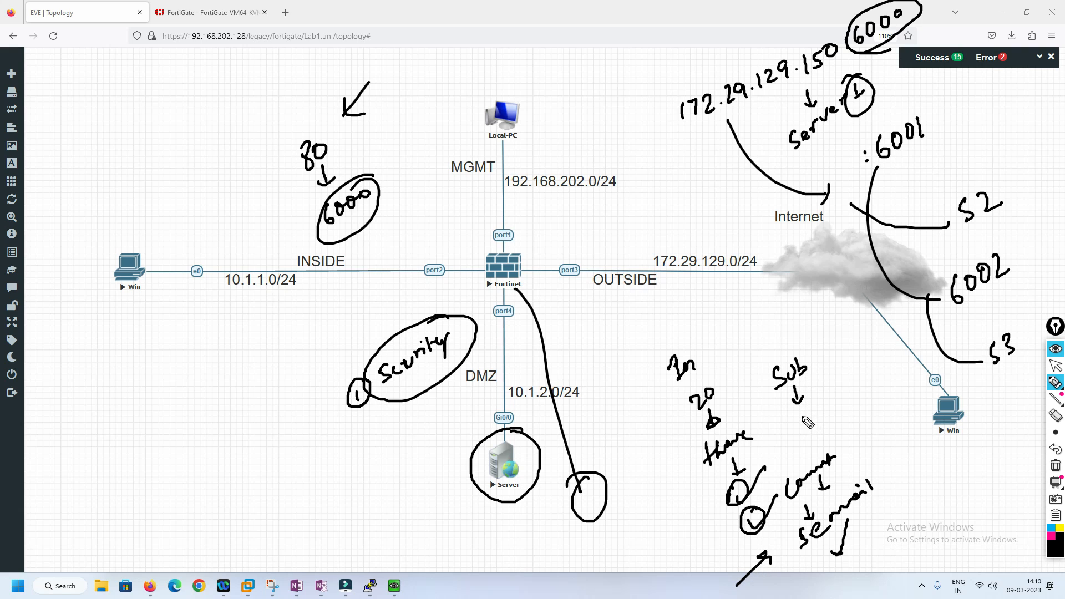